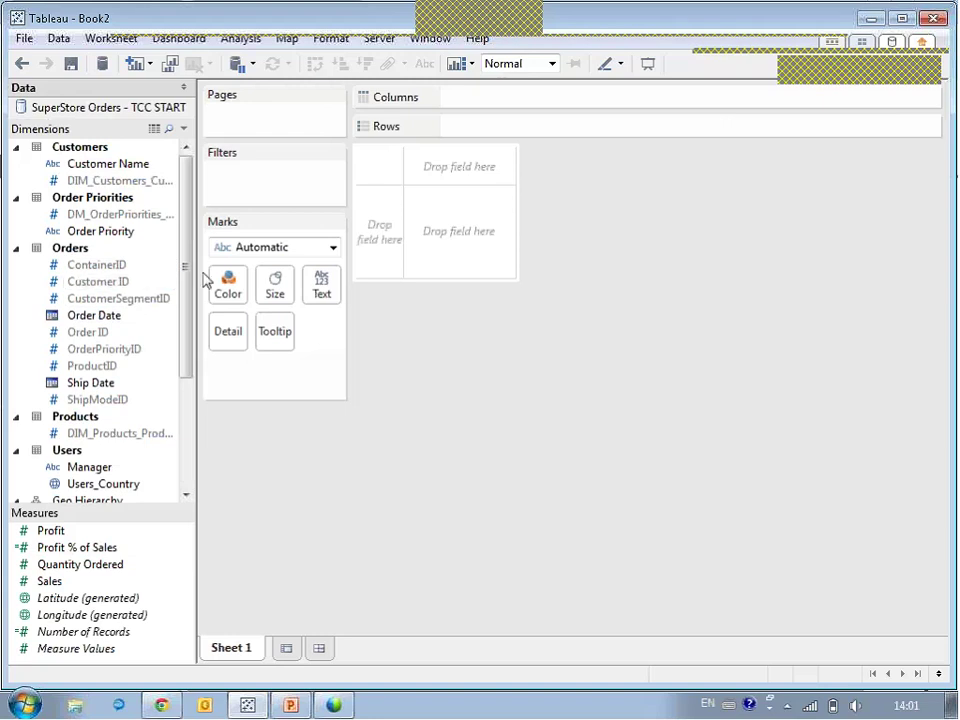
# Hide all unused fields from the Dimensions list, then undo to restore the tidy field list.
pyautogui.click(184, 130)
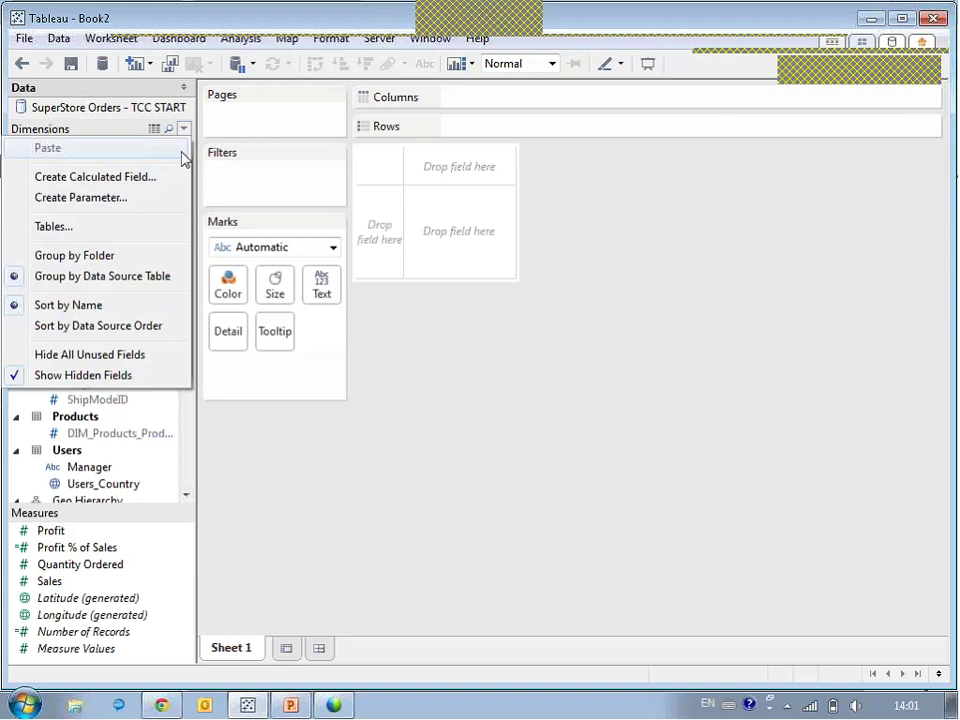
pyautogui.click(120, 354)
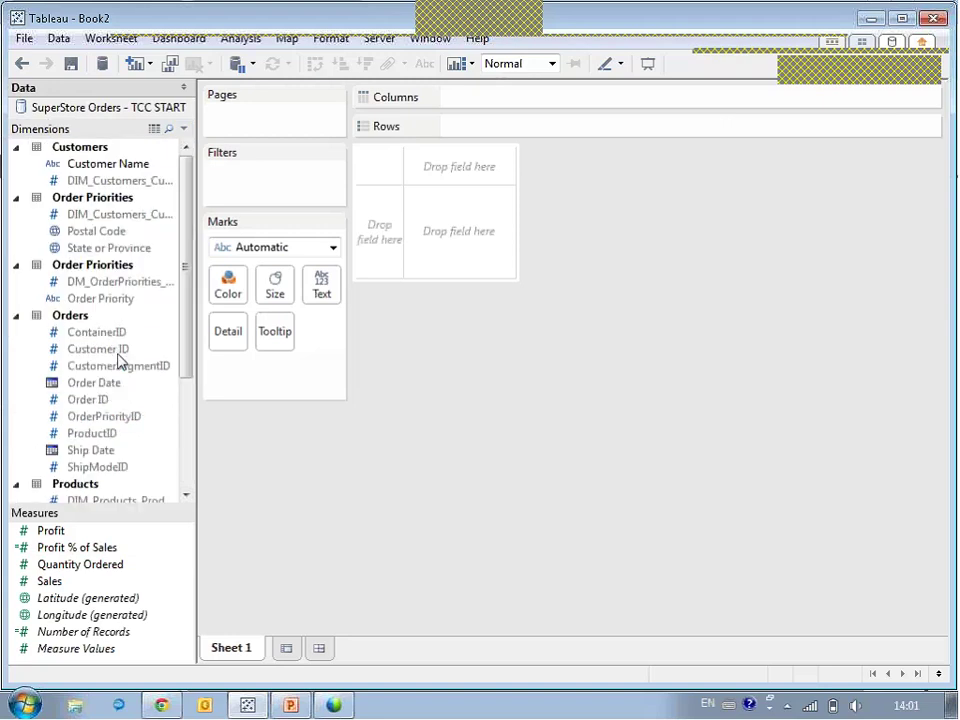
pyautogui.click(21, 64)
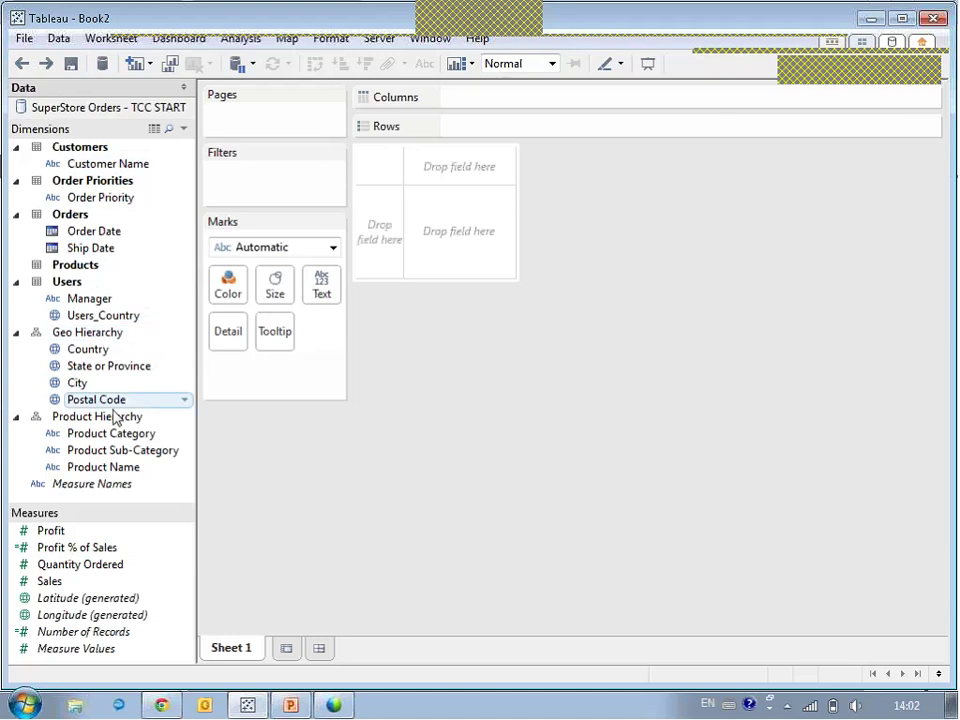
pyautogui.moveTo(121, 440)
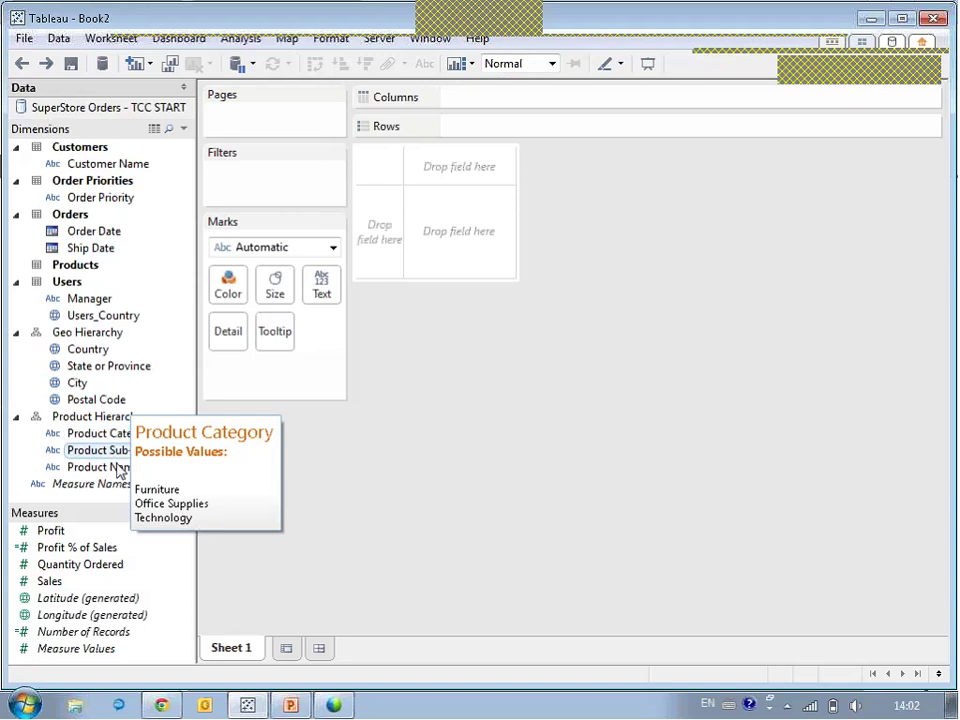
pyautogui.rightClick(103, 553)
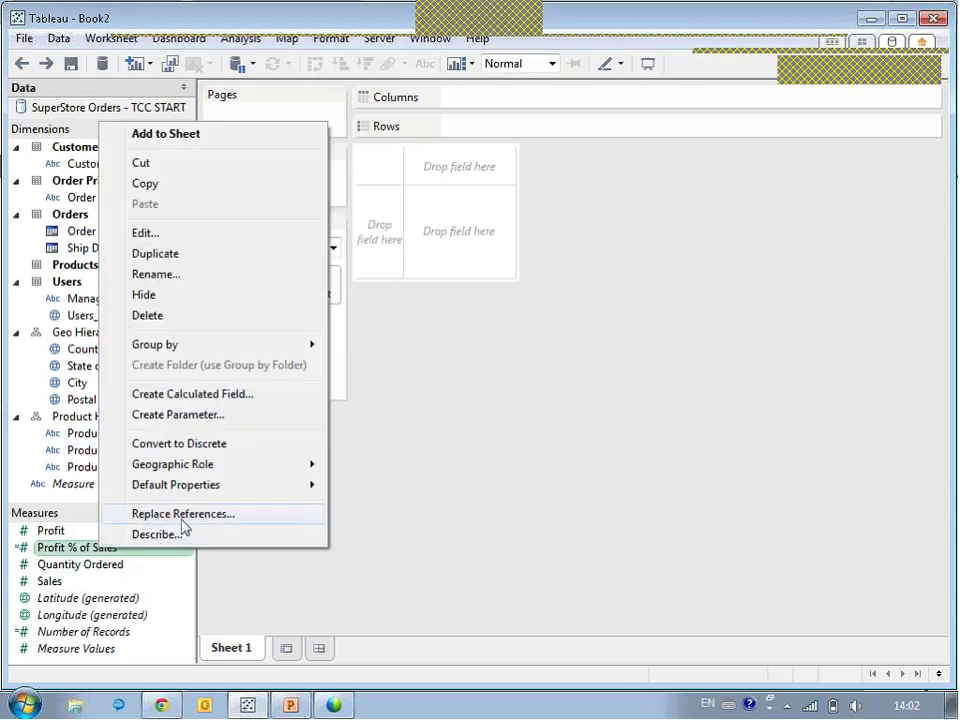
pyautogui.click(177, 234)
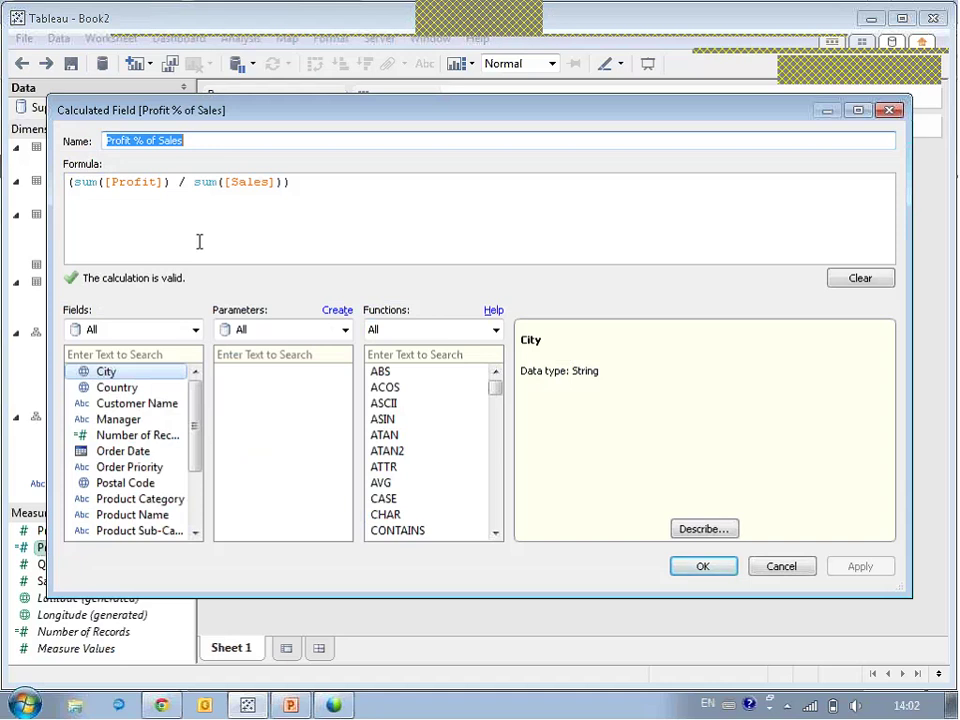
pyautogui.click(777, 568)
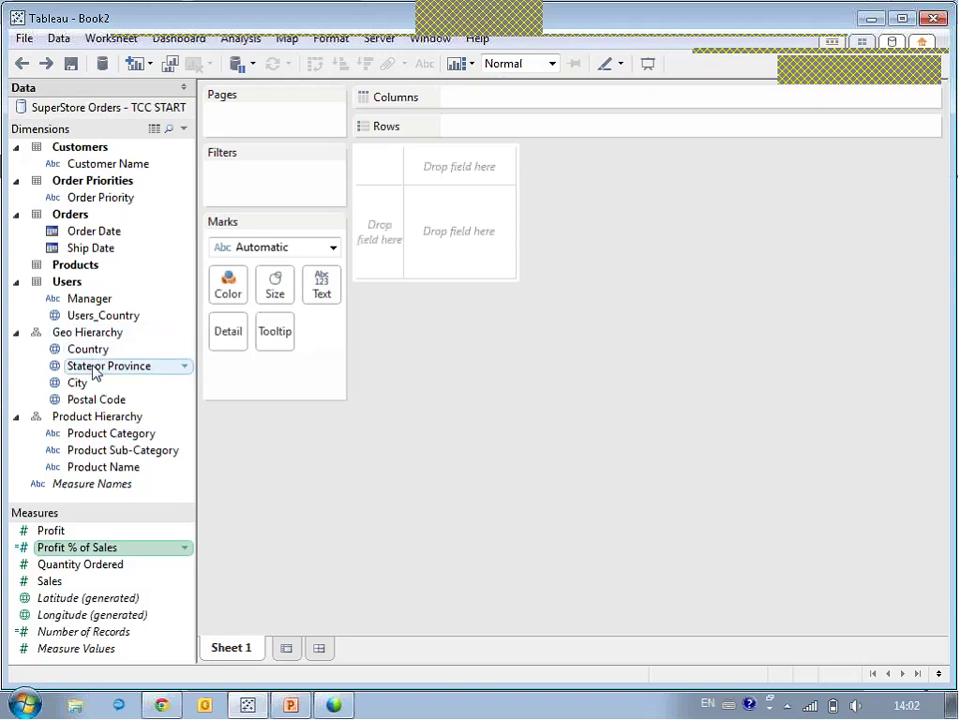
pyautogui.moveTo(70, 440); pyautogui.dragTo(386, 238)
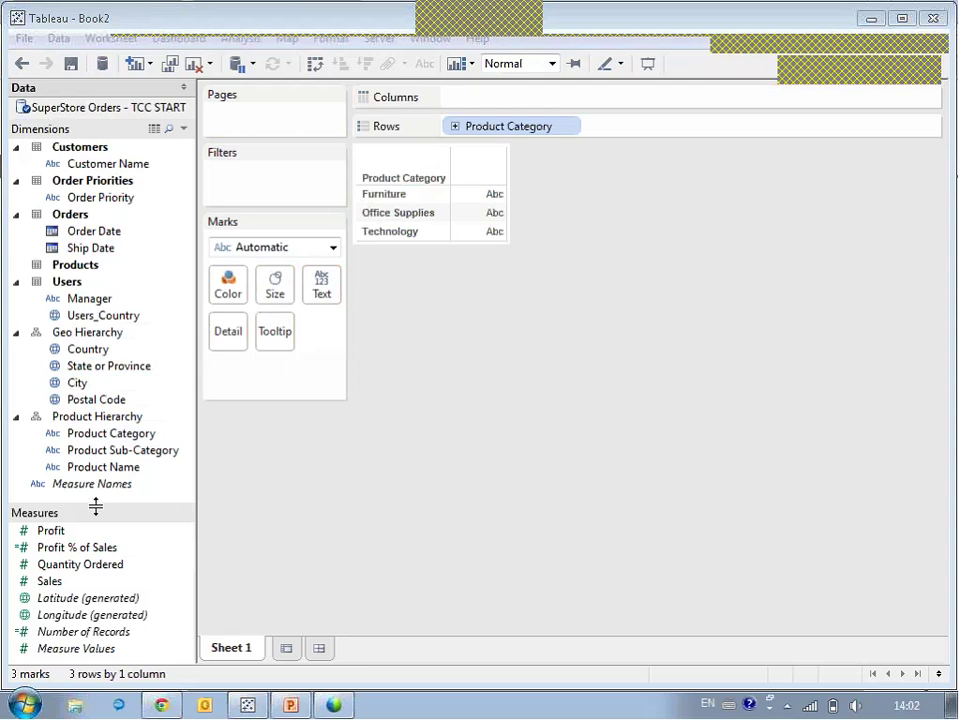
pyautogui.moveTo(43, 536); pyautogui.dragTo(48, 541)
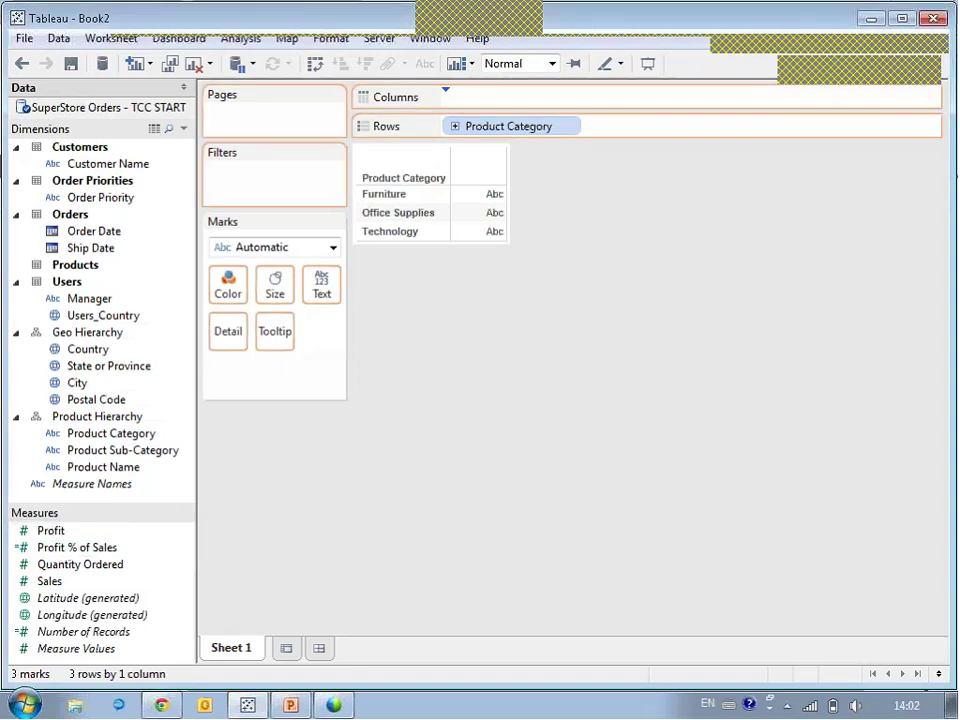
pyautogui.moveTo(531, 413); pyautogui.dragTo(531, 413)
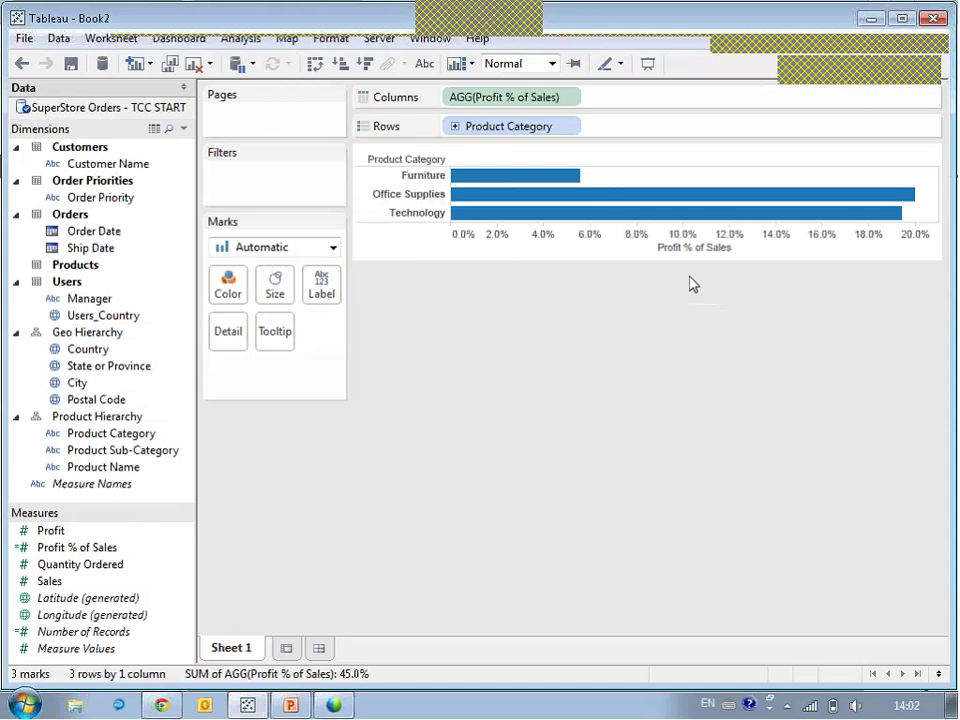
pyautogui.click(455, 128)
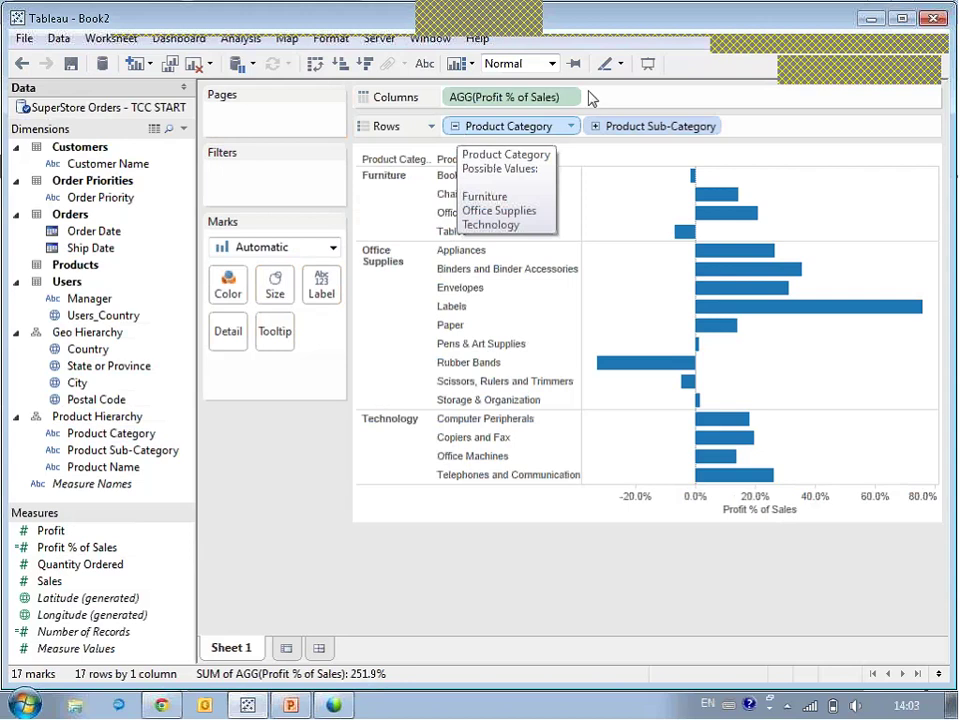
pyautogui.click(195, 66)
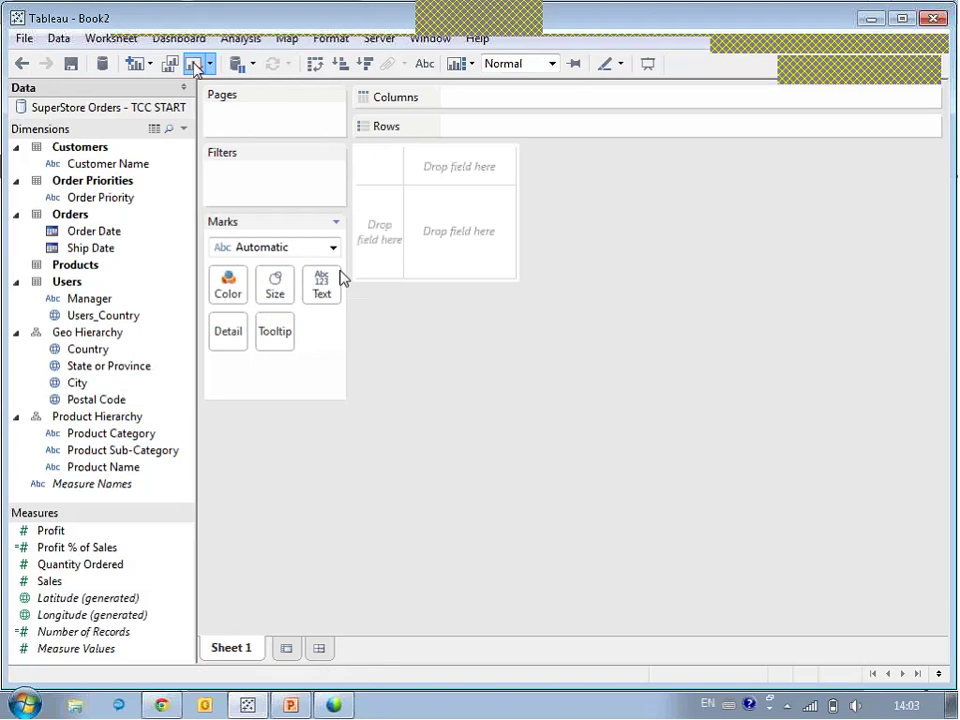
# Publish the SuperStore Orders data source, signing in to localhost with a replacement user name and password.
pyautogui.rightClick(110, 116)
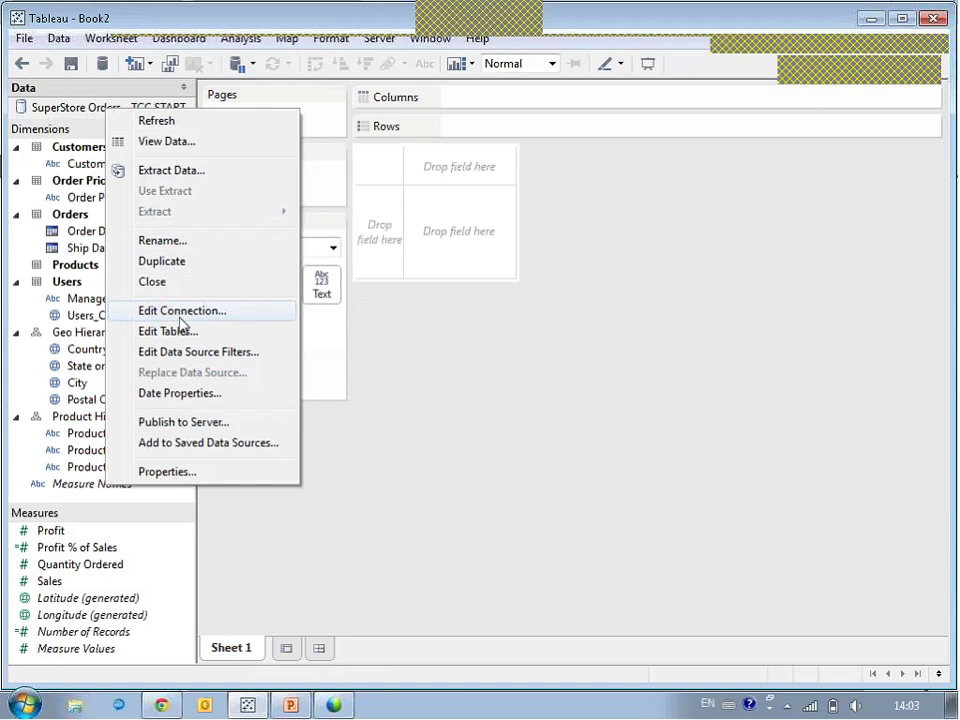
pyautogui.click(184, 423)
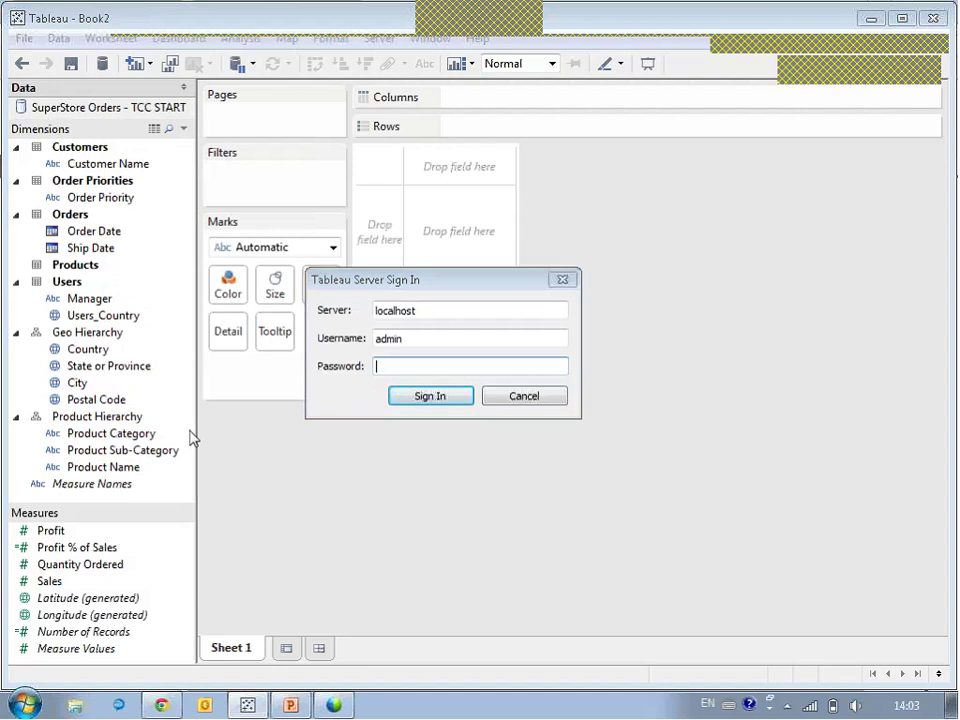
pyautogui.hotkey('shift', 'Tab')
pyautogui.press('Tab')
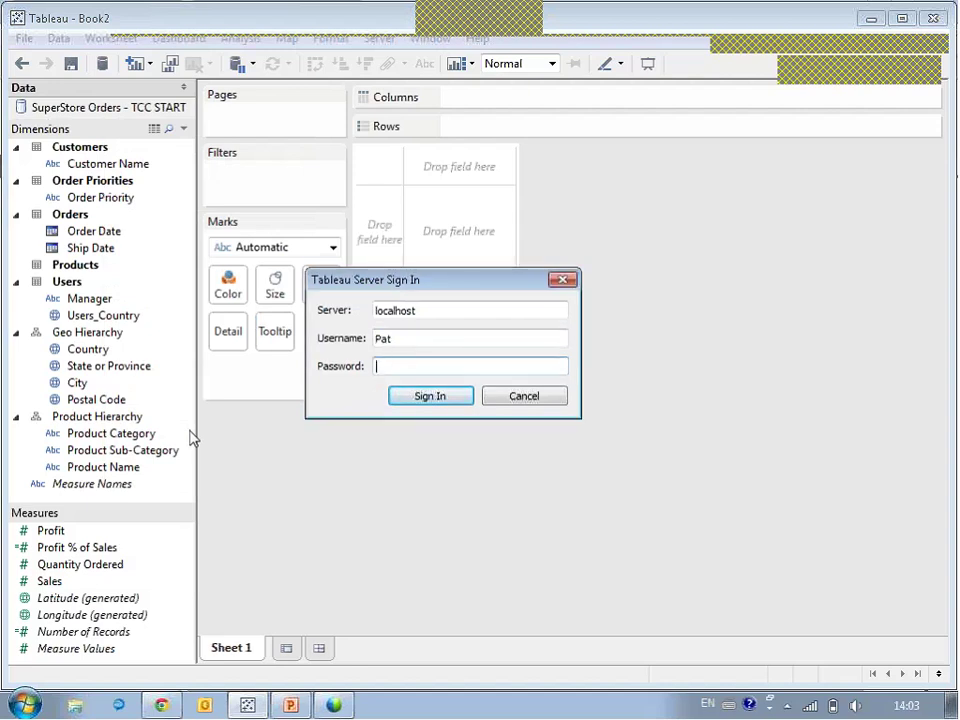
pyautogui.press('Return')
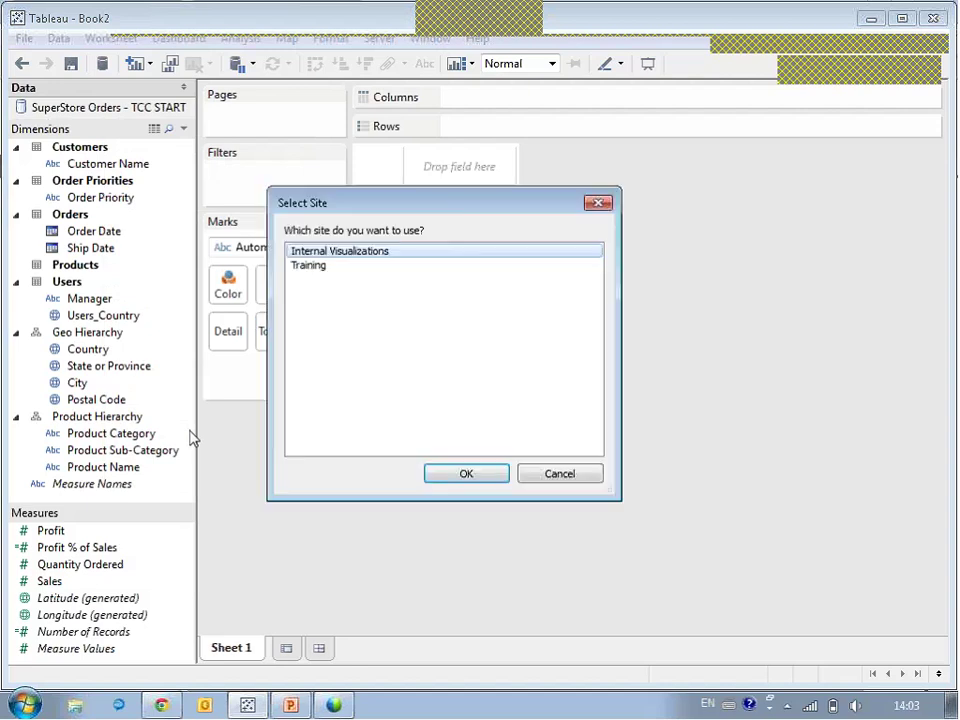
# On the Internal Visualizations site, rename the data source to SuperStore Orders in project TCC 2014.
pyautogui.click(468, 474)
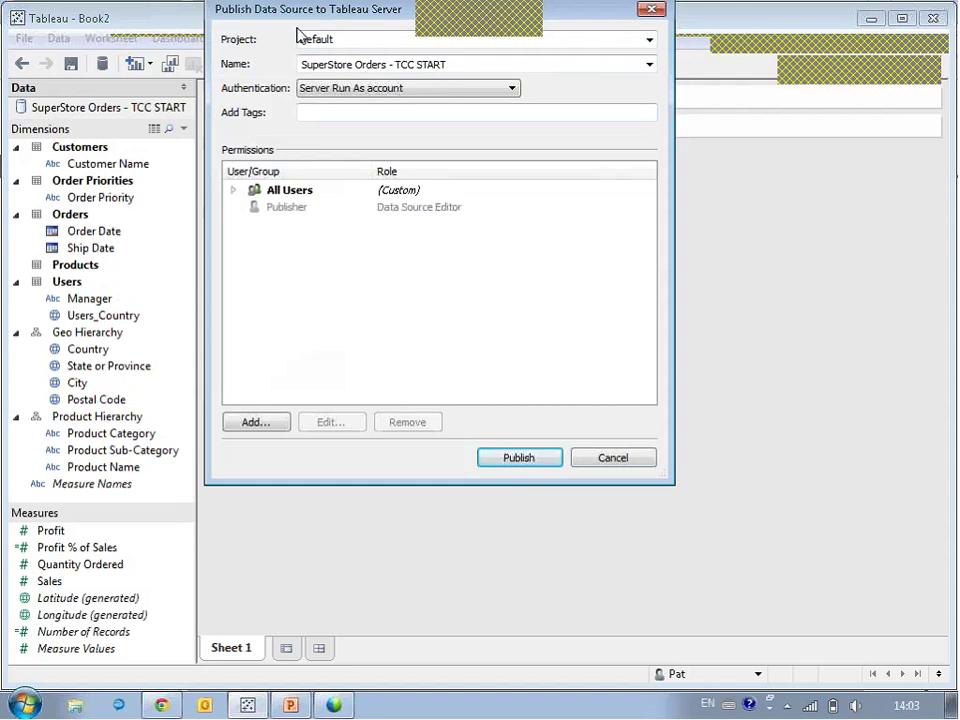
pyautogui.moveTo(360, 203); pyautogui.dragTo(360, 203)
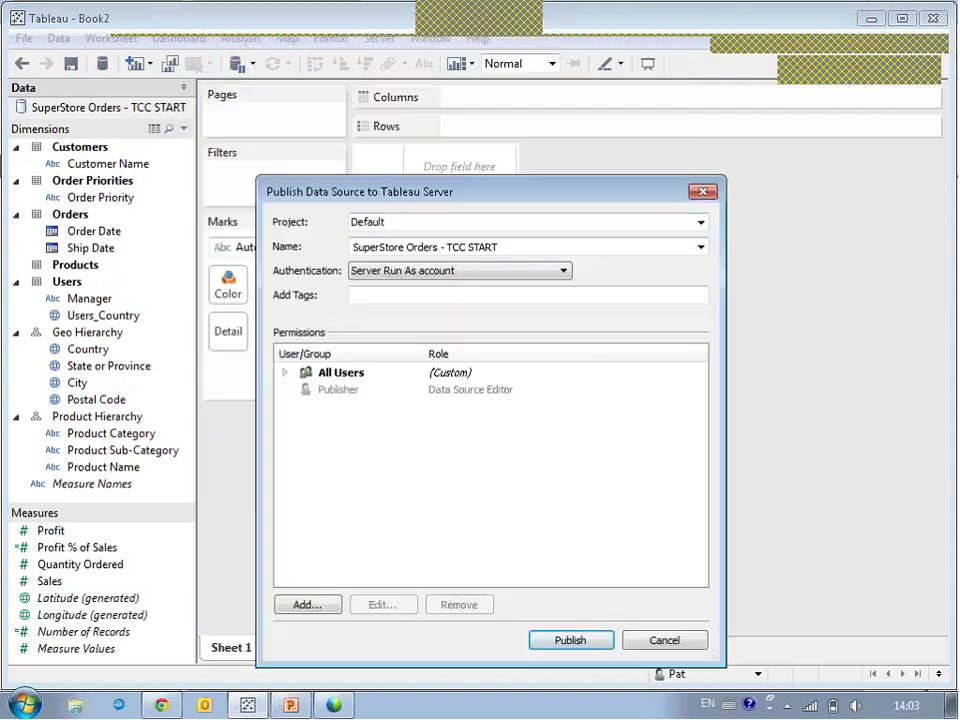
pyautogui.doubleClick(452, 246)
pyautogui.hotkey('shift', 'Left')
pyautogui.hotkey('shift', 'Left')
pyautogui.hotkey('shift', 'Left')
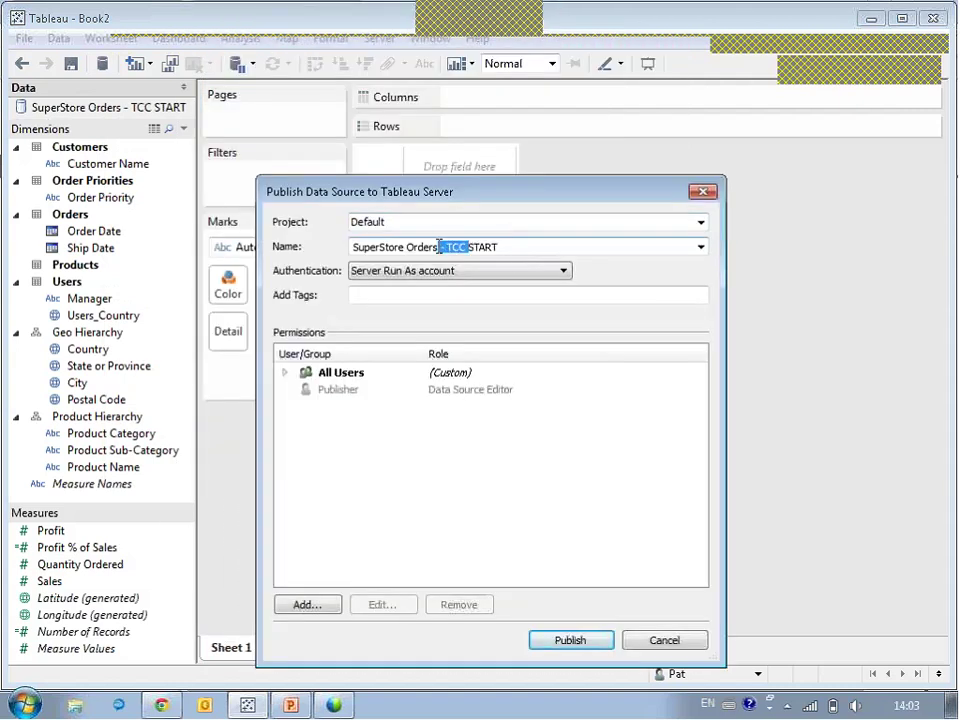
pyautogui.press('BackSpace')
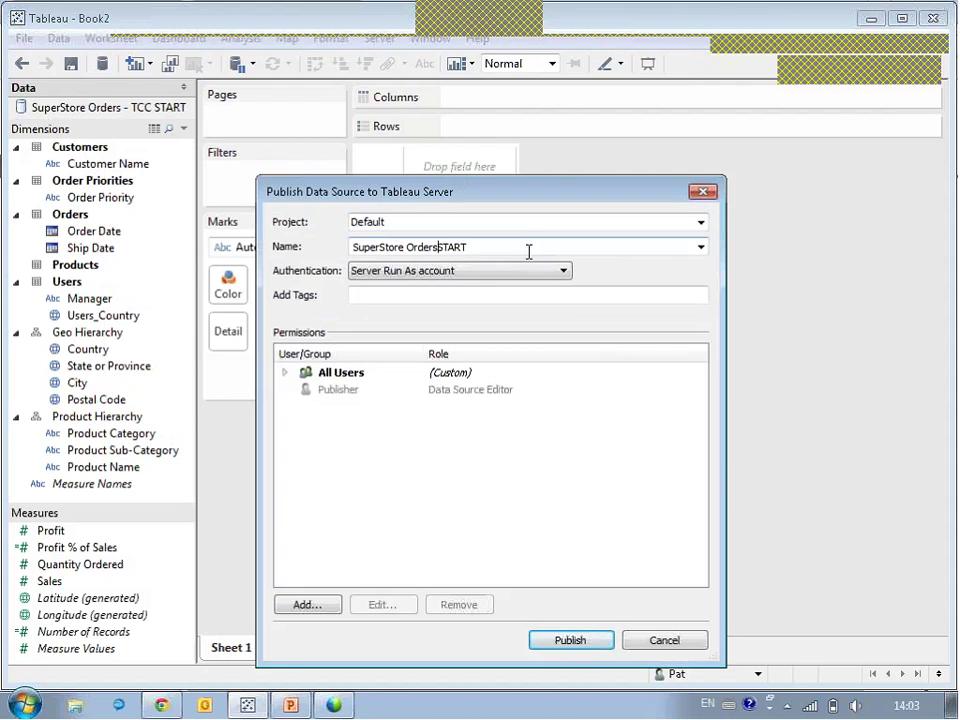
pyautogui.press('Delete')
pyautogui.press('Delete')
pyautogui.press('Delete')
pyautogui.press('Delete')
pyautogui.press('Delete')
pyautogui.click(444, 222)
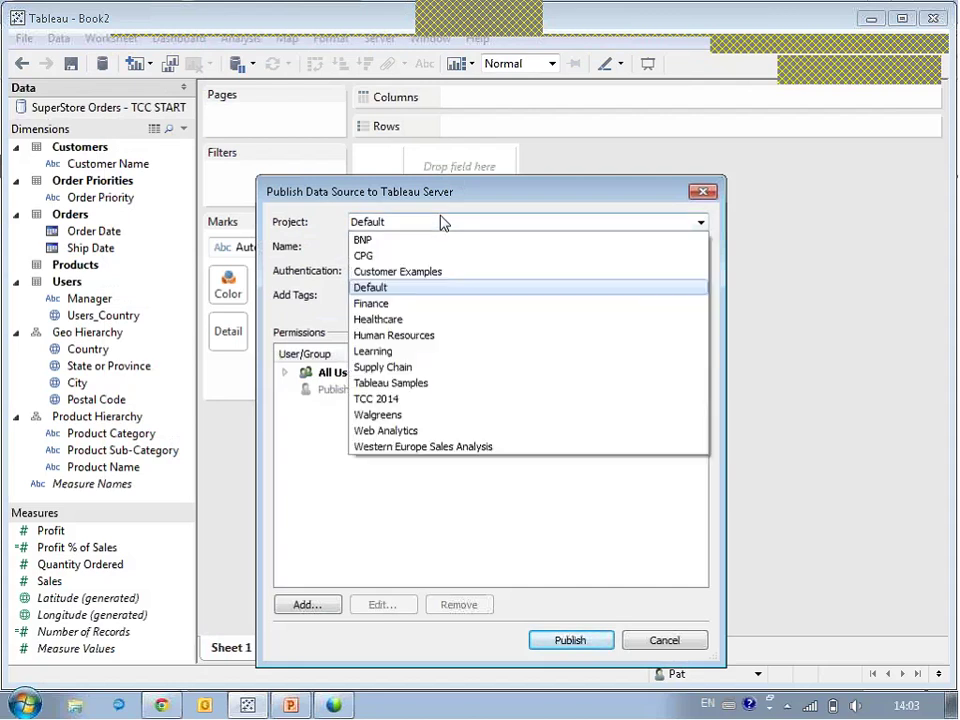
pyautogui.click(394, 399)
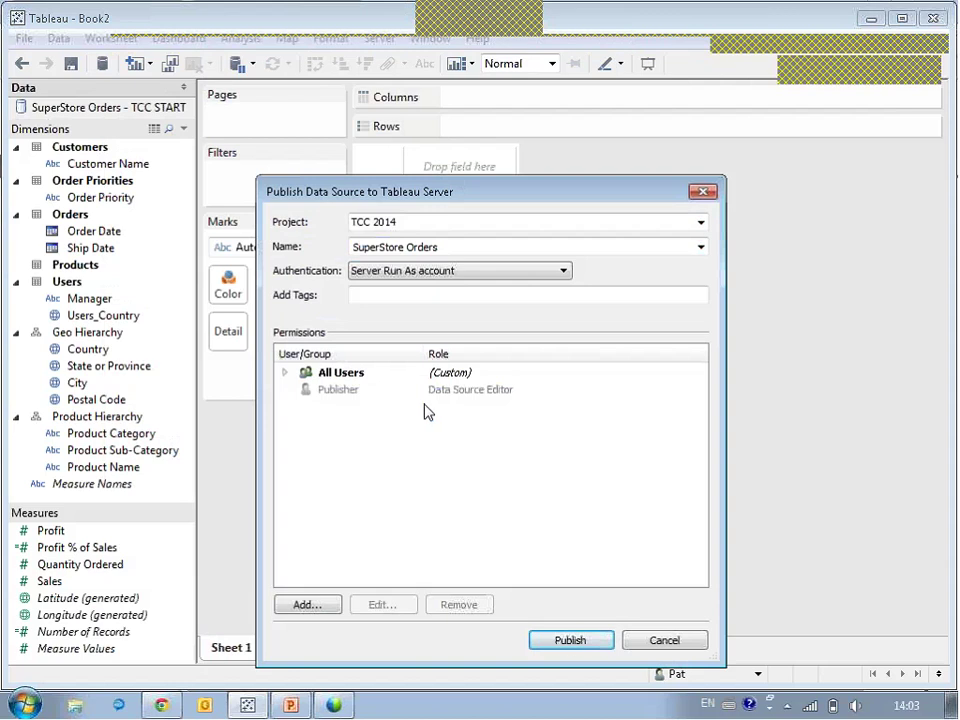
# Publish the data source, overwriting the existing SuperStore Orders on the server.
pyautogui.click(572, 640)
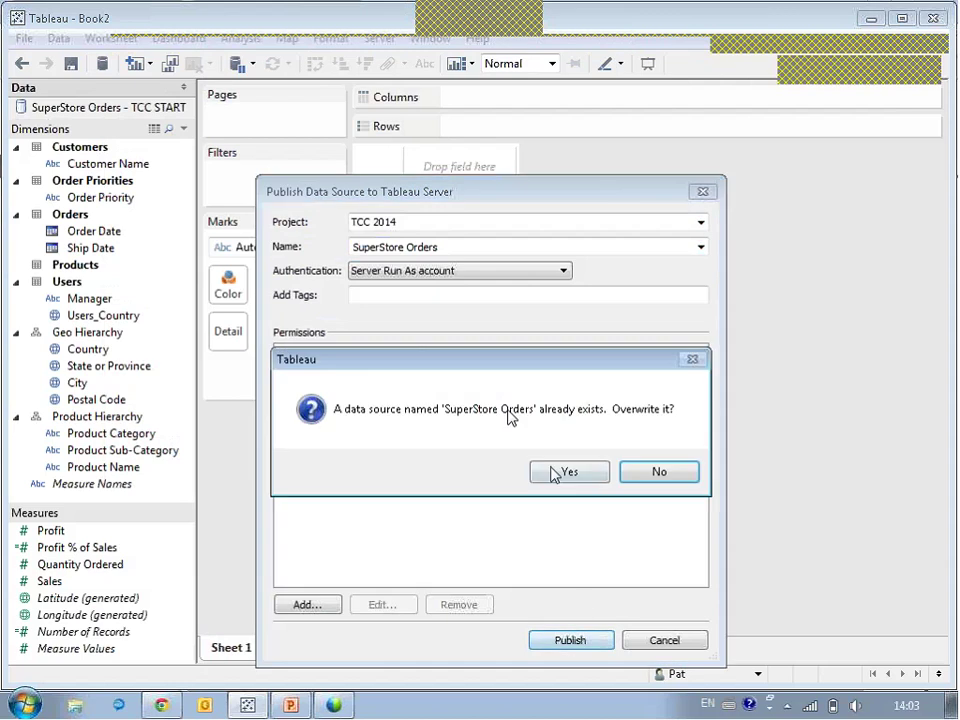
pyautogui.click(555, 471)
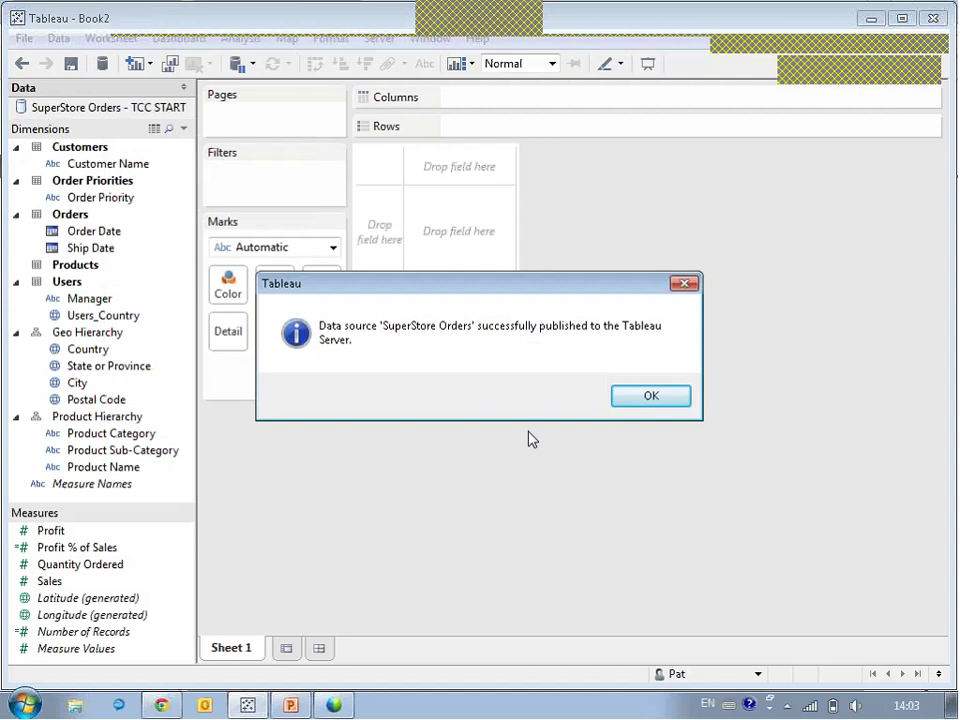
pyautogui.click(631, 400)
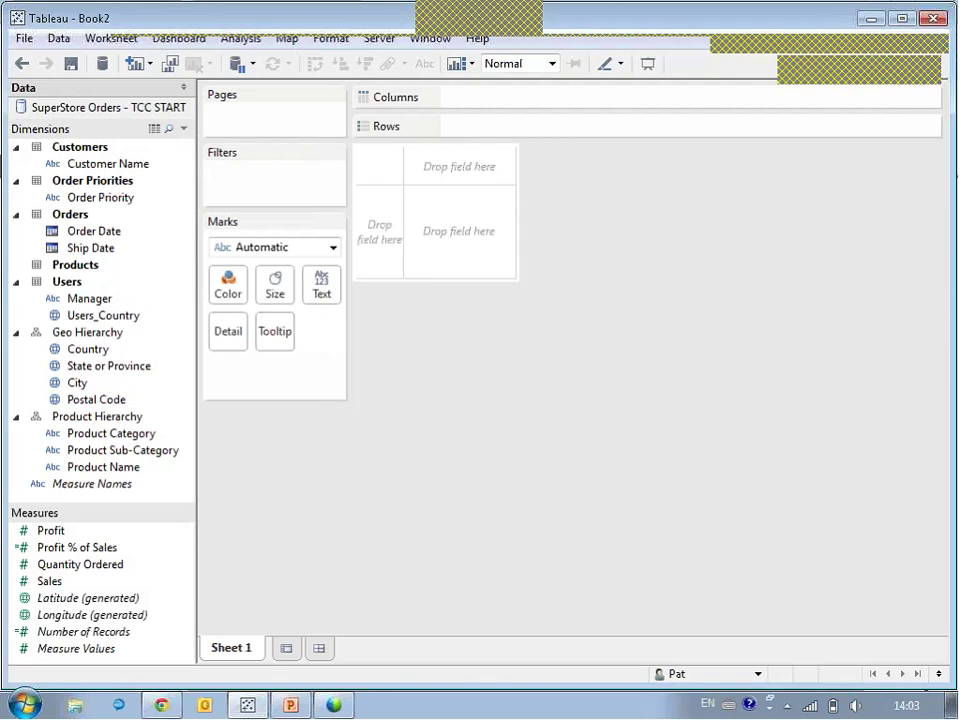
# Close Tableau without saving the workbook and relaunch Tableau 8.1 from the Start menu.
pyautogui.click(933, 18)
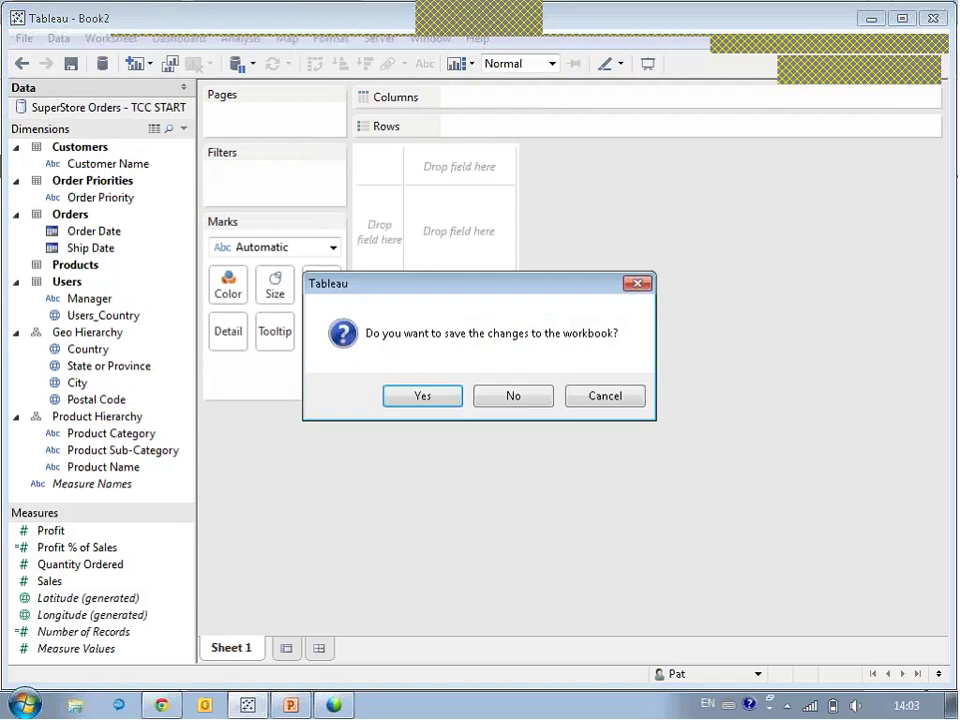
pyautogui.click(534, 406)
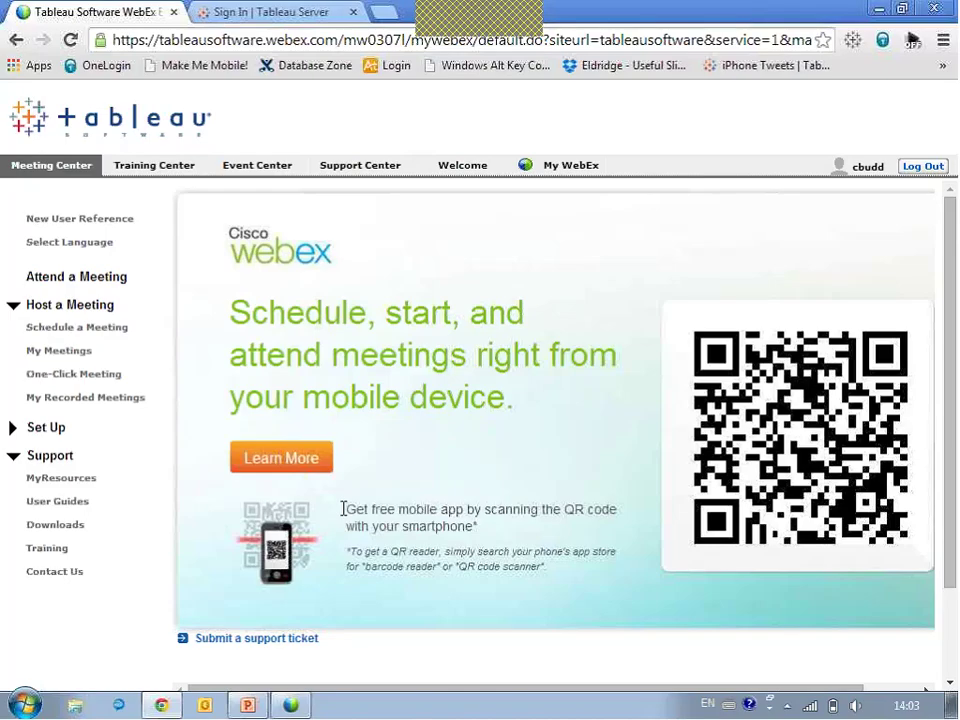
pyautogui.click(24, 704)
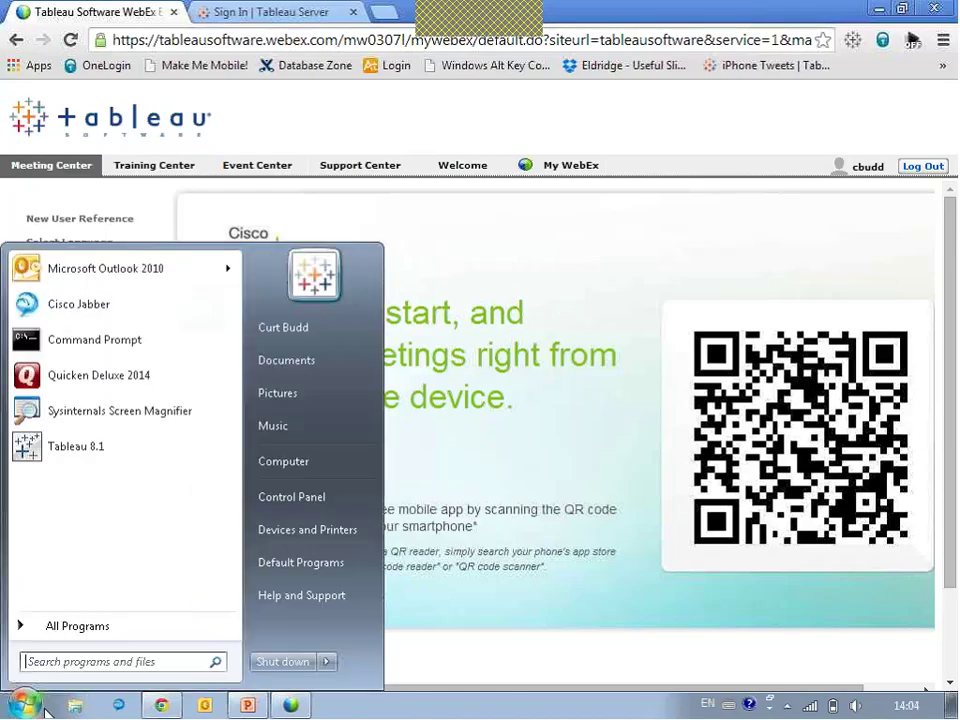
pyautogui.click(76, 447)
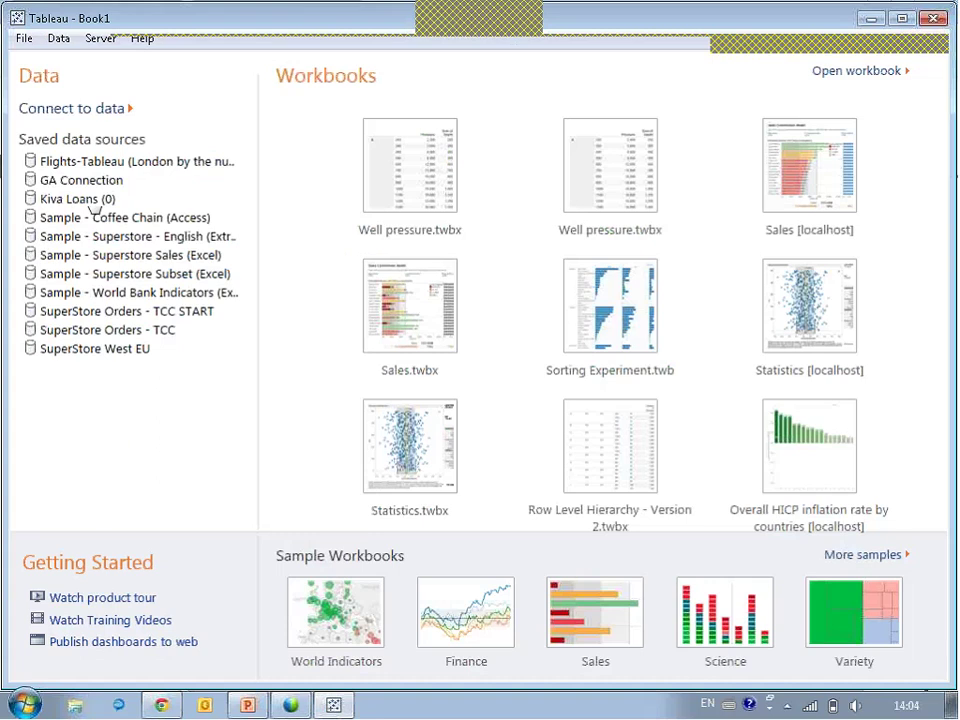
# Connect to Tableau Server data as a different user on the Internal Visualizations site.
pyautogui.click(85, 117)
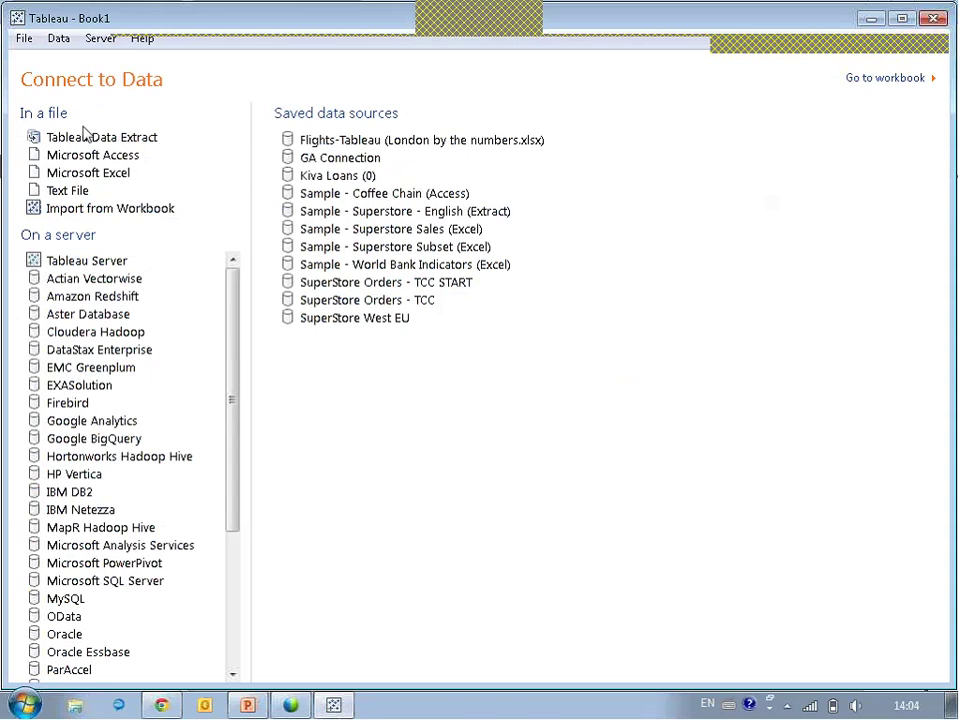
pyautogui.click(62, 264)
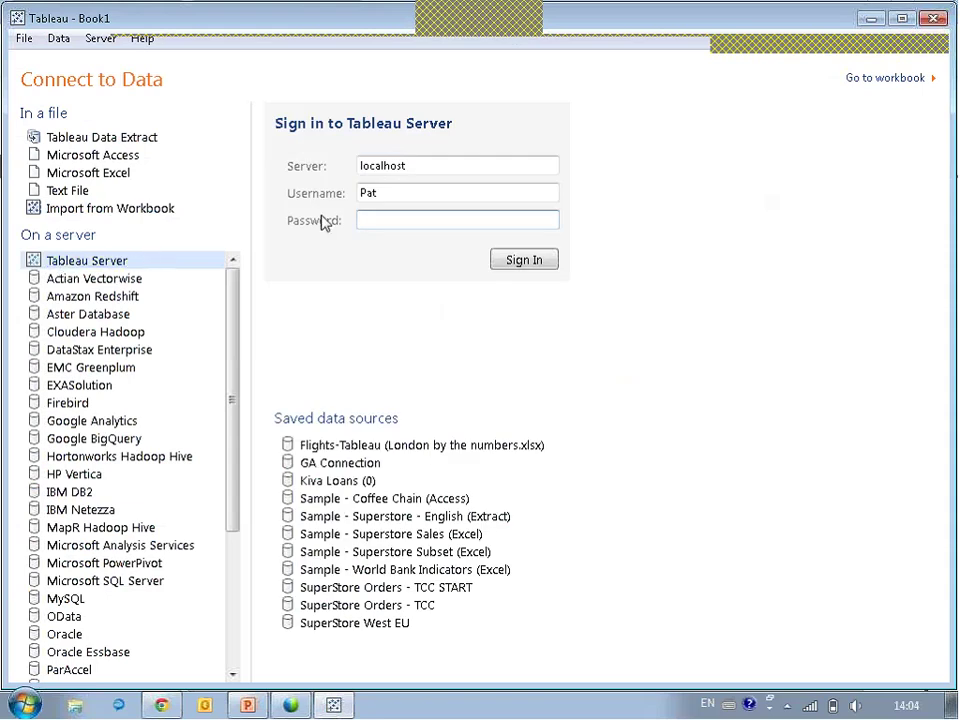
pyautogui.doubleClick(381, 197)
pyautogui.write('Chris')
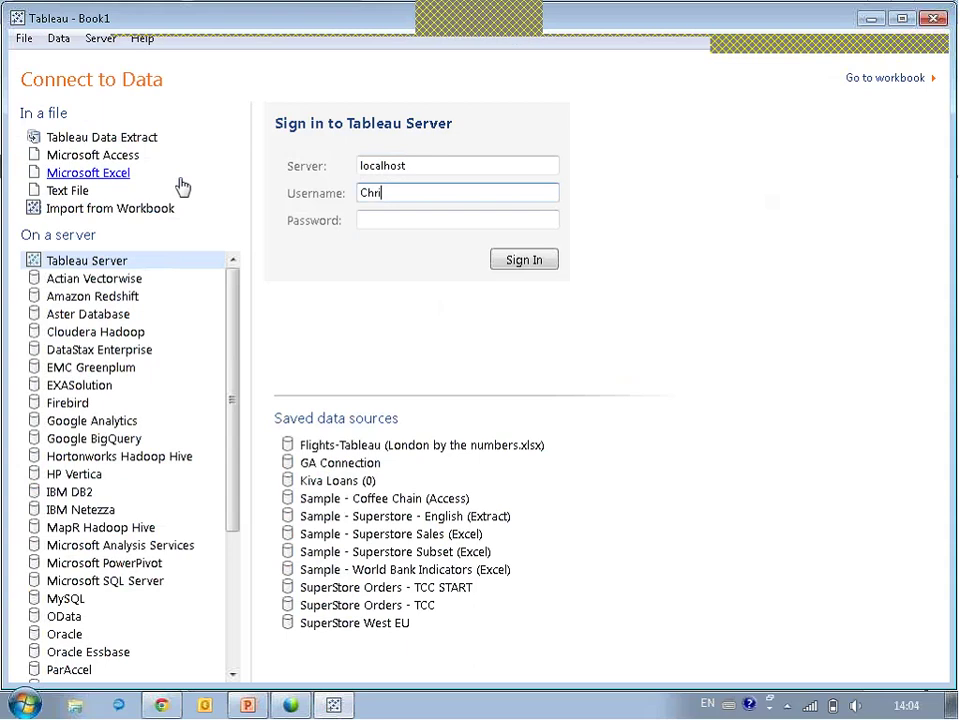
pyautogui.press('Tab')
pyautogui.write('*****')
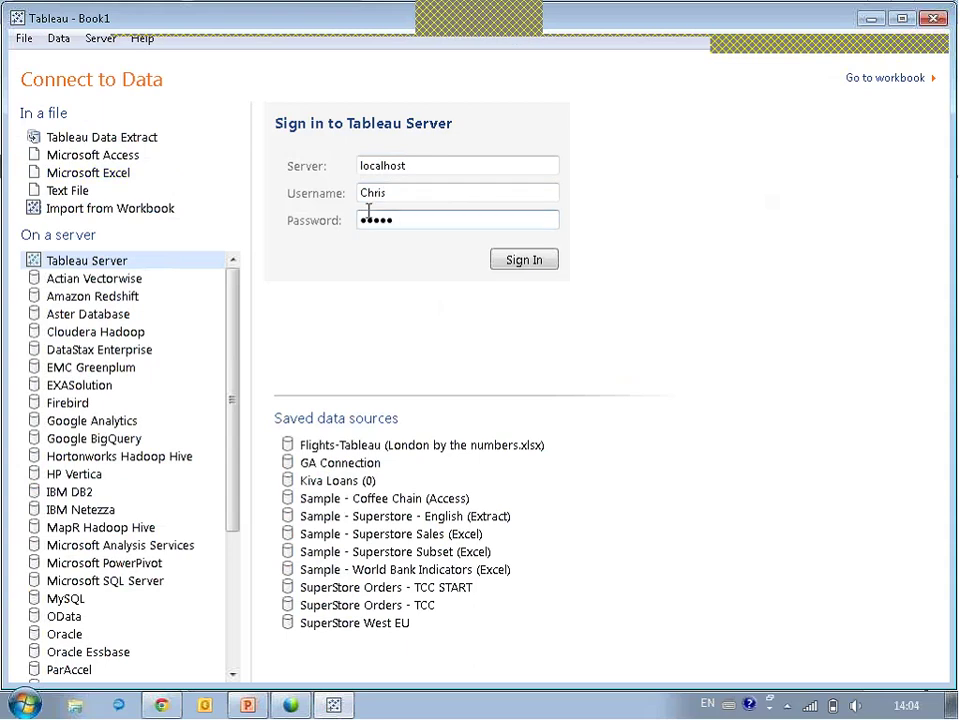
pyautogui.click(535, 262)
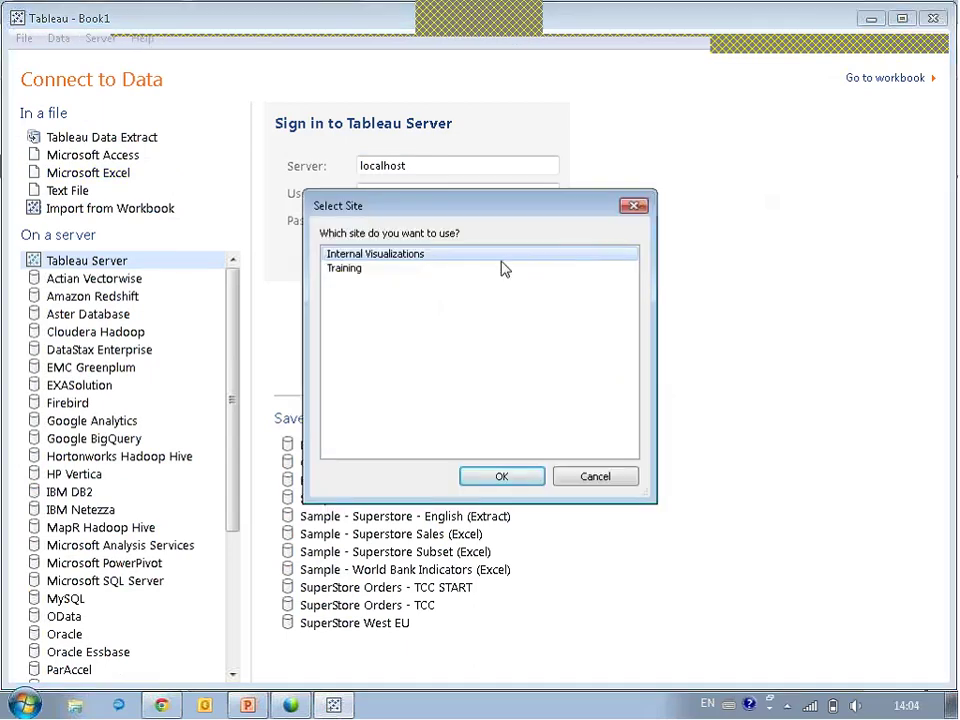
pyautogui.click(523, 482)
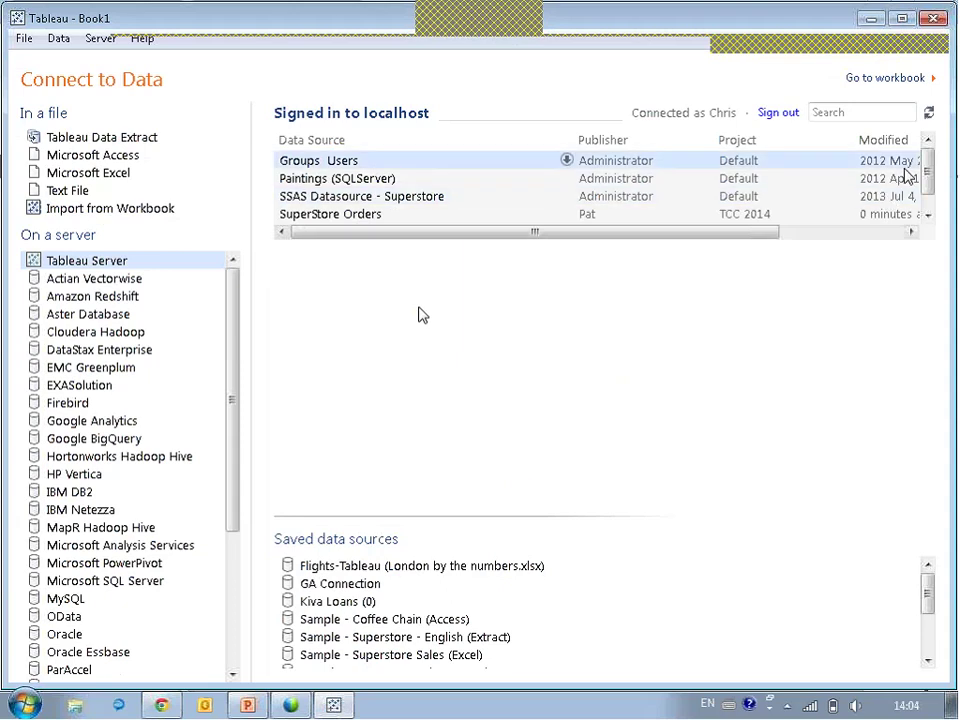
pyautogui.scroll(-1, 926, 150)
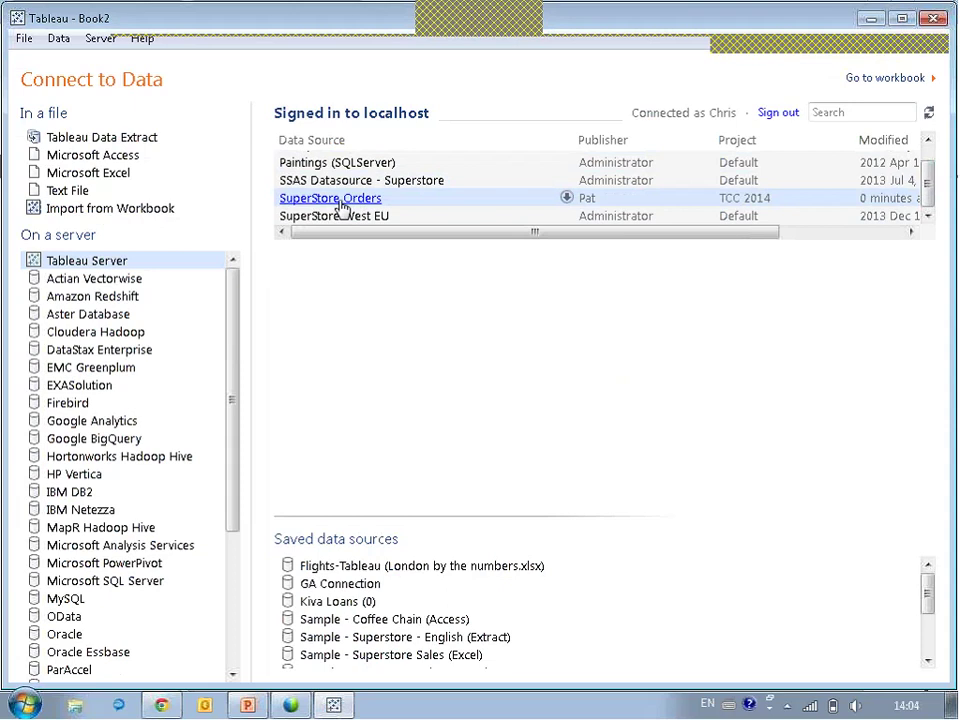
# Connect to SuperStore Orders and map the countries with City added as detail.
pyautogui.click(342, 206)
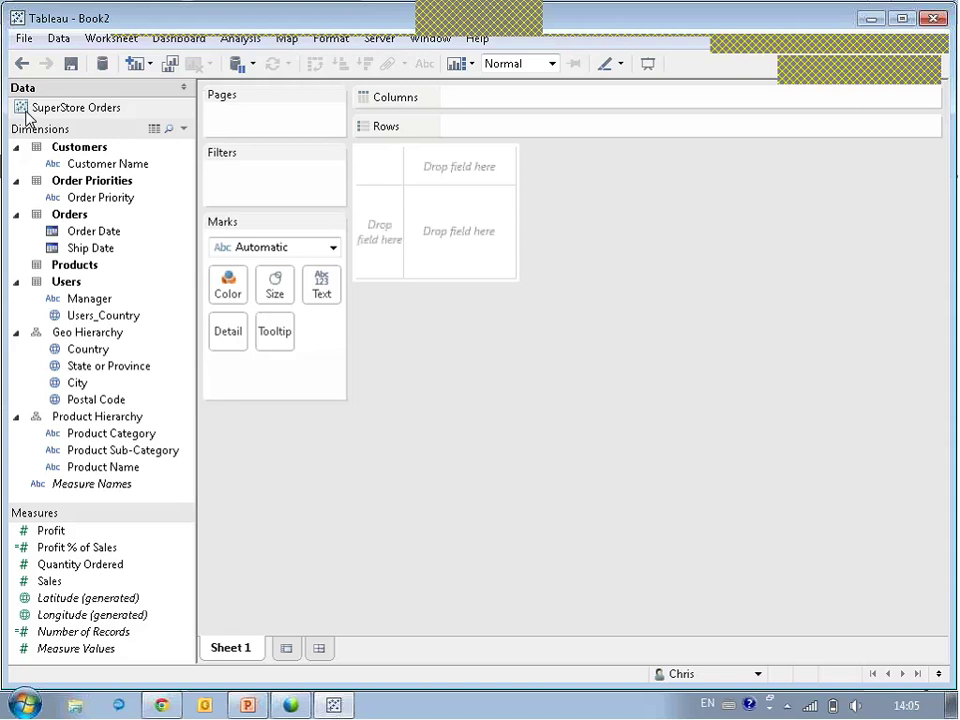
pyautogui.moveTo(77, 356)
pyautogui.mouseDown()
pyautogui.moveTo(306, 279)
pyautogui.moveTo(72, 340)
pyautogui.moveTo(64, 366)
pyautogui.mouseUp()
pyautogui.doubleClick(72, 352)
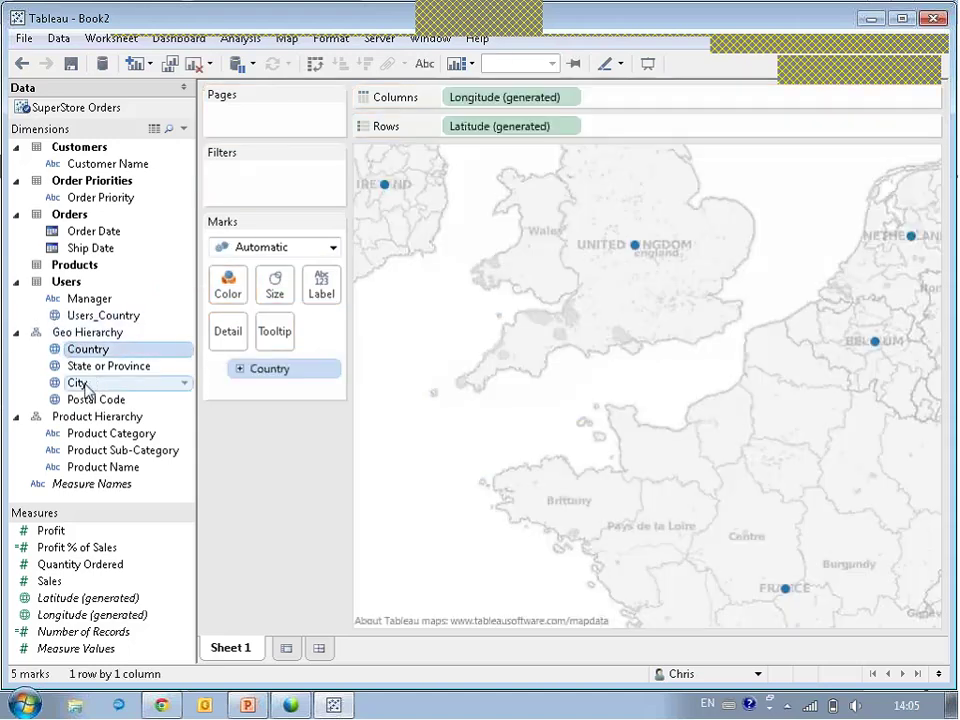
pyautogui.click(82, 385)
pyautogui.click(81, 383)
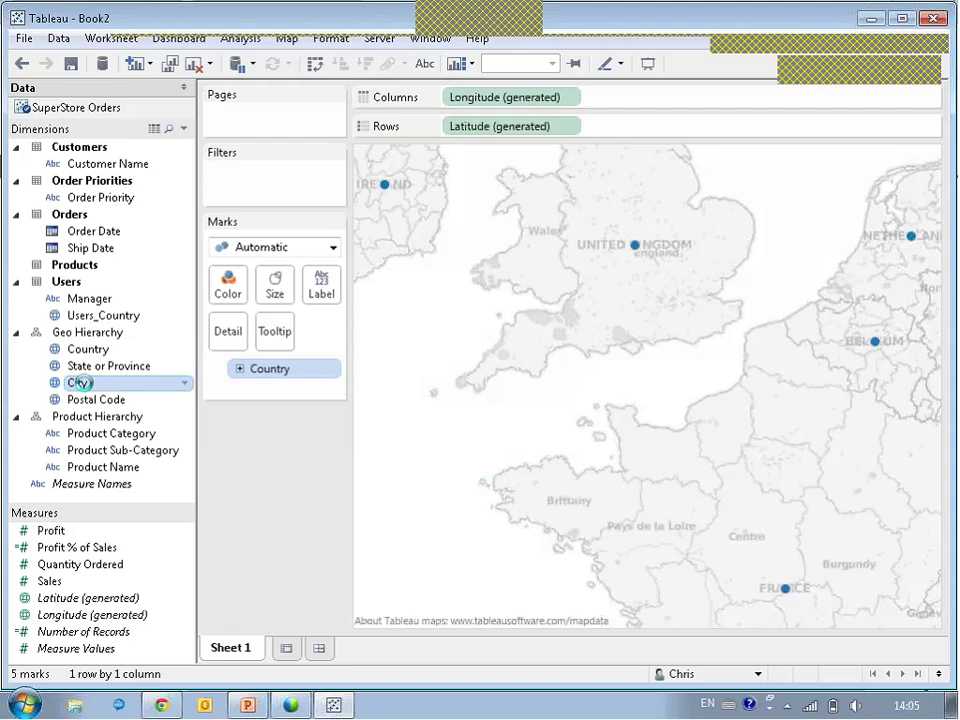
pyautogui.click(81, 383)
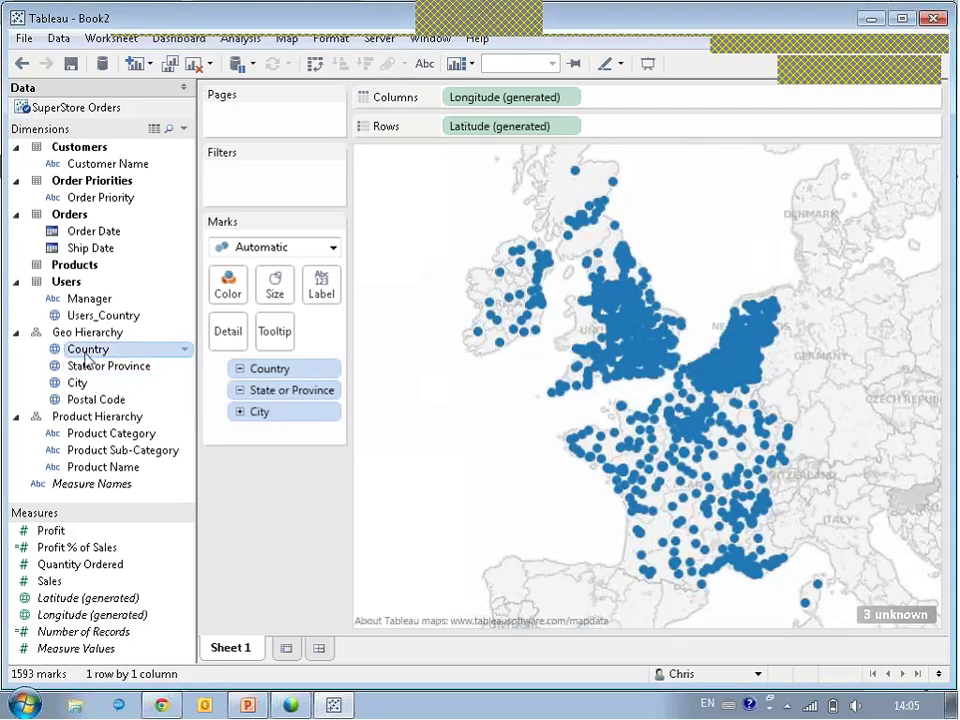
# Colour the map points by Country with 47% transparency.
pyautogui.moveTo(77, 349); pyautogui.dragTo(226, 291)
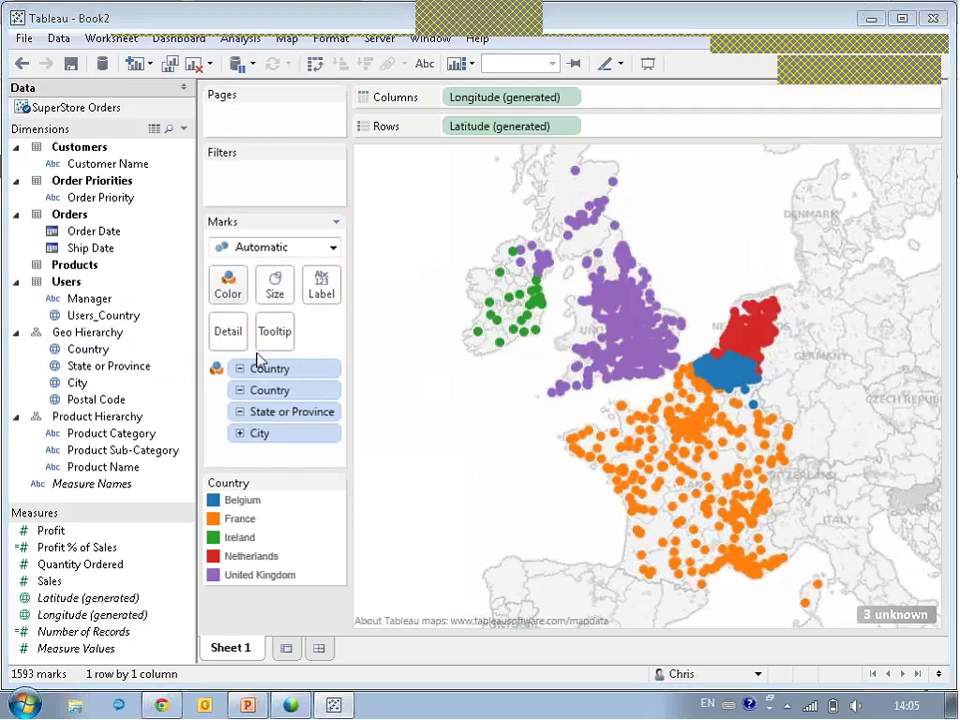
pyautogui.click(228, 287)
pyautogui.moveTo(315, 386); pyautogui.dragTo(262, 392)
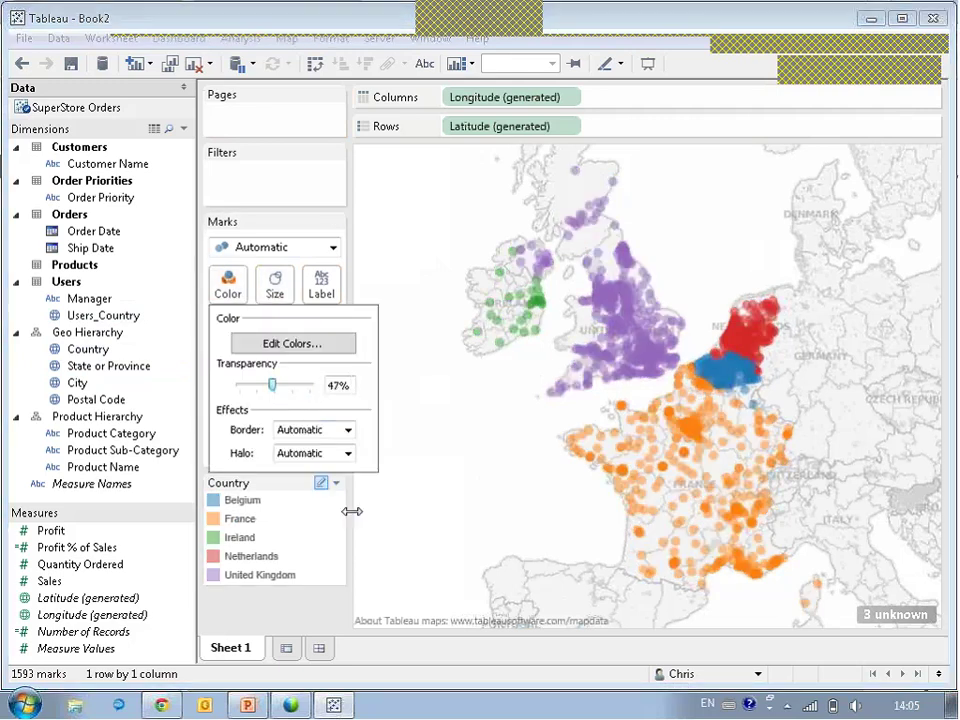
pyautogui.click(497, 494)
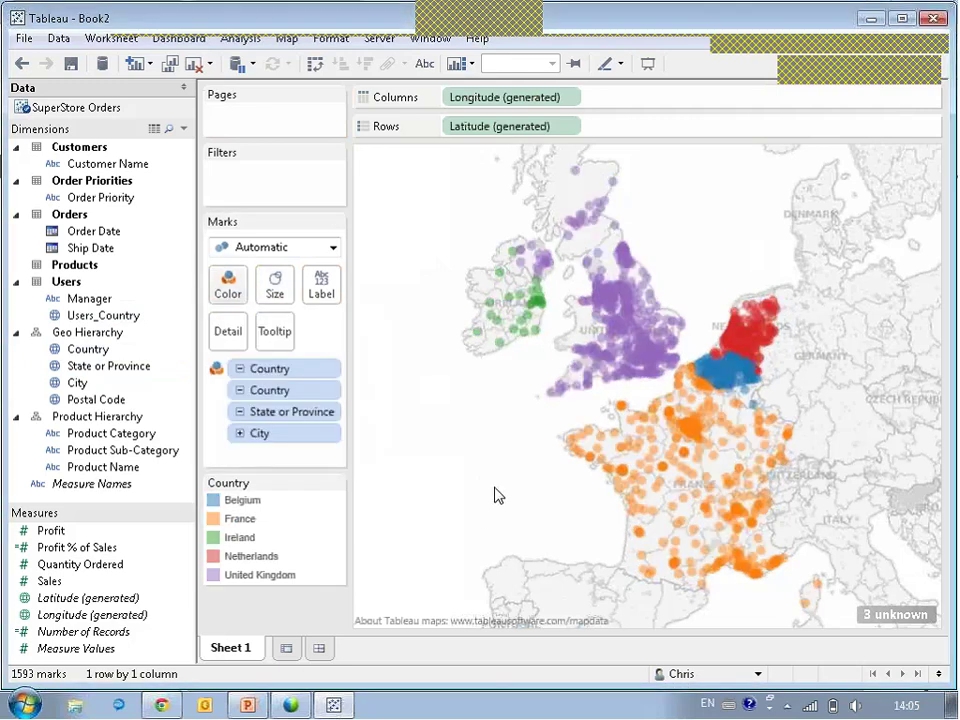
# Rename Sheet 1 to Map.
pyautogui.doubleClick(233, 648)
pyautogui.write('Map')
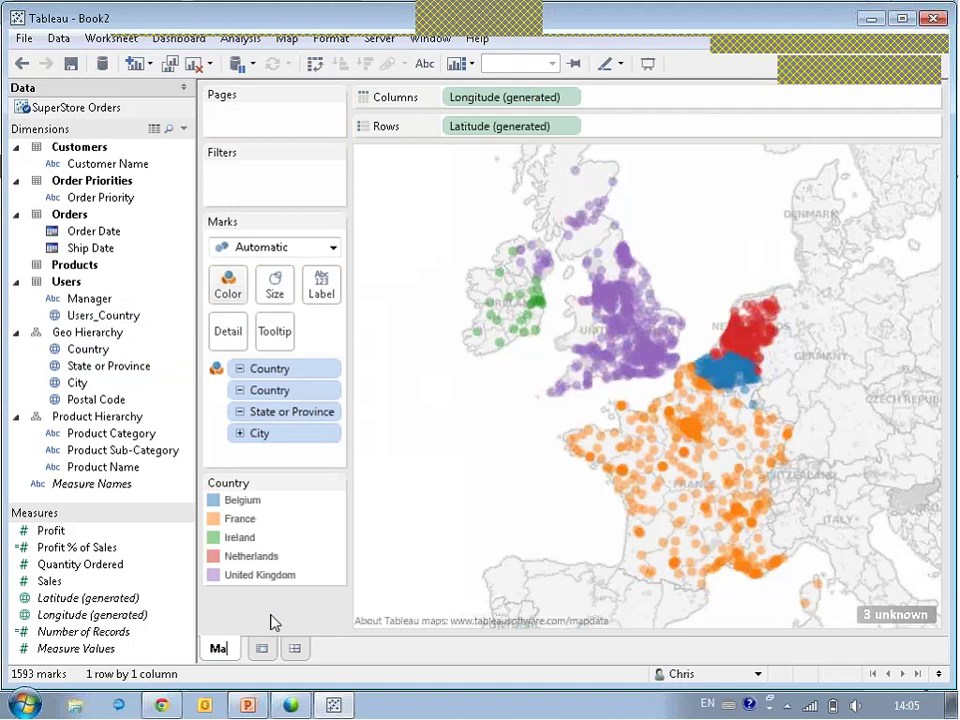
pyautogui.press('Return')
# On a new sheet, chart Profit % of Sales by Product Category.
pyautogui.click(269, 649)
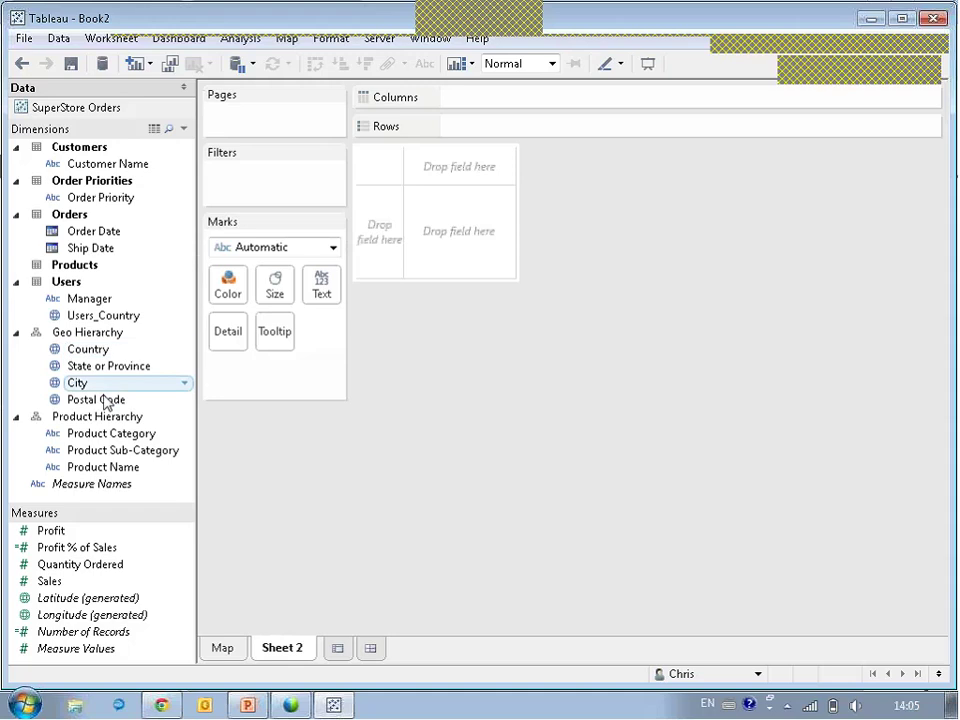
pyautogui.moveTo(98, 441); pyautogui.dragTo(360, 253)
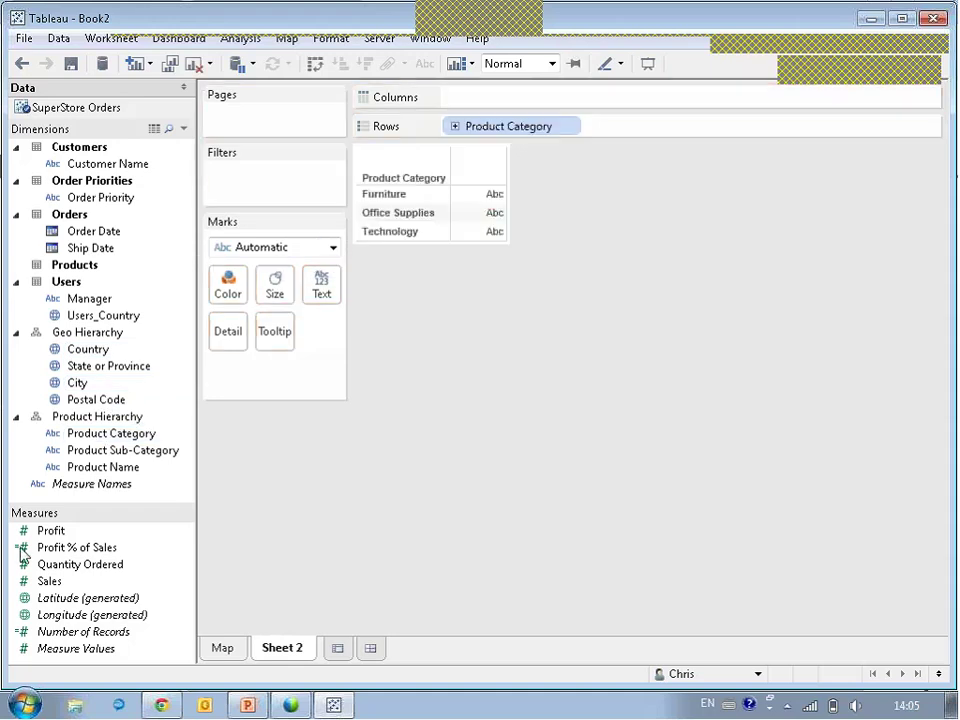
pyautogui.moveTo(30, 547); pyautogui.dragTo(226, 287)
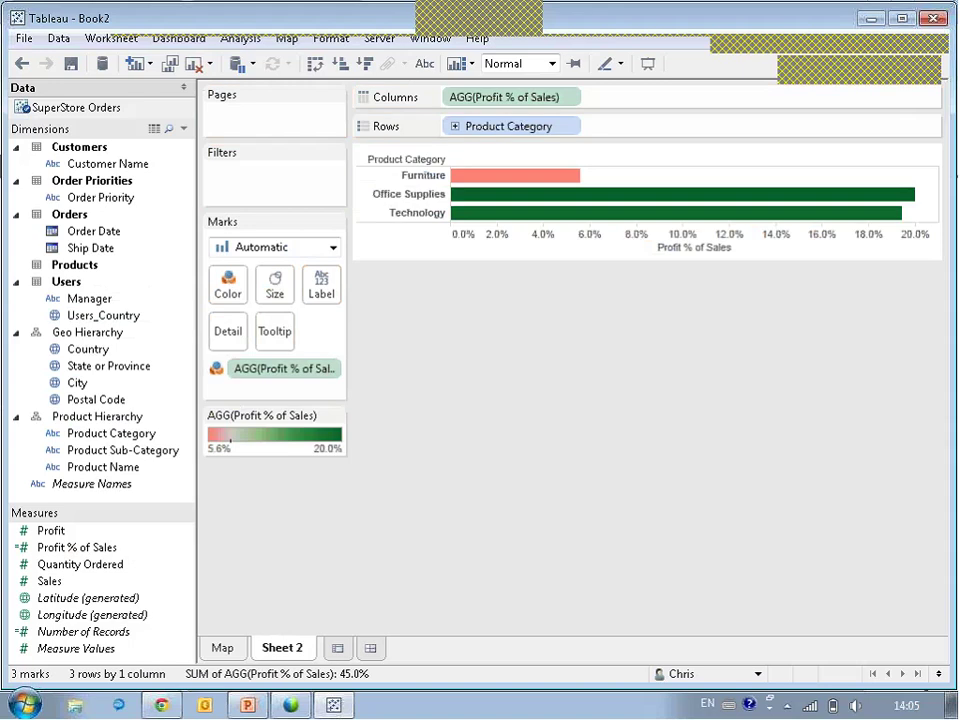
# Rename the sheet to Barchart and create Dashboard 1.
pyautogui.doubleClick(289, 650)
pyautogui.write('Barchart')
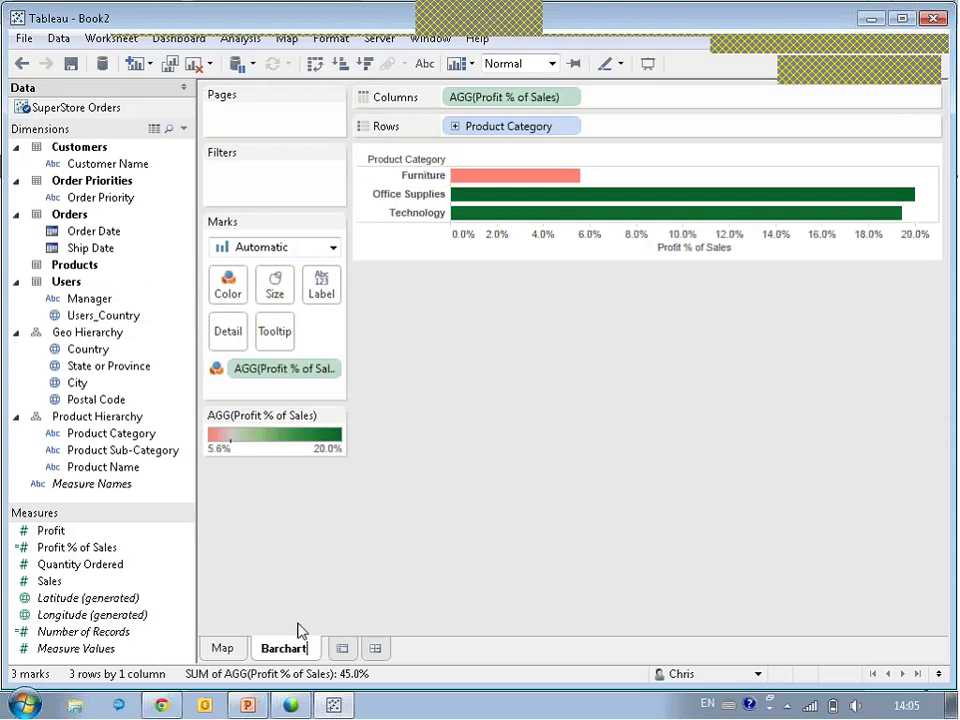
pyautogui.press('Return')
pyautogui.click(373, 646)
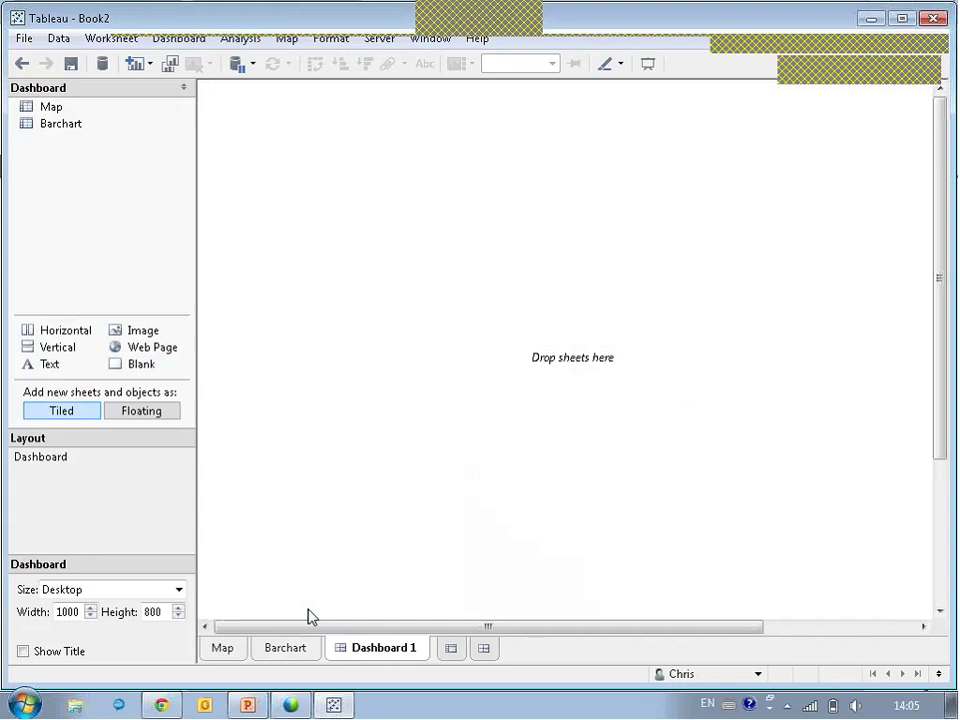
# Place the Map sheet on Dashboard 1 and set the dashboard size to Automatic.
pyautogui.moveTo(40, 108); pyautogui.dragTo(566, 510)
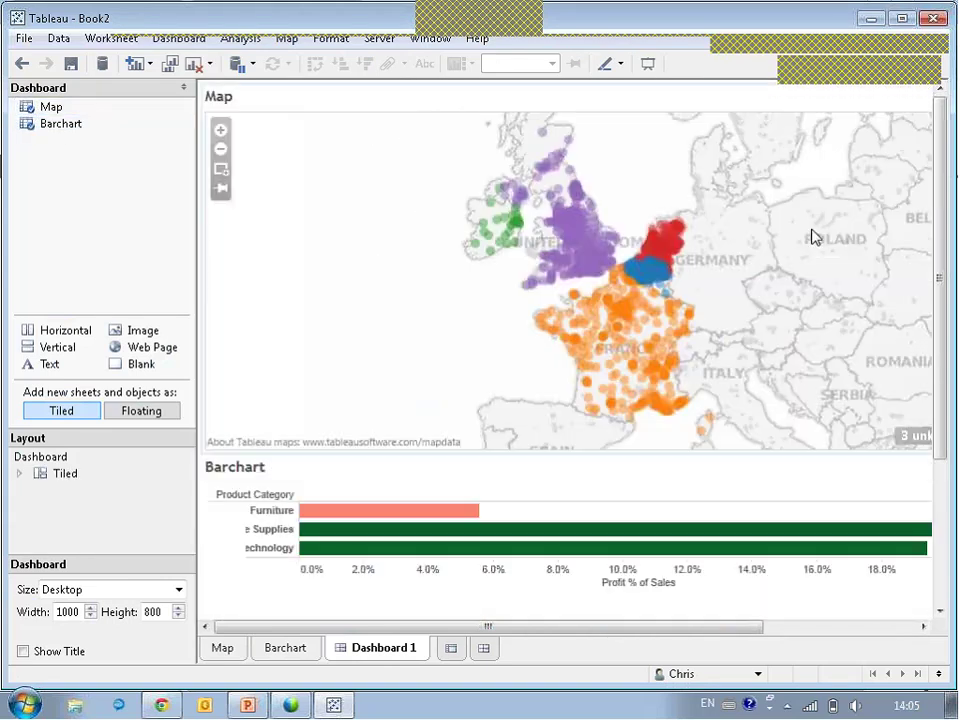
pyautogui.click(874, 422)
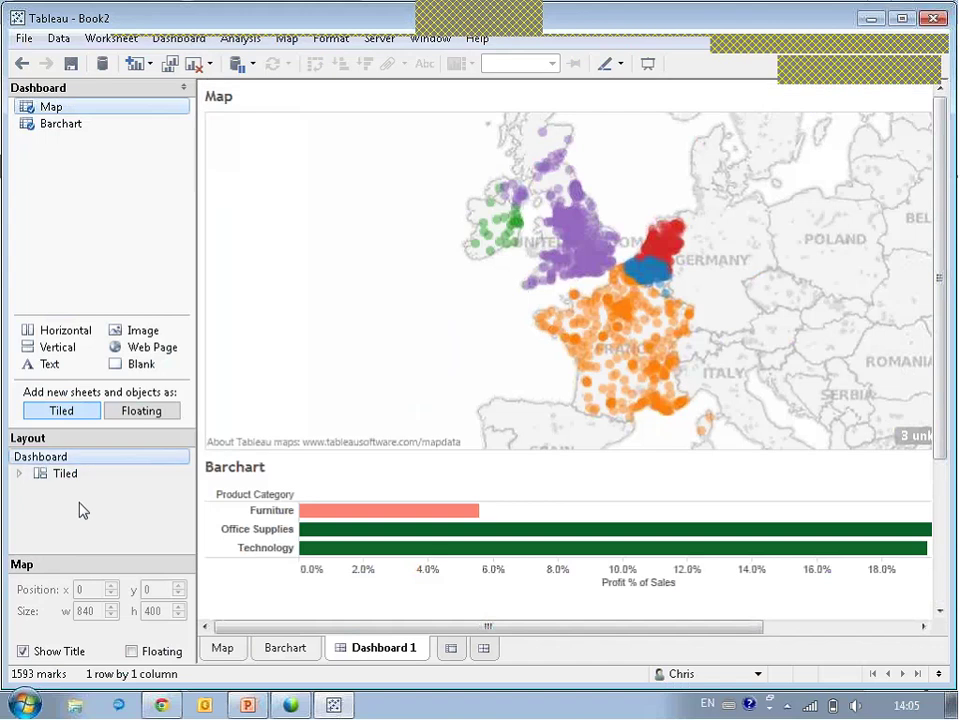
pyautogui.click(40, 456)
pyautogui.click(178, 589)
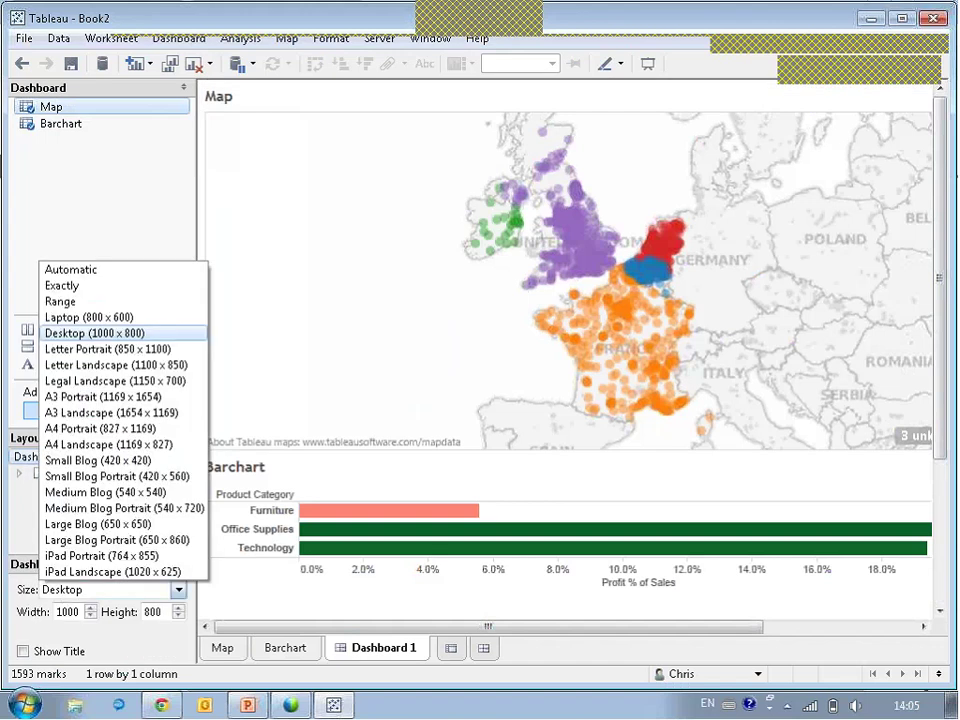
pyautogui.click(70, 270)
# Remove the Country and Profit % of Sales legends from the dashboard.
pyautogui.click(932, 110)
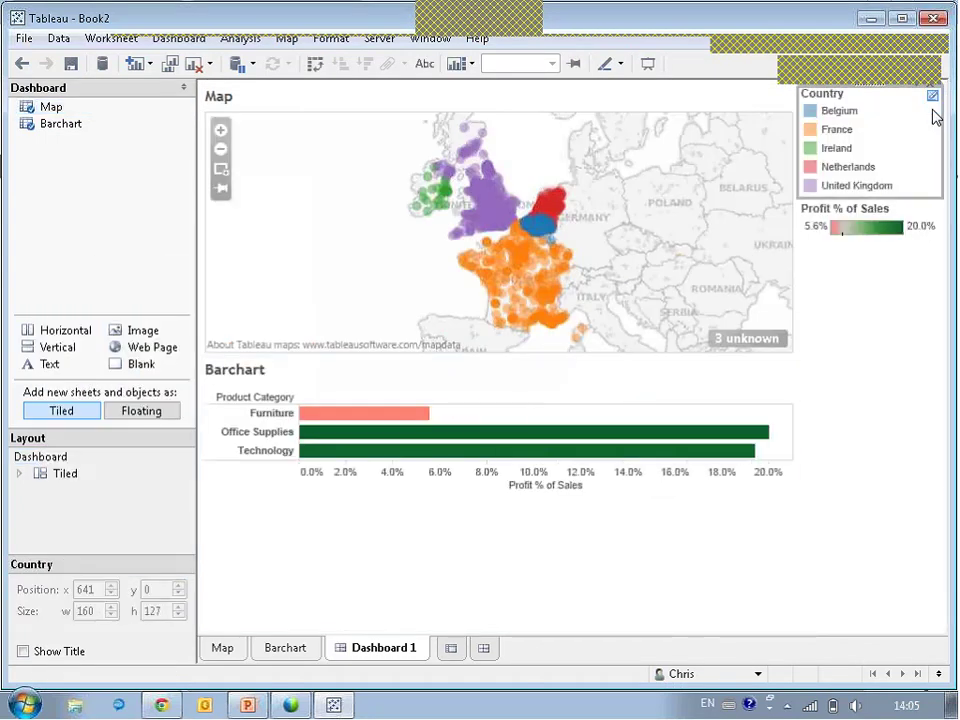
pyautogui.click(936, 93)
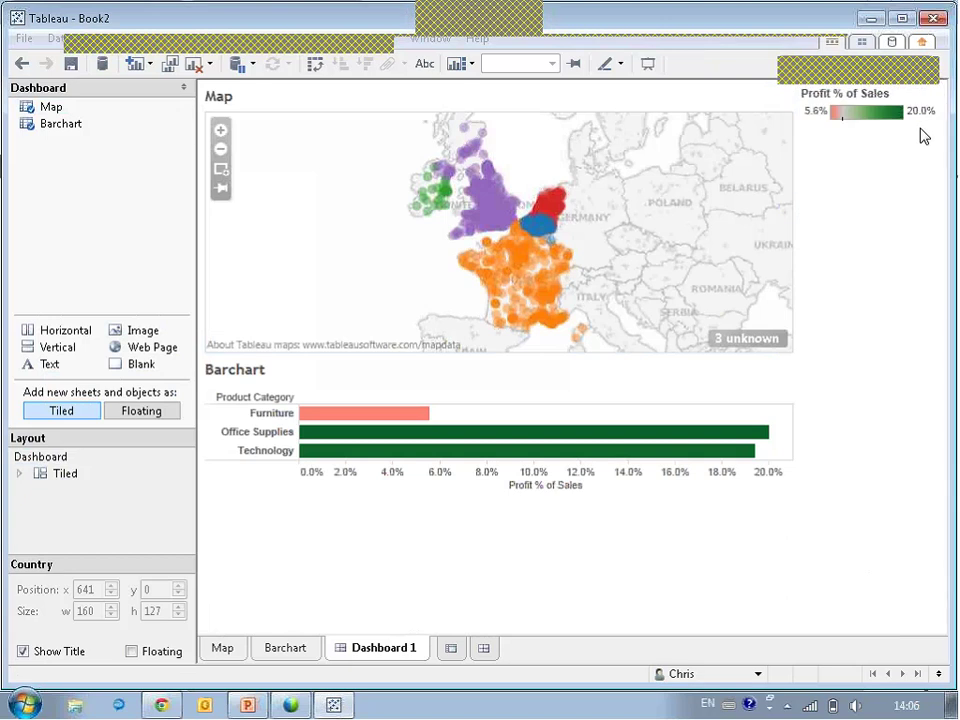
pyautogui.click(928, 99)
pyautogui.click(936, 92)
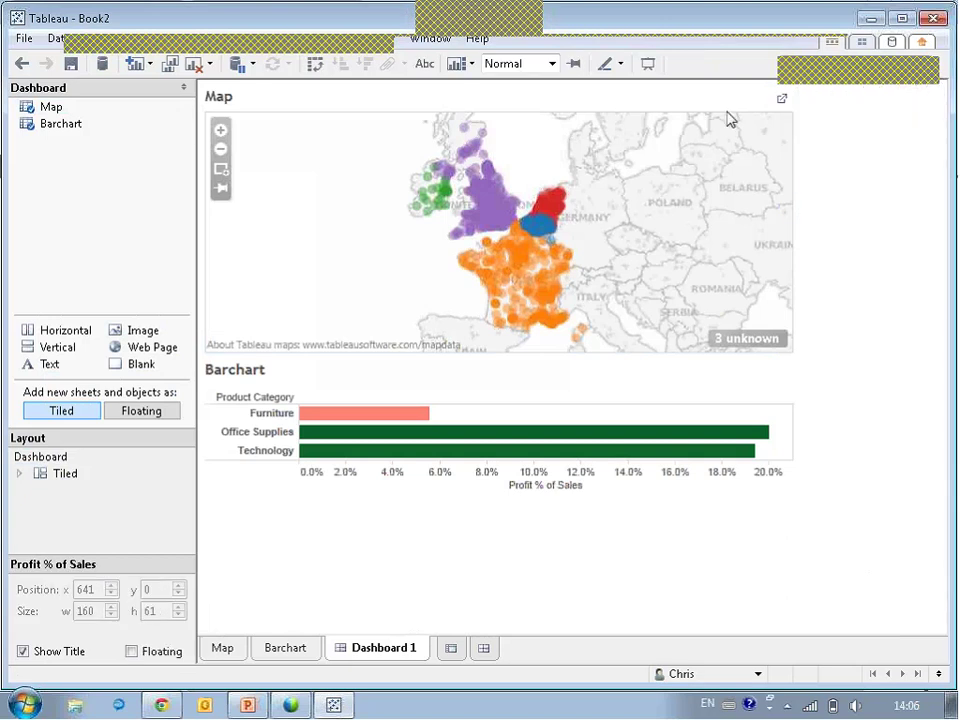
# Set the map to Use as Filter for the other sheets.
pyautogui.click(920, 98)
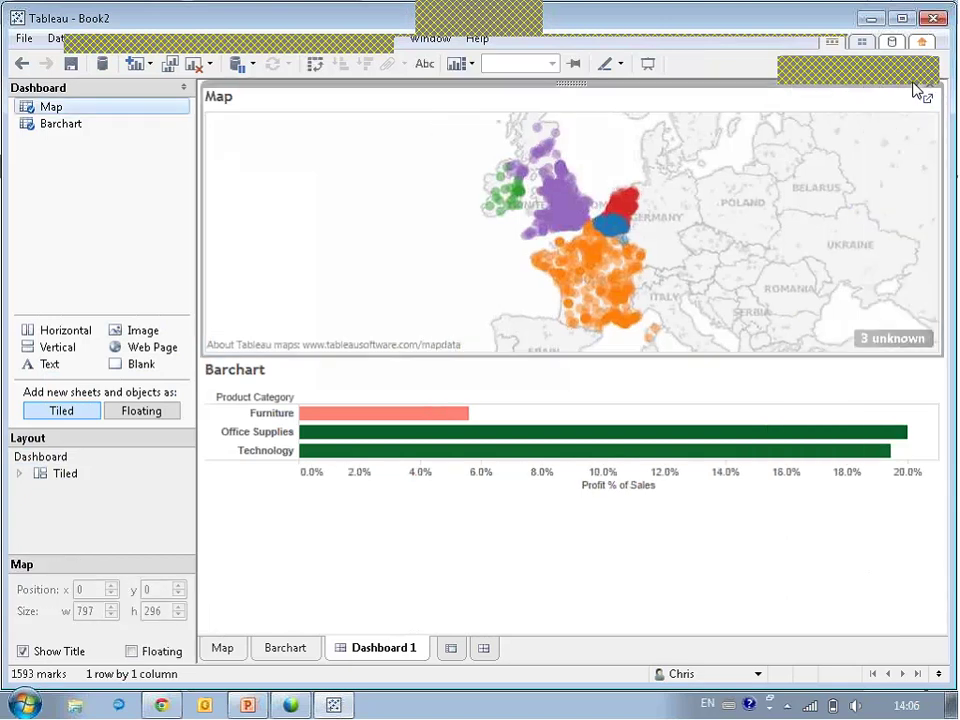
pyautogui.click(917, 93)
pyautogui.click(811, 284)
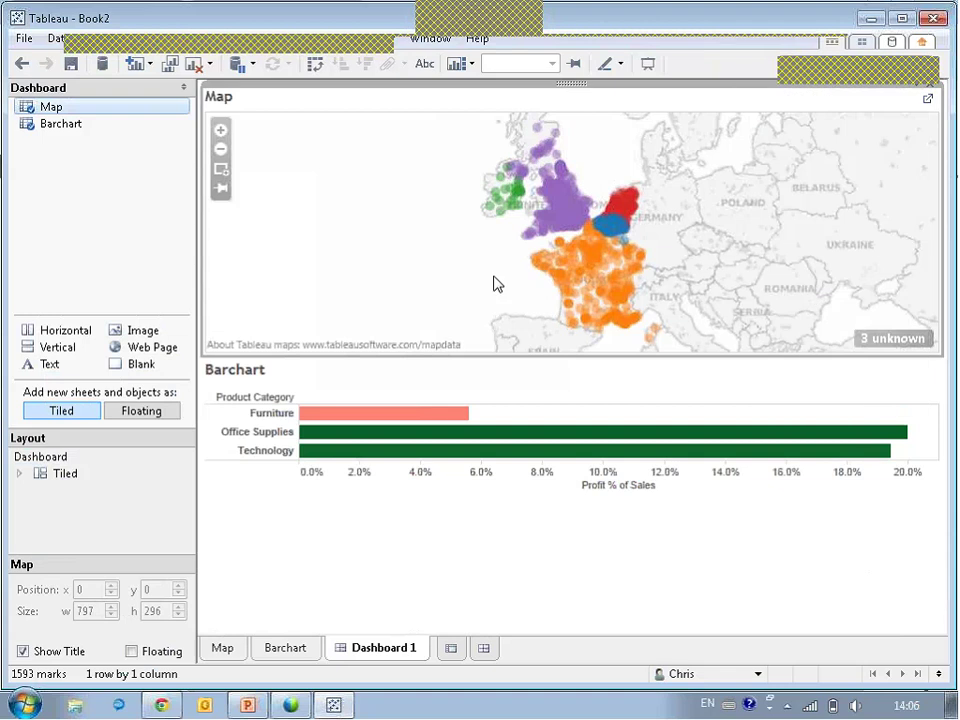
# Select the United Kingdom points on the map to filter the chart, then clear the selection.
pyautogui.moveTo(523, 167); pyautogui.dragTo(584, 237)
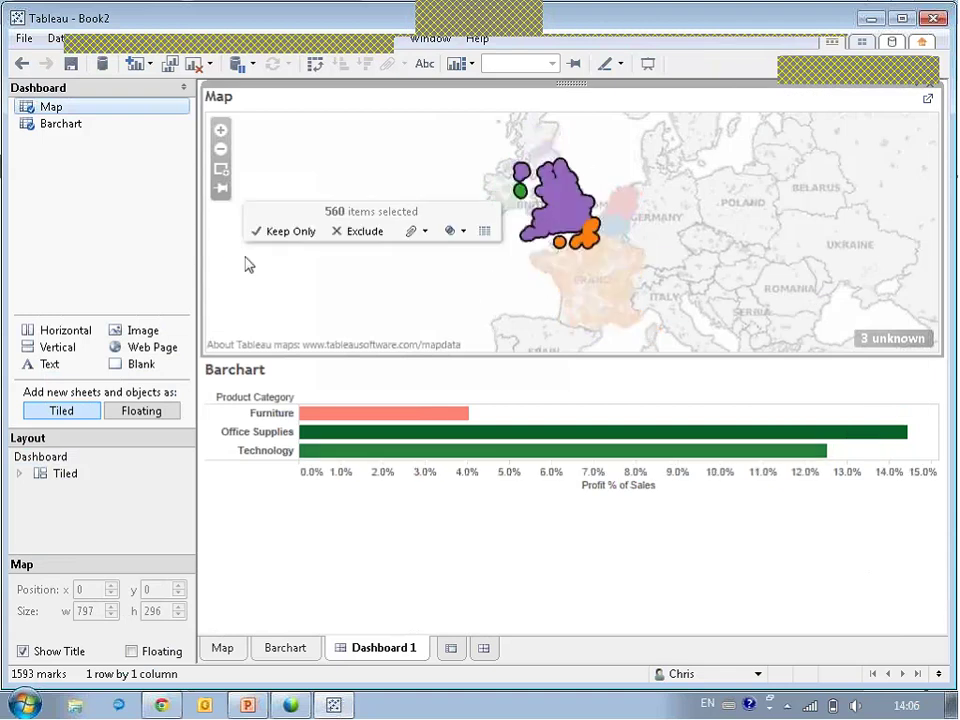
pyautogui.click(366, 166)
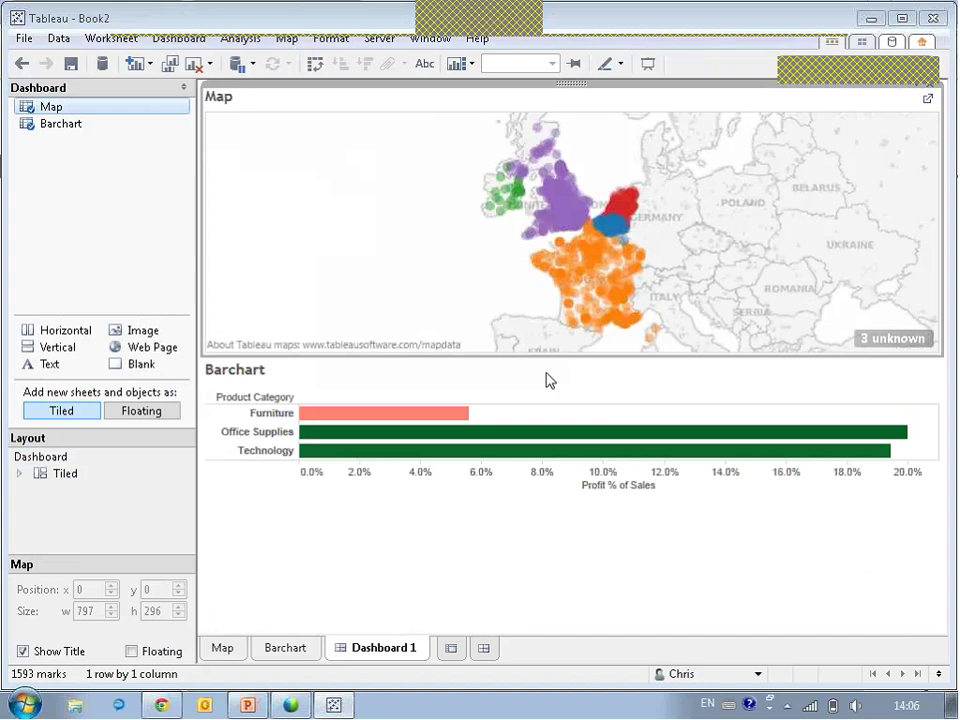
pyautogui.moveTo(508, 207)
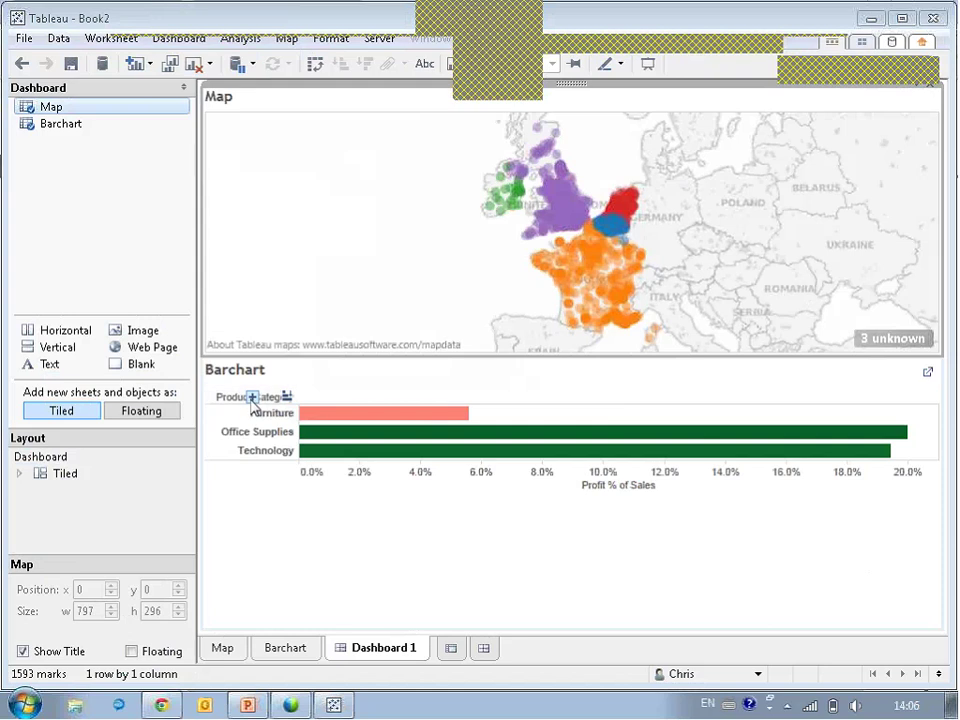
# Expand the Barchart to Product Sub-Category rows, then collapse back to the three categories.
pyautogui.click(253, 398)
pyautogui.click(253, 397)
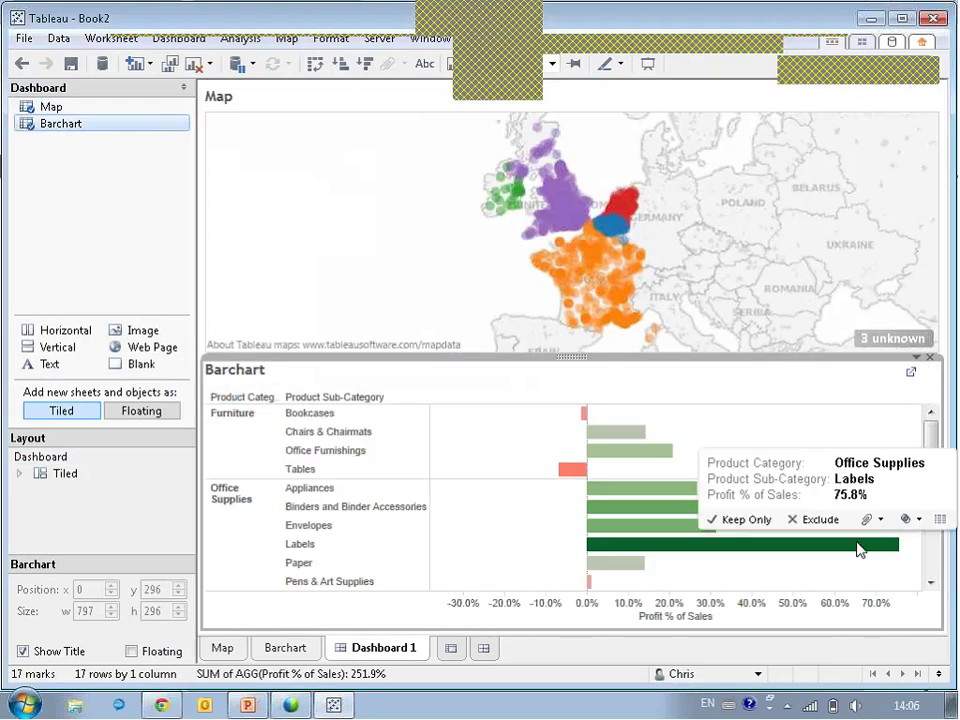
pyautogui.click(243, 397)
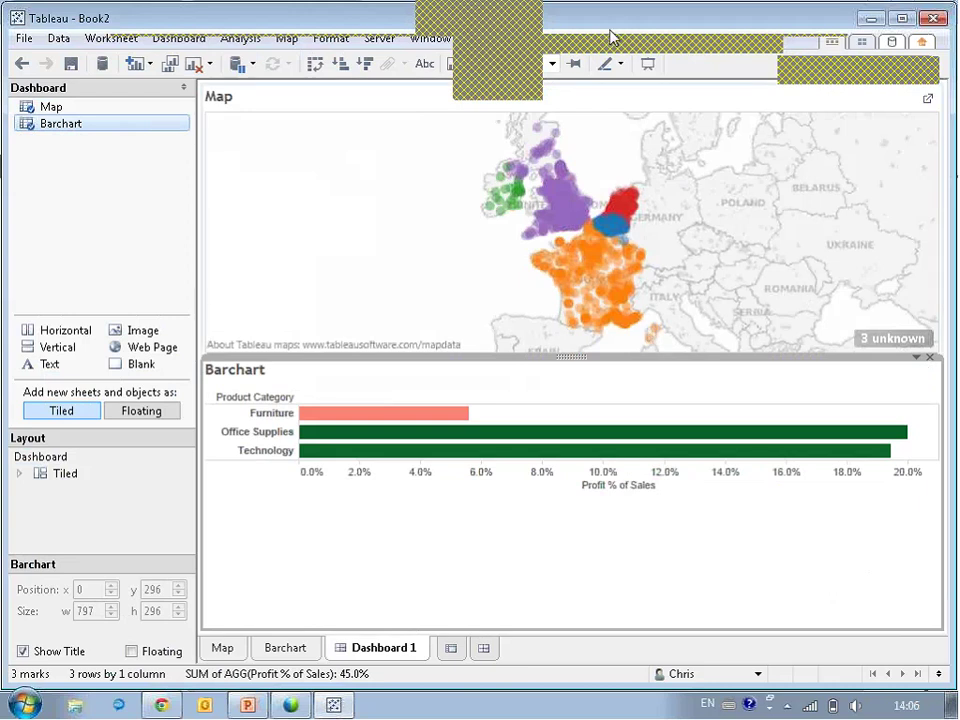
# Publish the workbook to project TCC 2014 under the name TCC Munich Example.
pyautogui.click(379, 38)
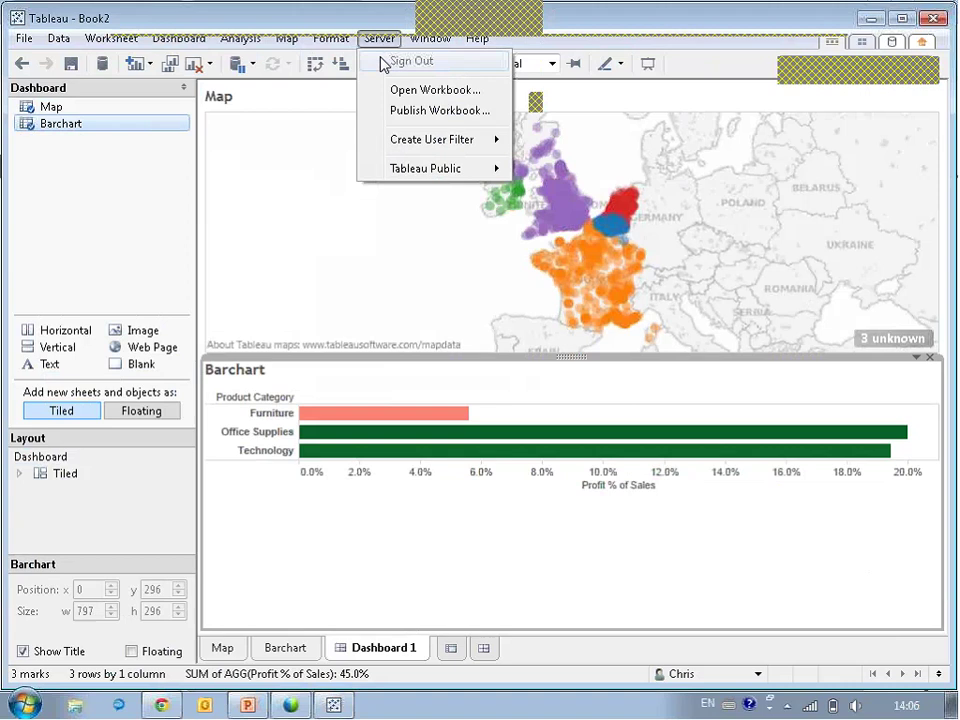
pyautogui.click(418, 113)
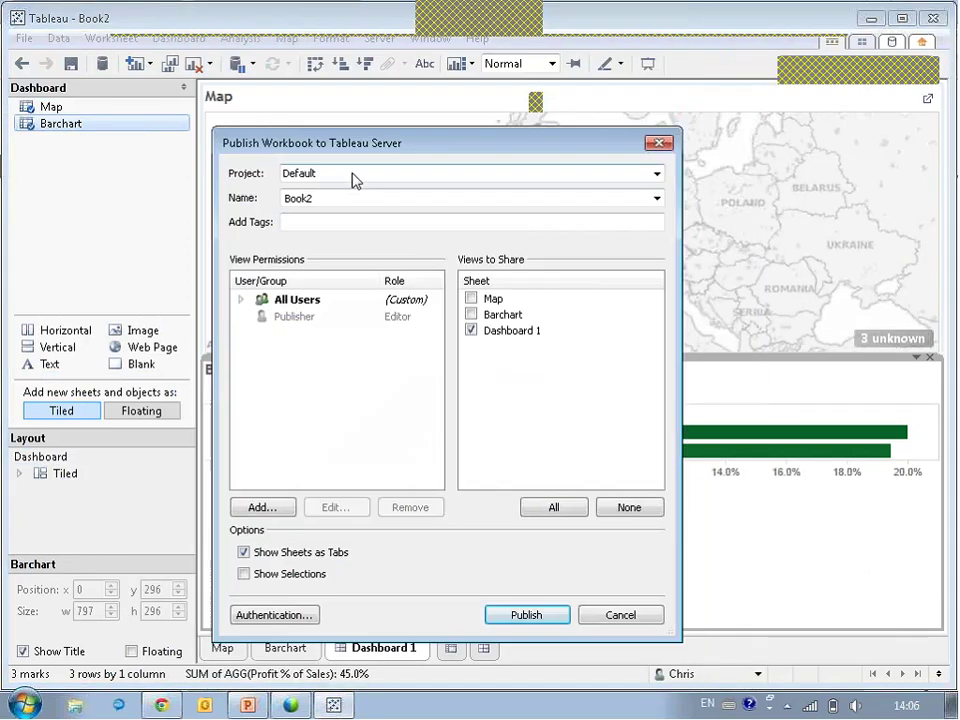
pyautogui.click(352, 178)
pyautogui.click(315, 350)
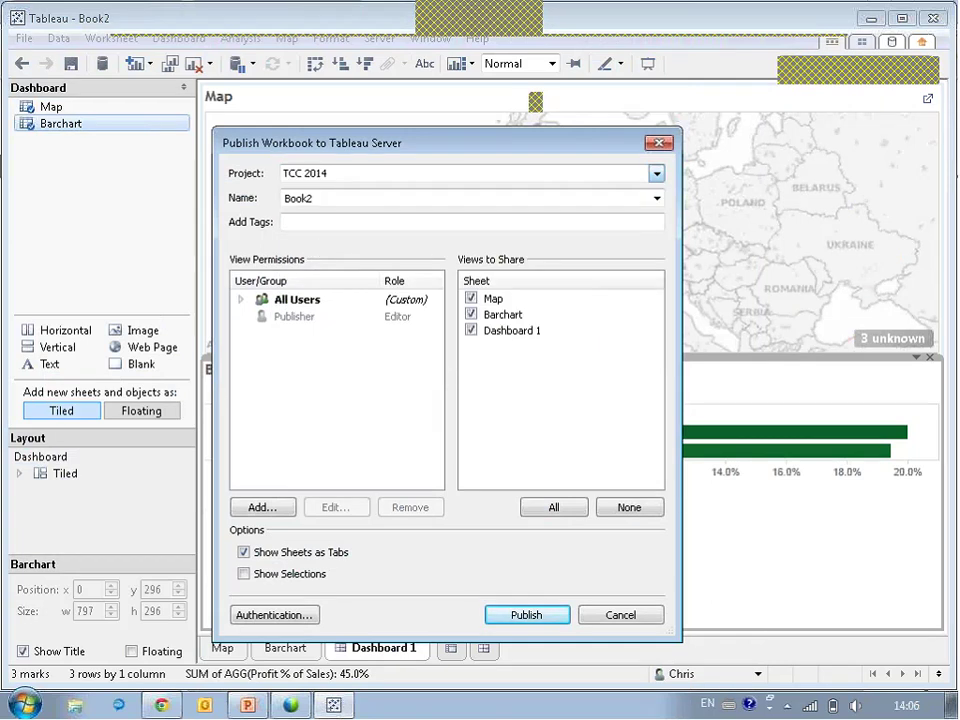
pyautogui.doubleClick(319, 197)
pyautogui.press('BackSpace')
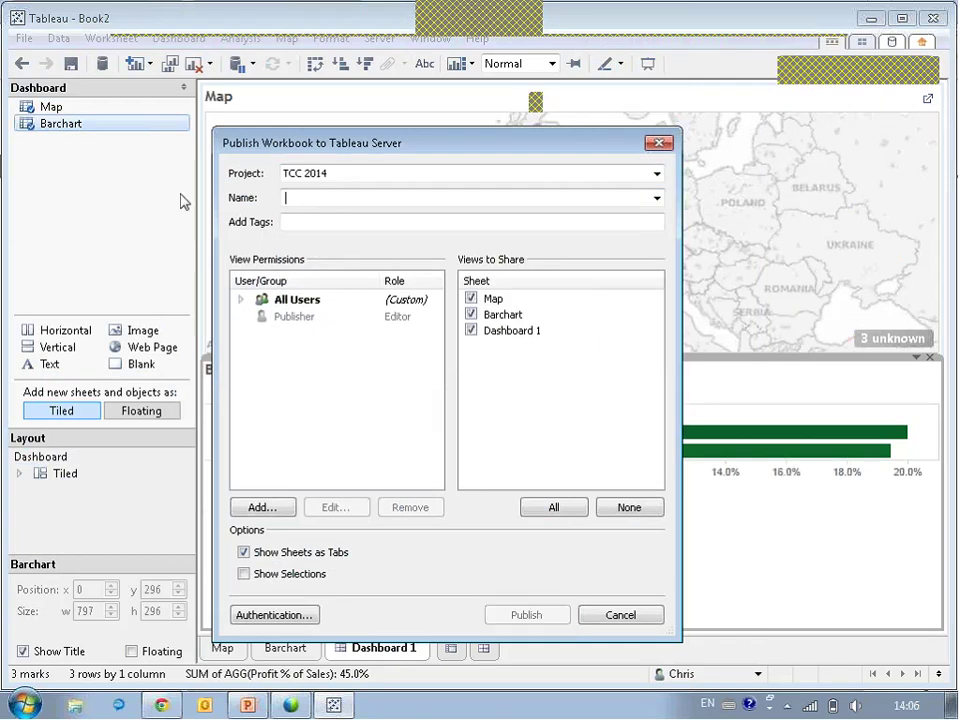
pyautogui.write('TCC')
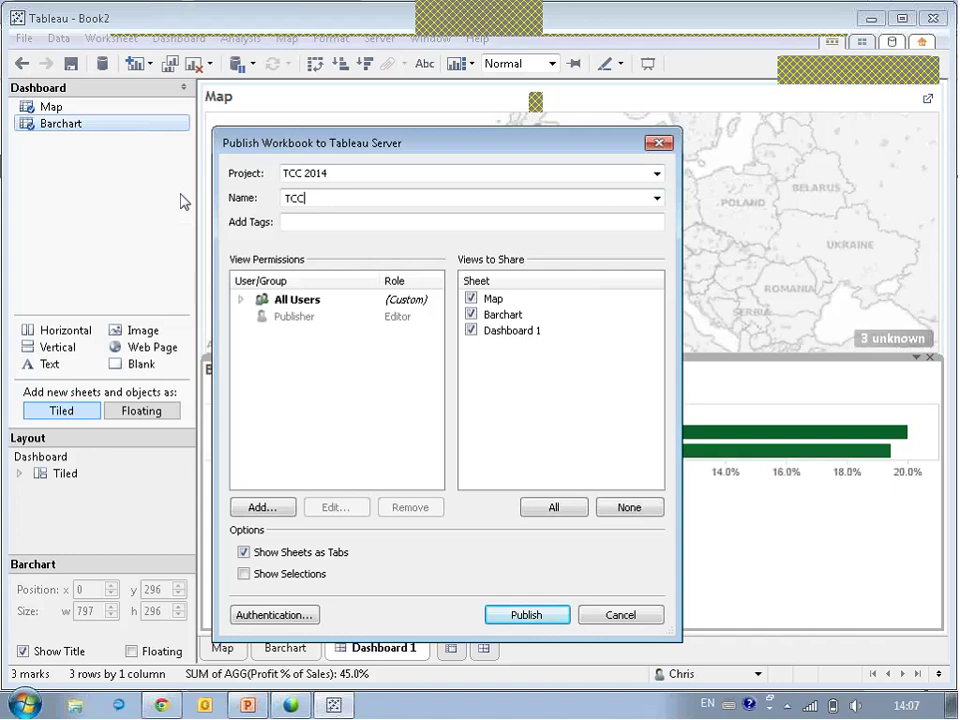
pyautogui.write(' Munich Example')
# Share only Dashboard 1, publish, and move the results window aside.
pyautogui.click(629, 507)
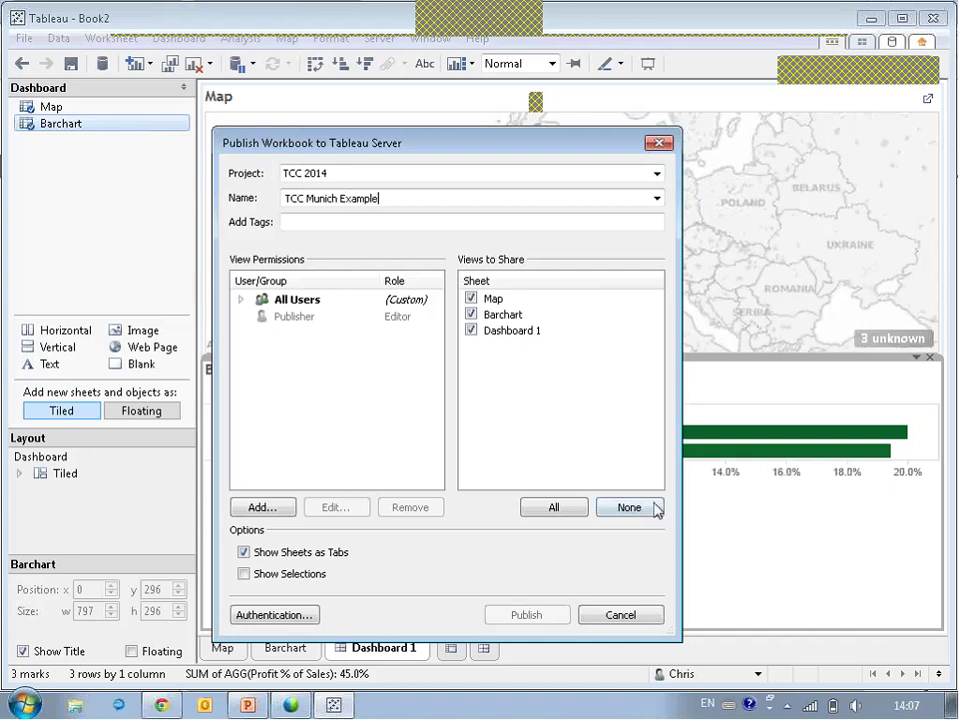
pyautogui.click(475, 337)
pyautogui.click(472, 331)
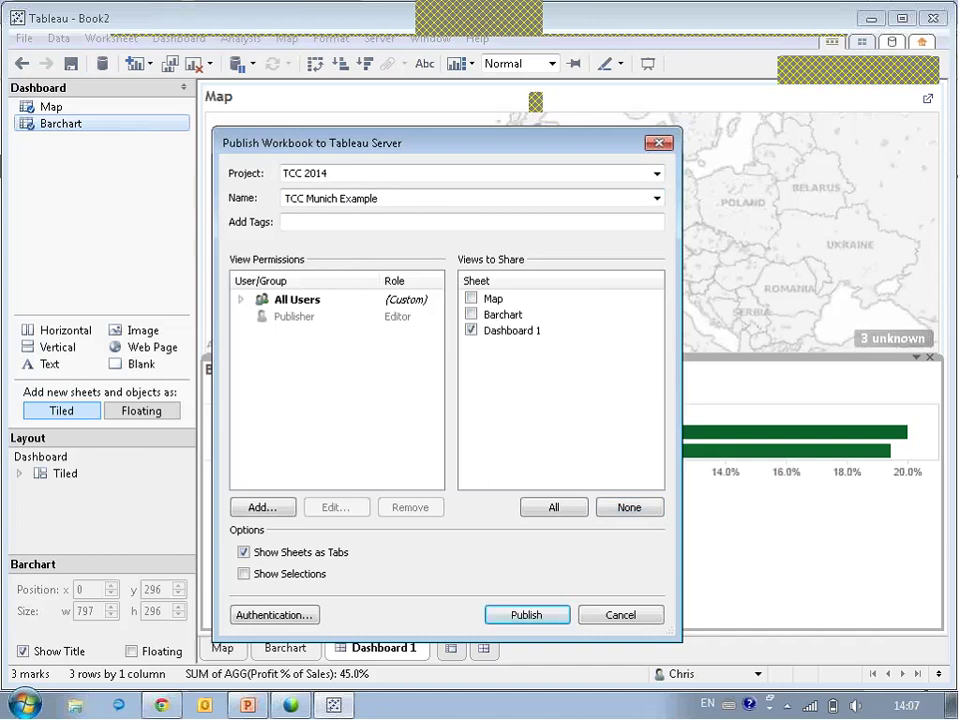
pyautogui.click(542, 620)
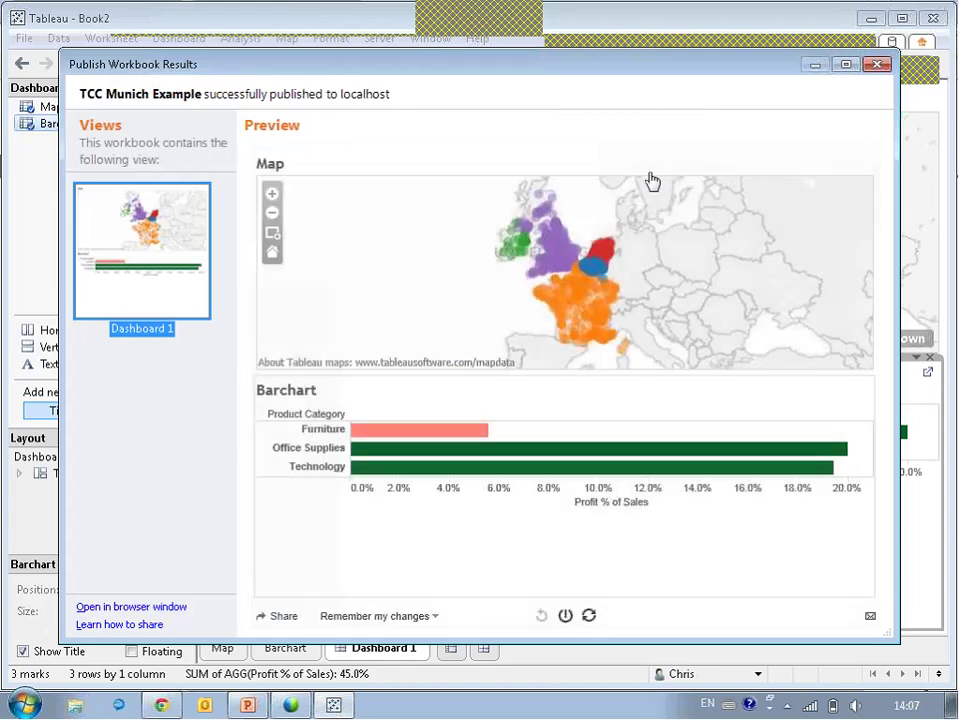
pyautogui.moveTo(390, 60); pyautogui.dragTo(294, 143)
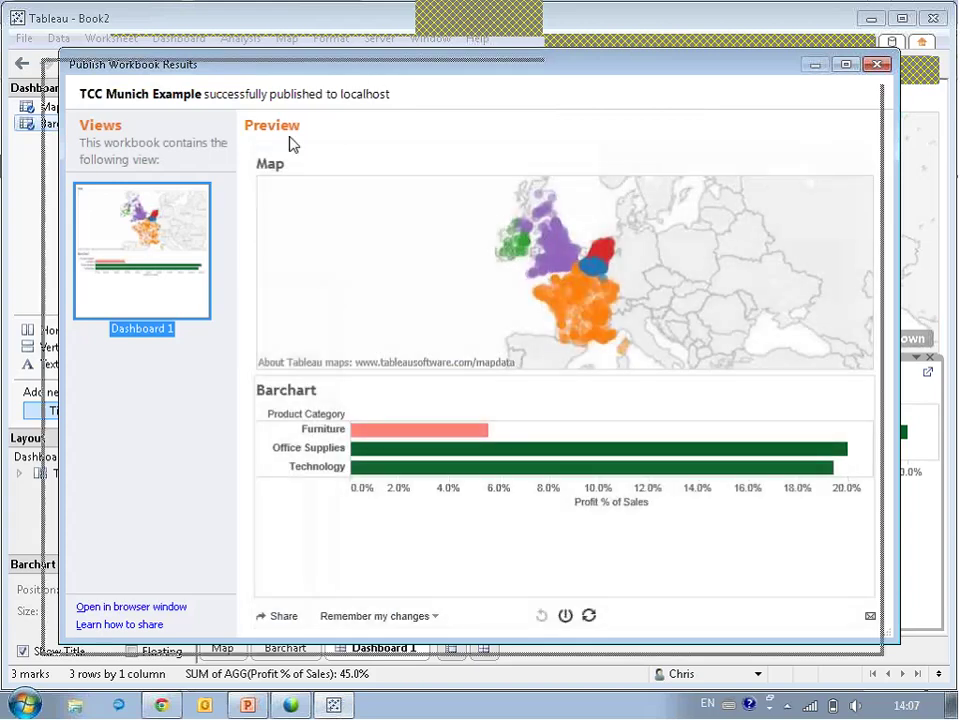
# Close the publish results and load the local Tableau Server at //localhost in Chrome.
pyautogui.click(783, 148)
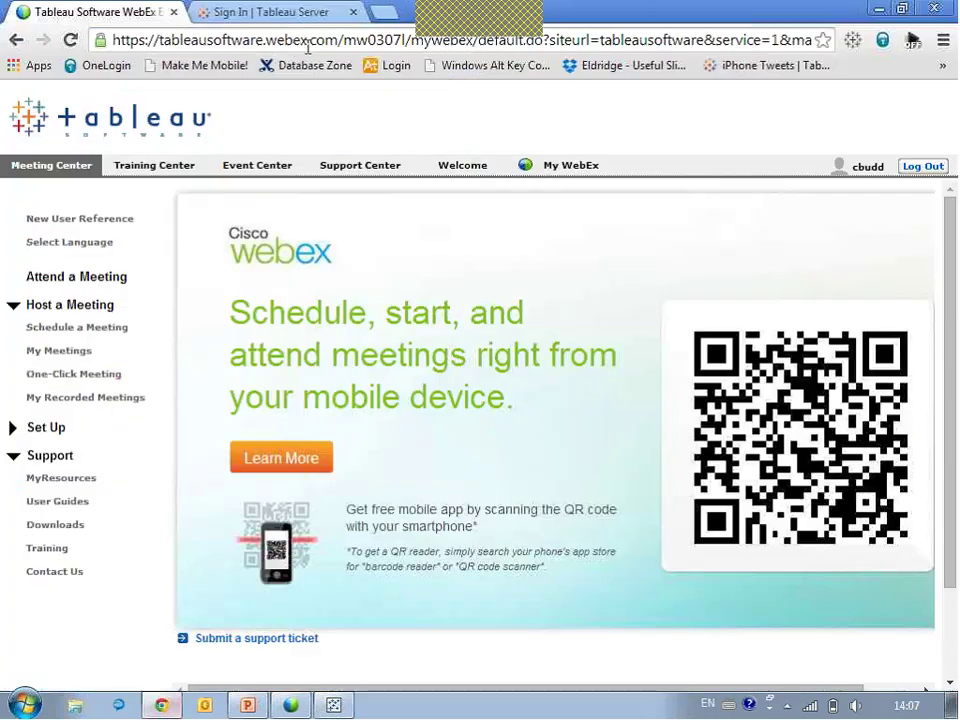
pyautogui.hotkey('alt', 'Tab')
pyautogui.click(296, 42)
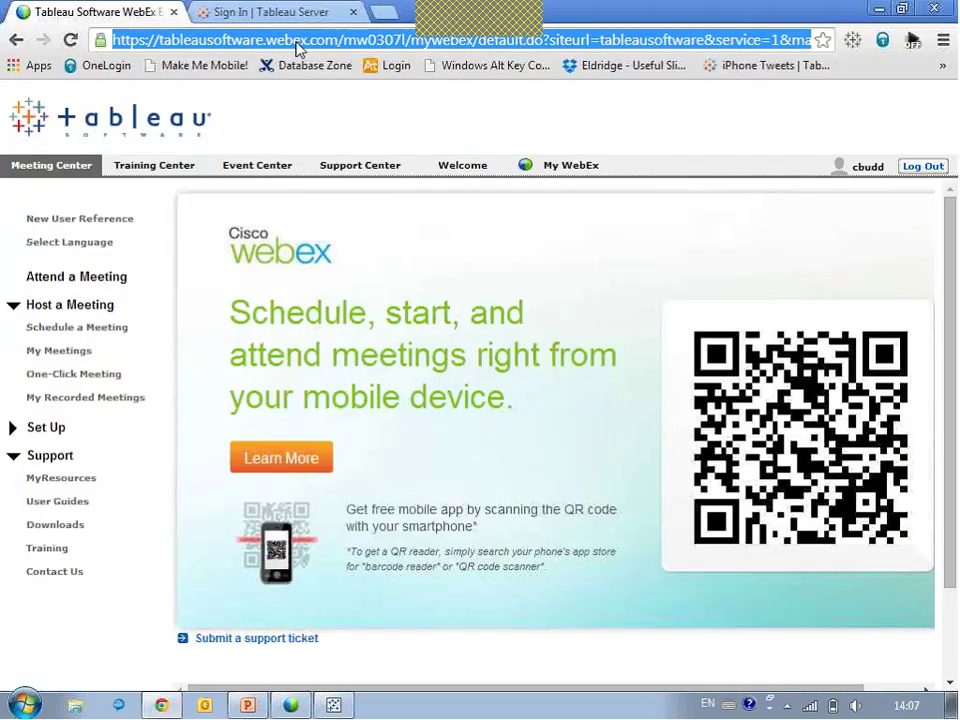
pyautogui.write('//localhost')
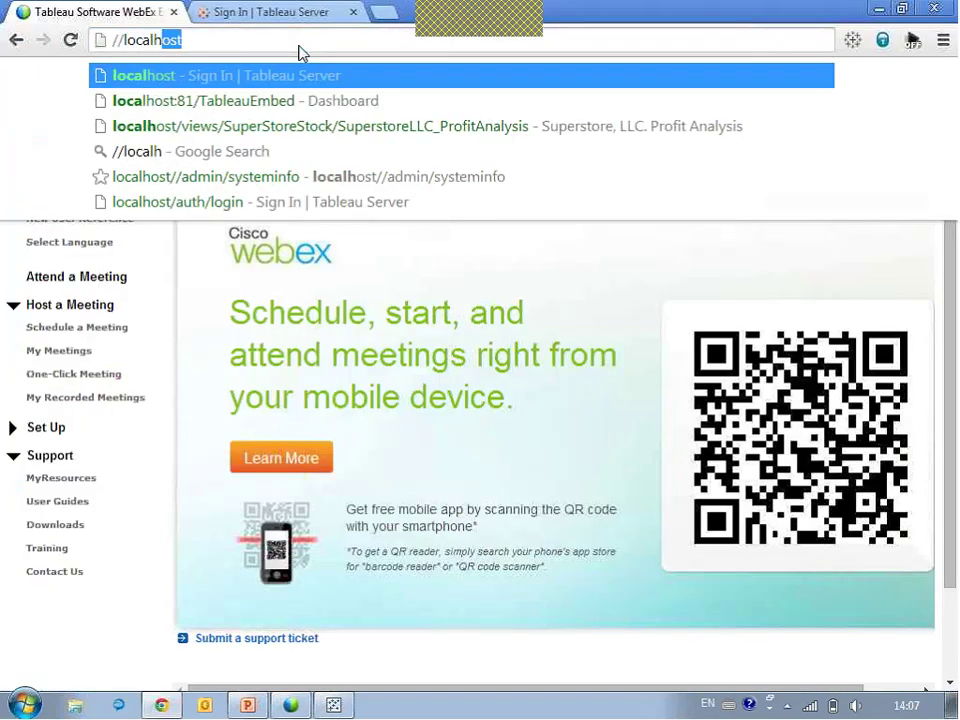
pyautogui.press('Return')
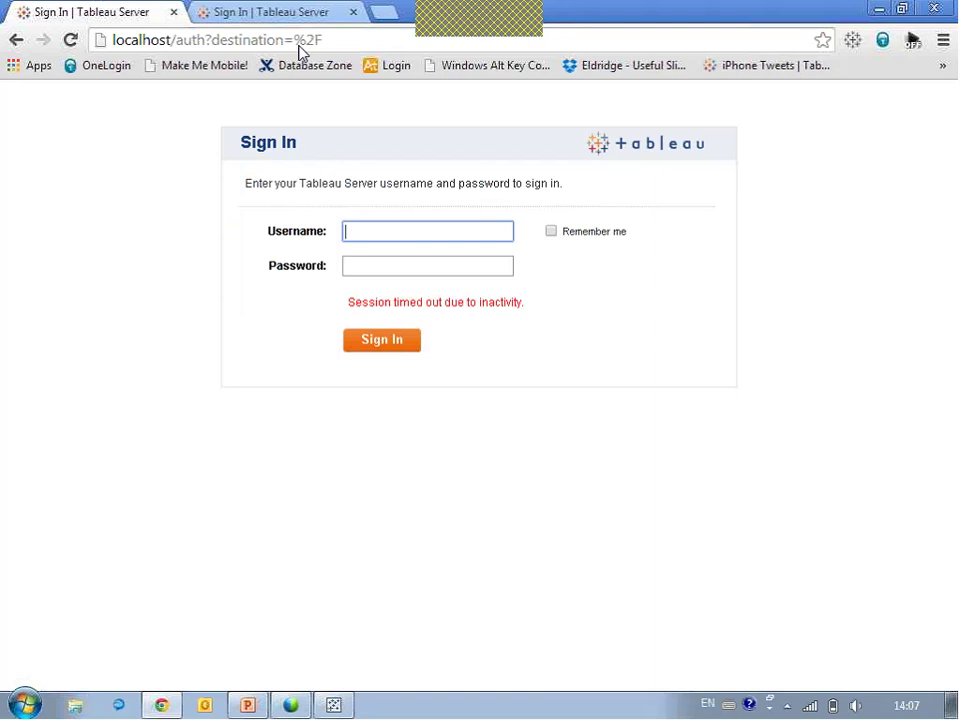
# Sign in as the test user on the Internal Visualizations site and open the TCC Munich Example workbook.
pyautogui.write('Erin')
pyautogui.press('Tab')
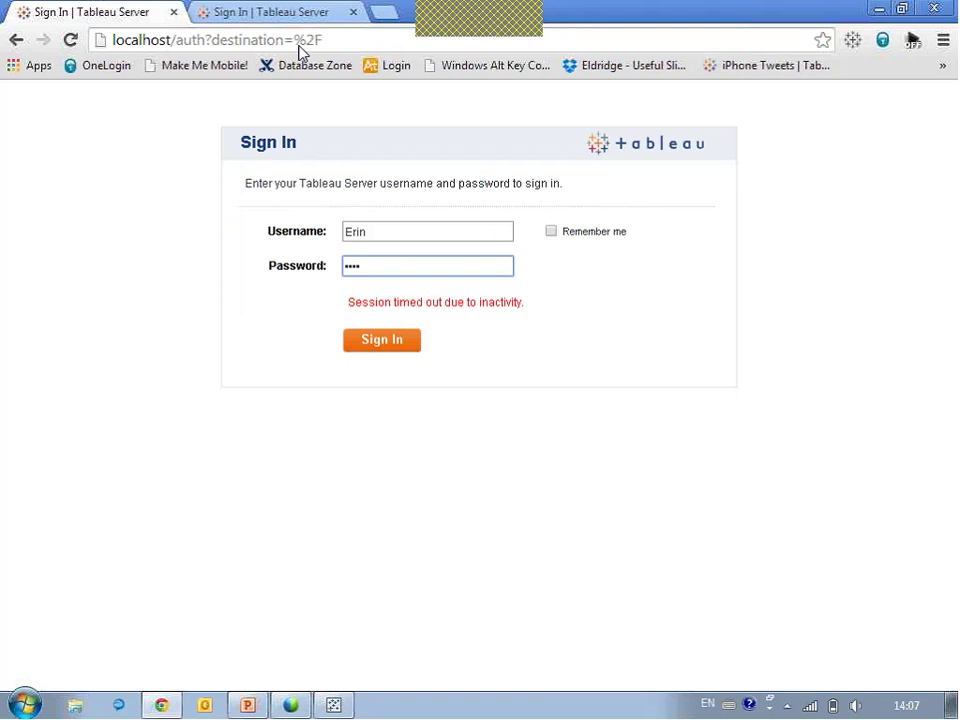
pyautogui.click(386, 341)
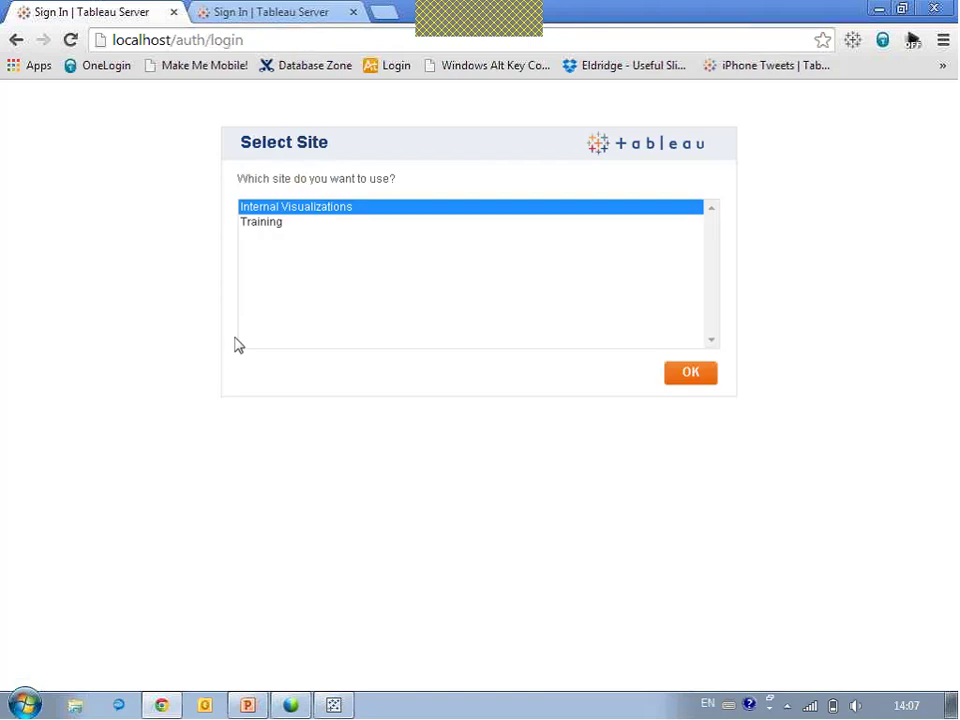
pyautogui.click(675, 385)
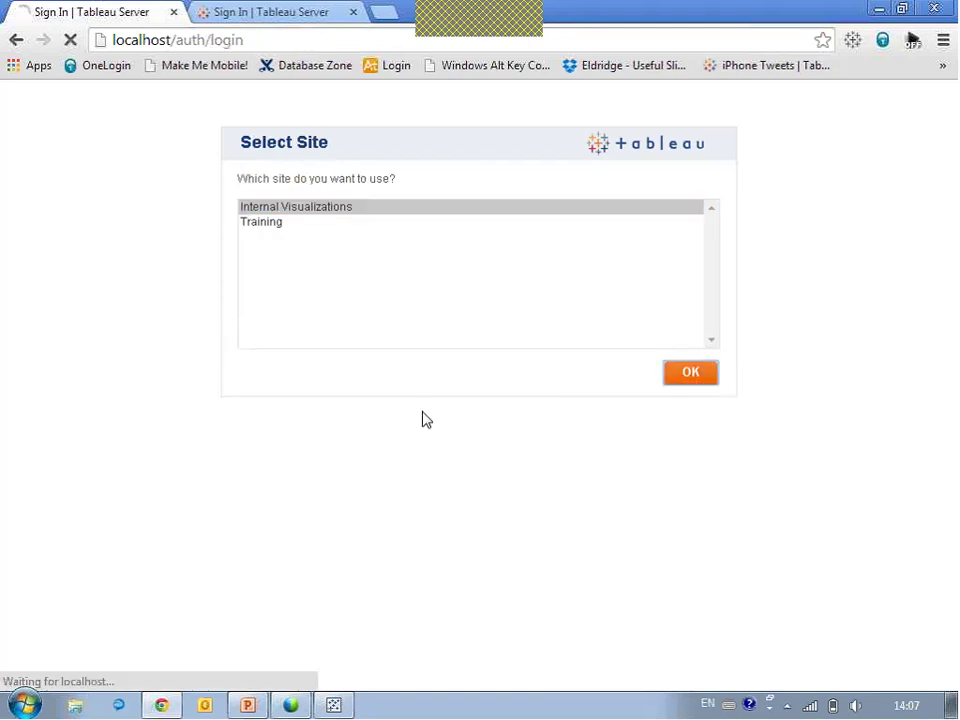
pyautogui.moveTo(550, 290)
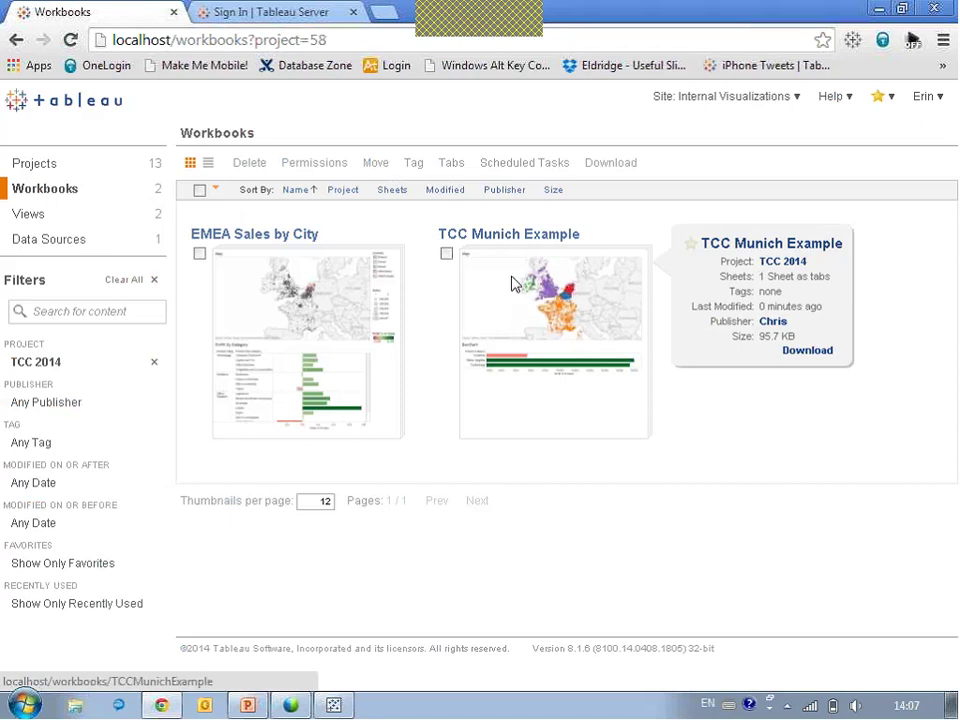
pyautogui.click(511, 284)
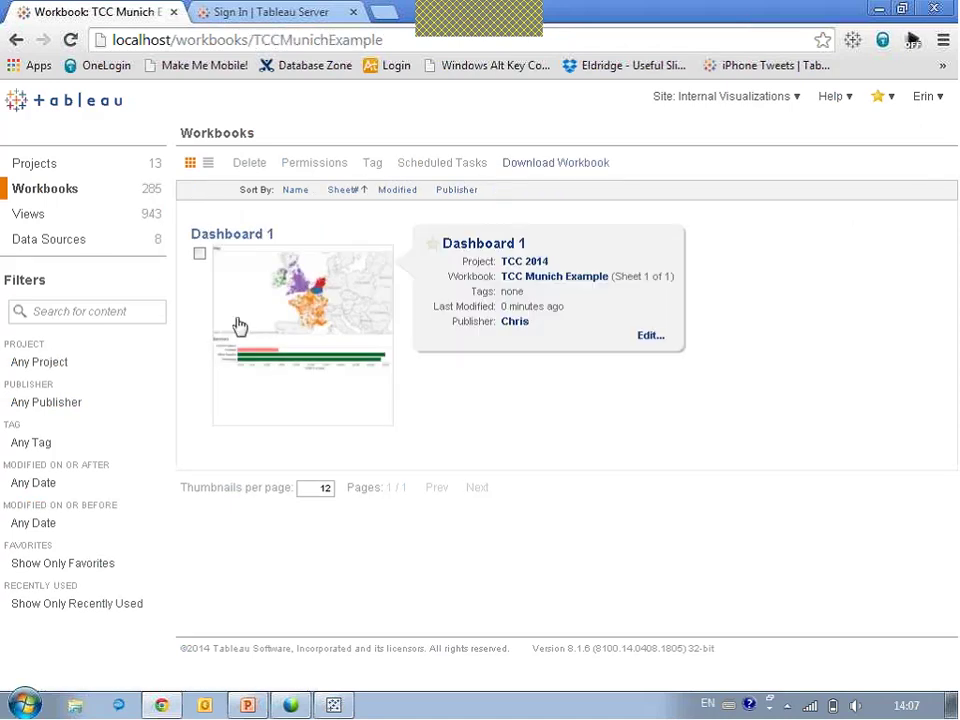
# Open the Dashboard 1 view to see the country map above the Profit % of Sales bar chart.
pyautogui.click(242, 324)
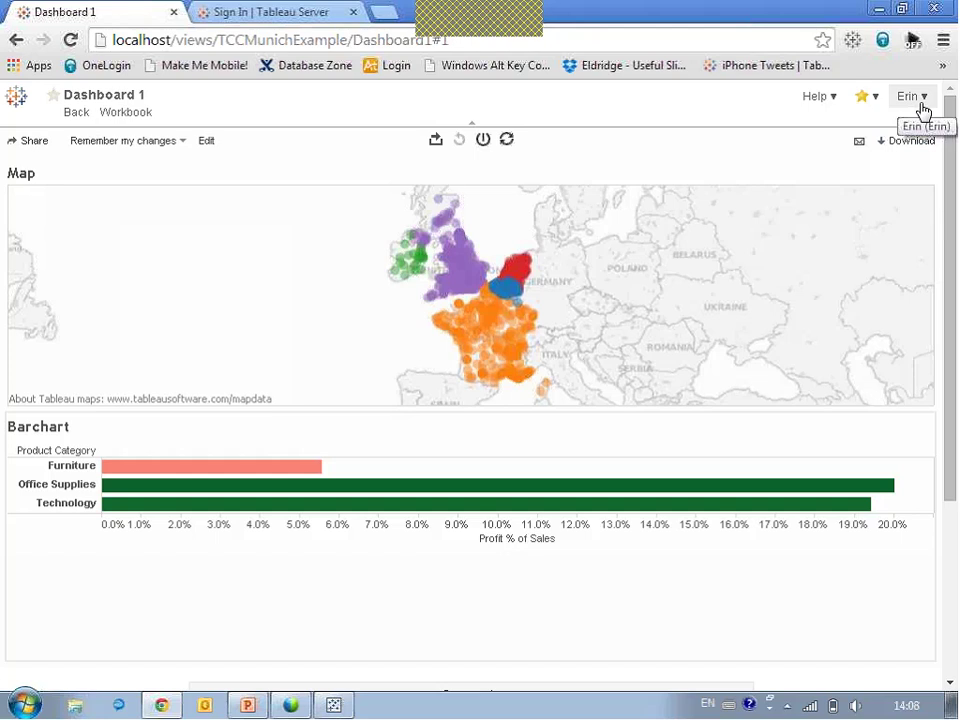
# Sign out of Tableau Server and sign back in as the second user.
pyautogui.click(916, 99)
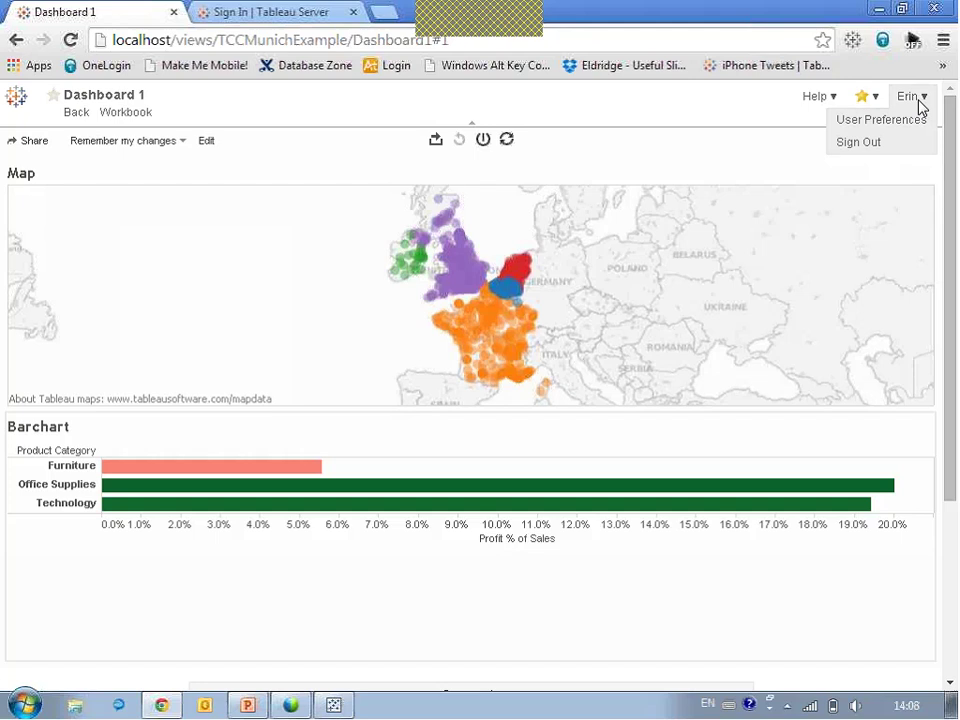
pyautogui.click(883, 152)
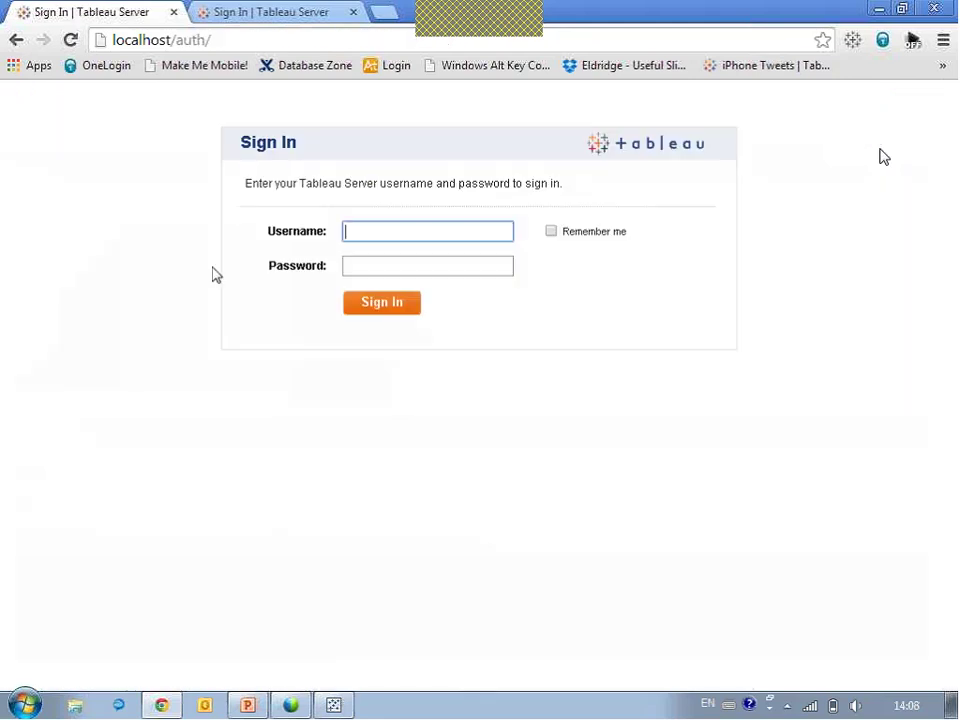
pyautogui.write('Pat')
pyautogui.press('Tab')
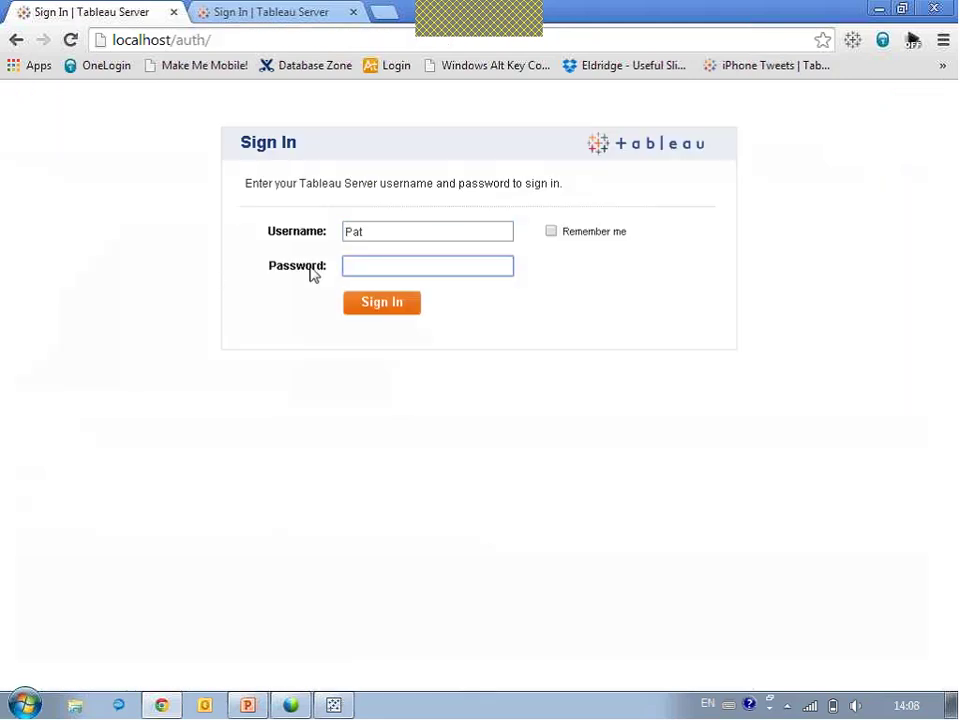
pyautogui.write('***')
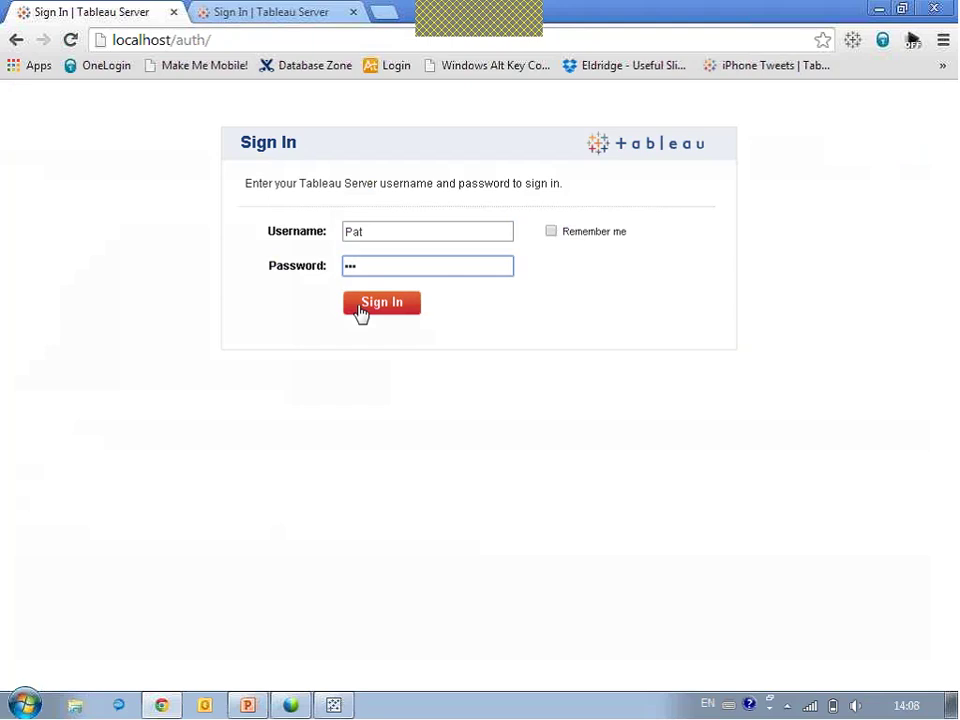
pyautogui.write('************')
pyautogui.click(373, 308)
# Close Tableau Desktop, discarding the unsaved workbook changes.
pyautogui.rightClick(334, 705)
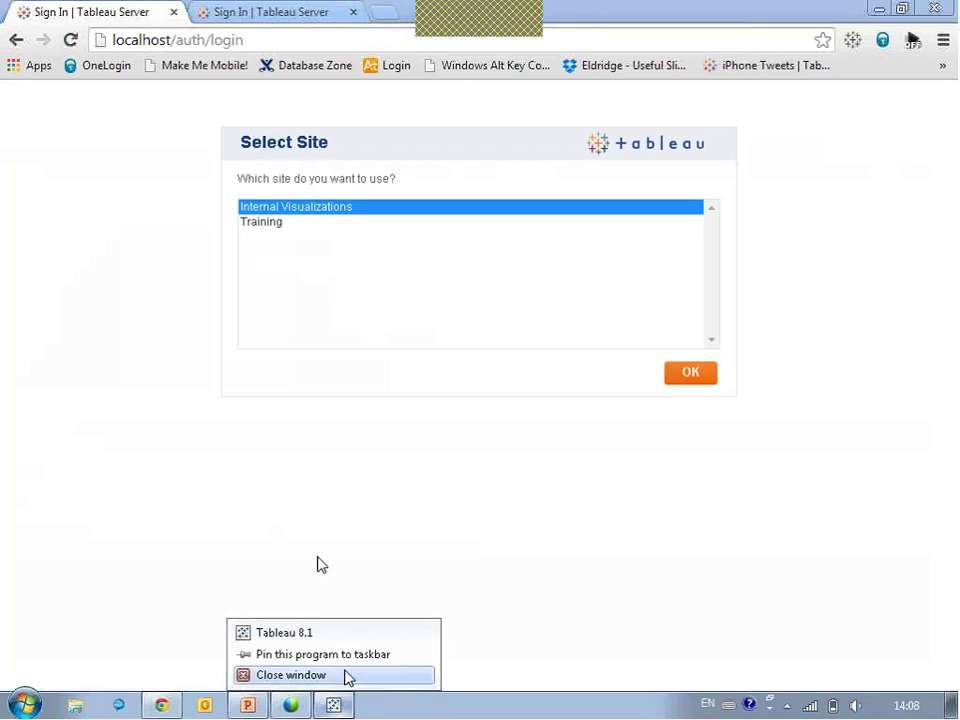
pyautogui.click(306, 675)
pyautogui.click(530, 401)
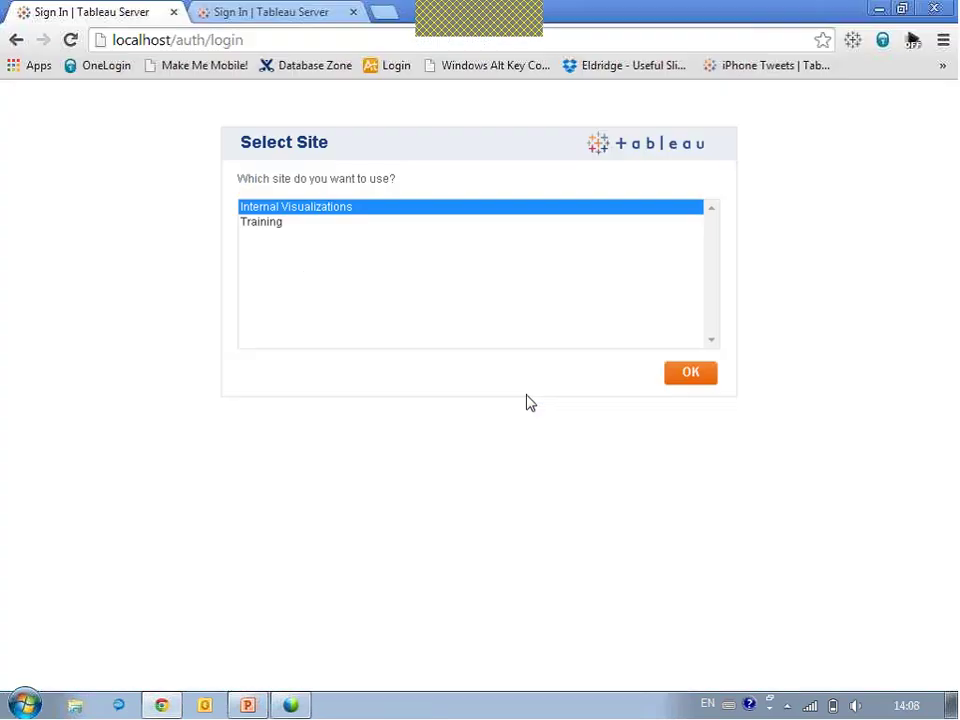
# Download the SuperStore Orders data source from Internal Visualizations and open it in Tableau Desktop.
pyautogui.click(686, 374)
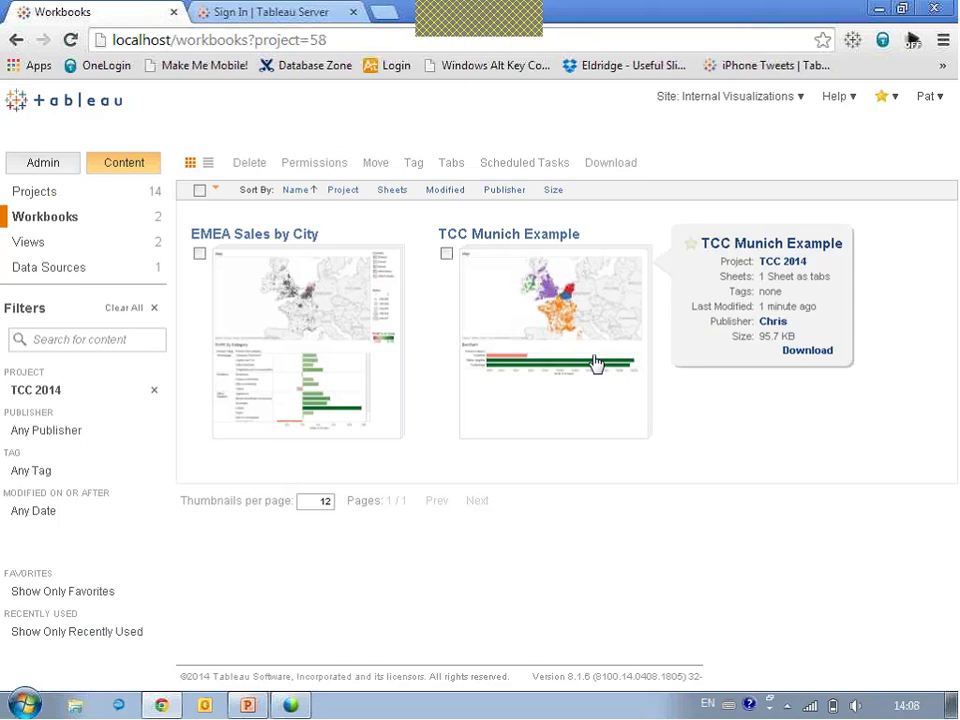
pyautogui.click(50, 277)
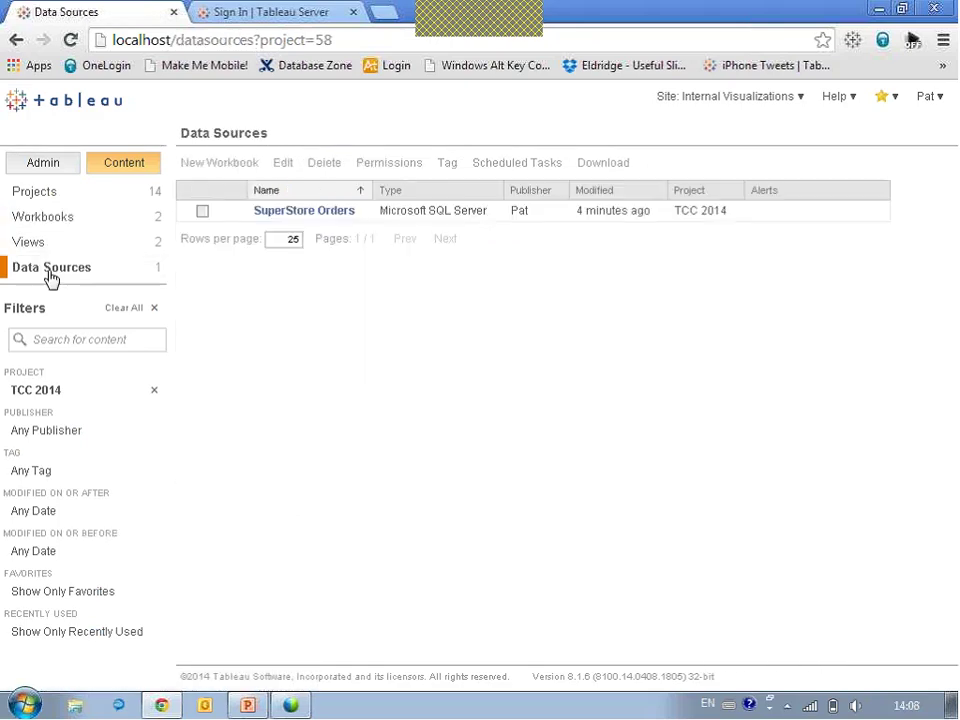
pyautogui.click(202, 211)
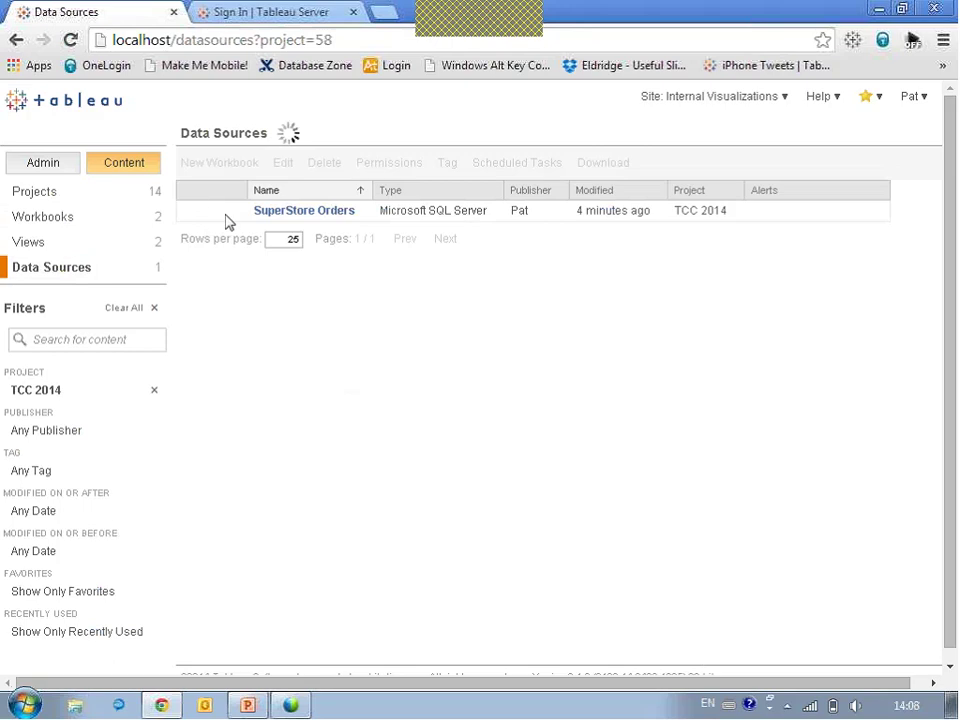
pyautogui.click(600, 165)
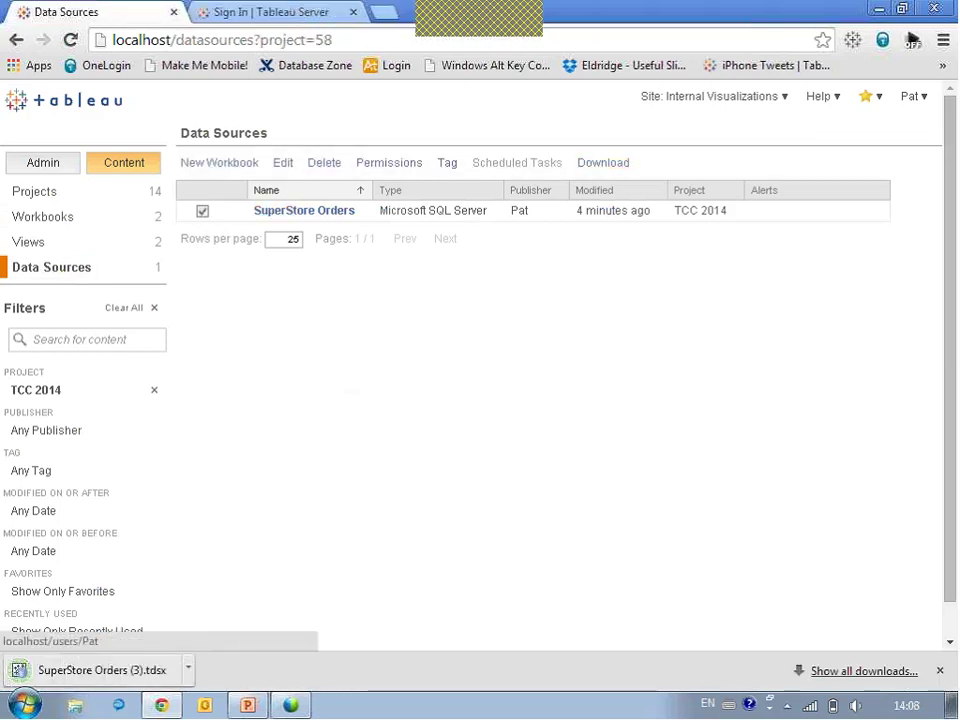
pyautogui.click(100, 670)
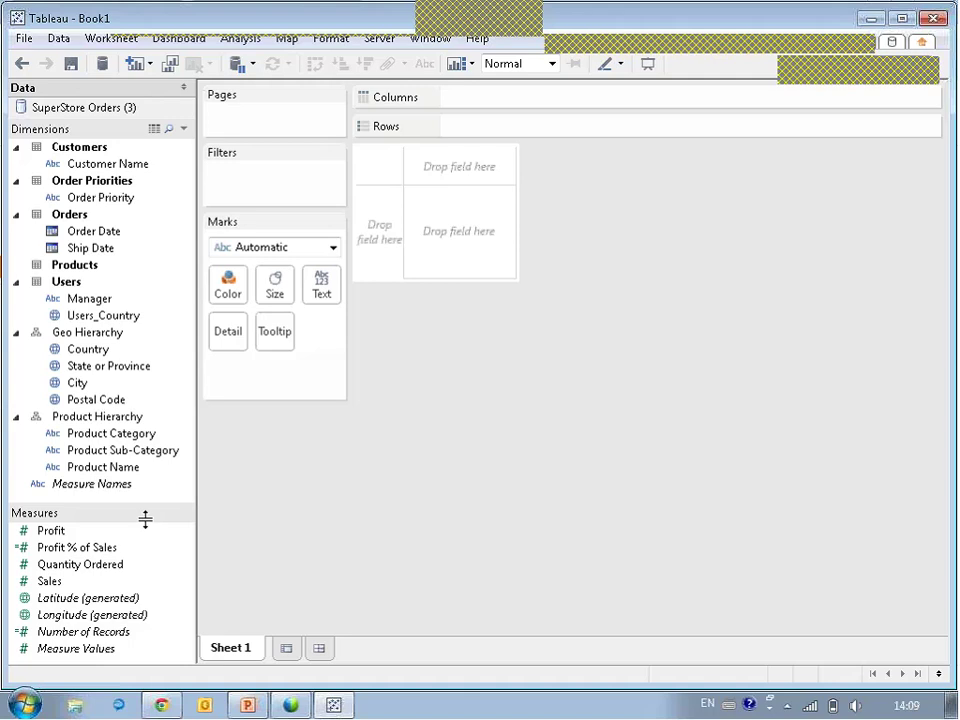
# Edit the Profit % of Sales calculated field to view its sum([Profit]) / sum([Sales]) formula.
pyautogui.rightClick(86, 550)
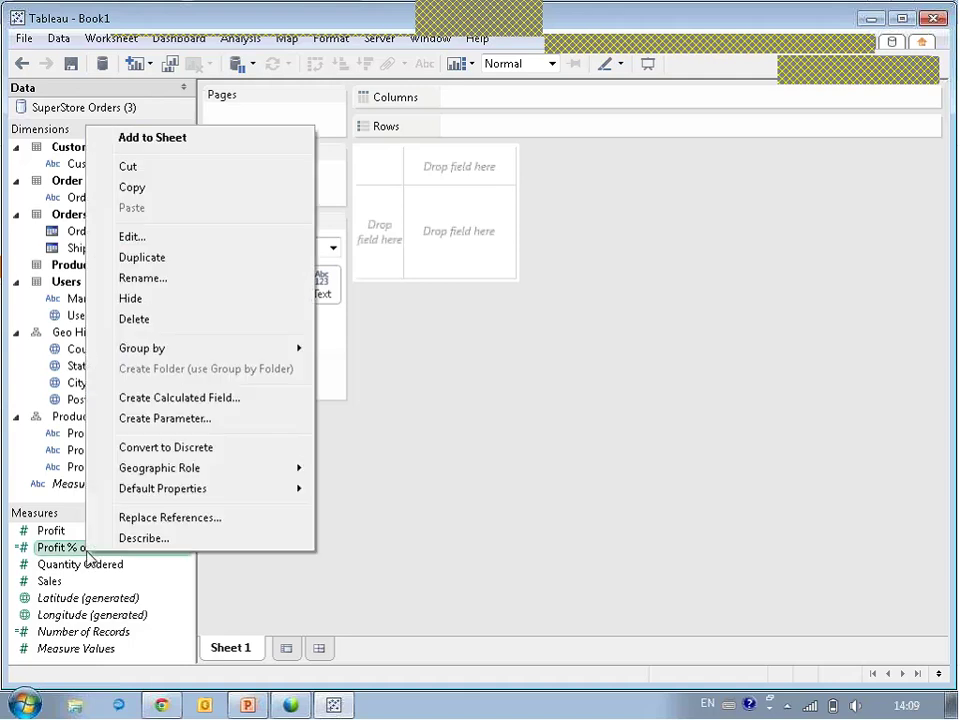
pyautogui.click(156, 240)
# Append + 50 to the Profit % of Sales formula and save the calculation.
pyautogui.click(382, 193)
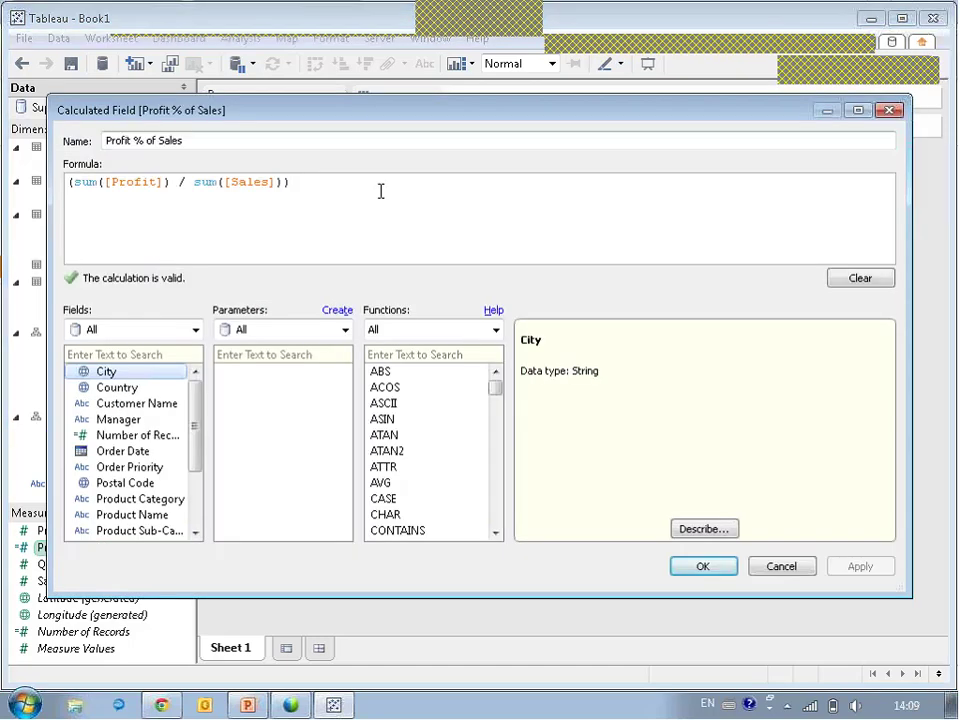
pyautogui.write('+ 50')
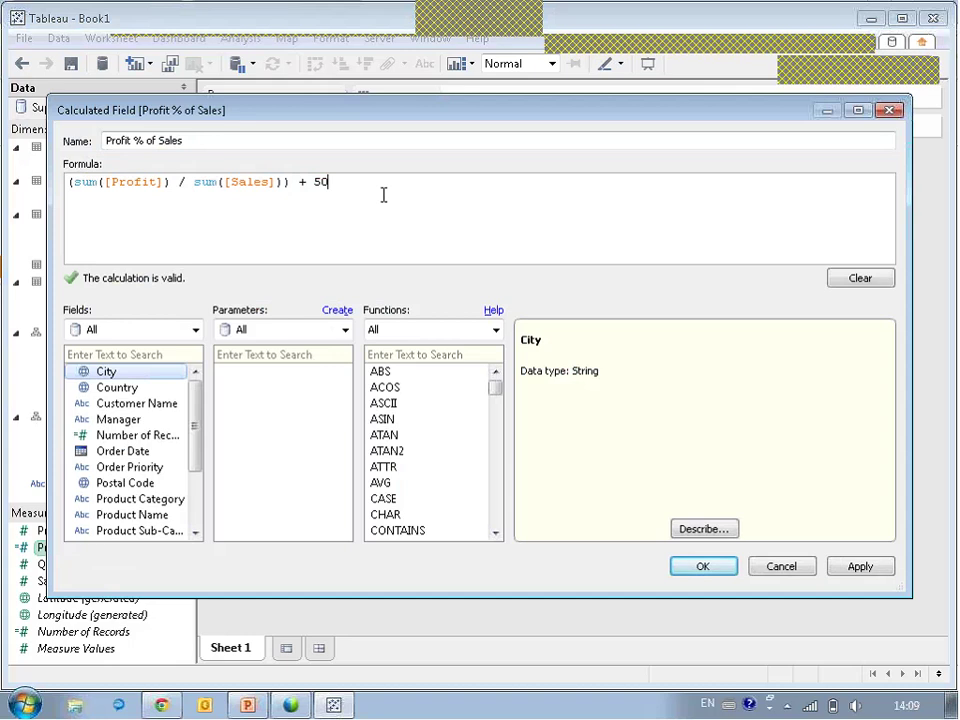
pyautogui.click(722, 569)
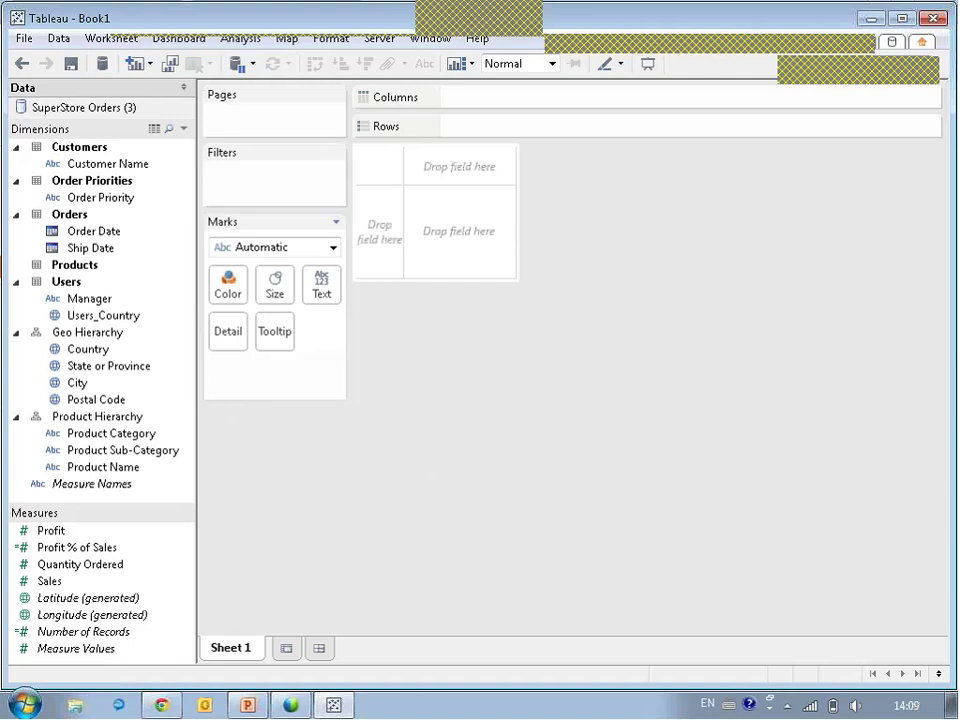
# Put Country and Manager on Rows, then move Manager ahead of Country.
pyautogui.moveTo(68, 357); pyautogui.dragTo(378, 257)
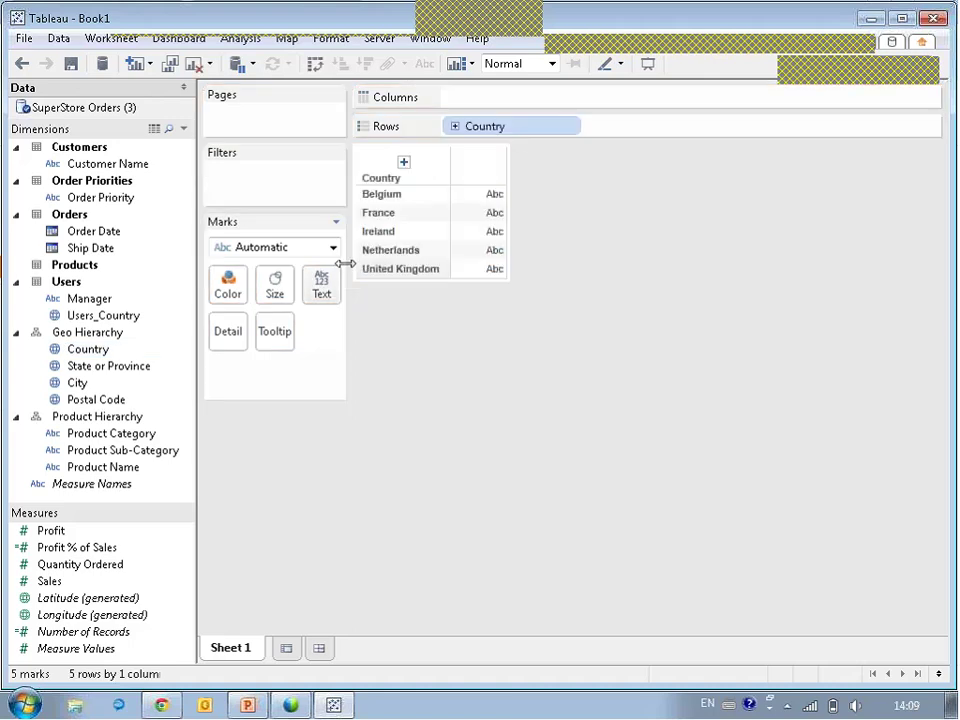
pyautogui.moveTo(90, 299); pyautogui.dragTo(439, 242)
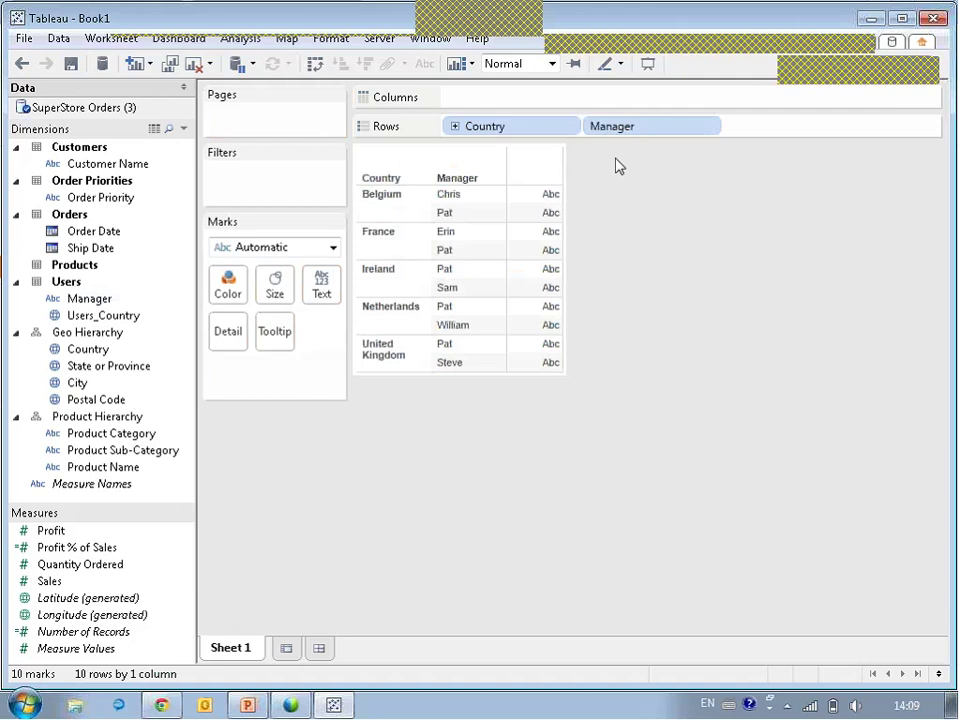
pyautogui.moveTo(615, 126); pyautogui.dragTo(478, 124)
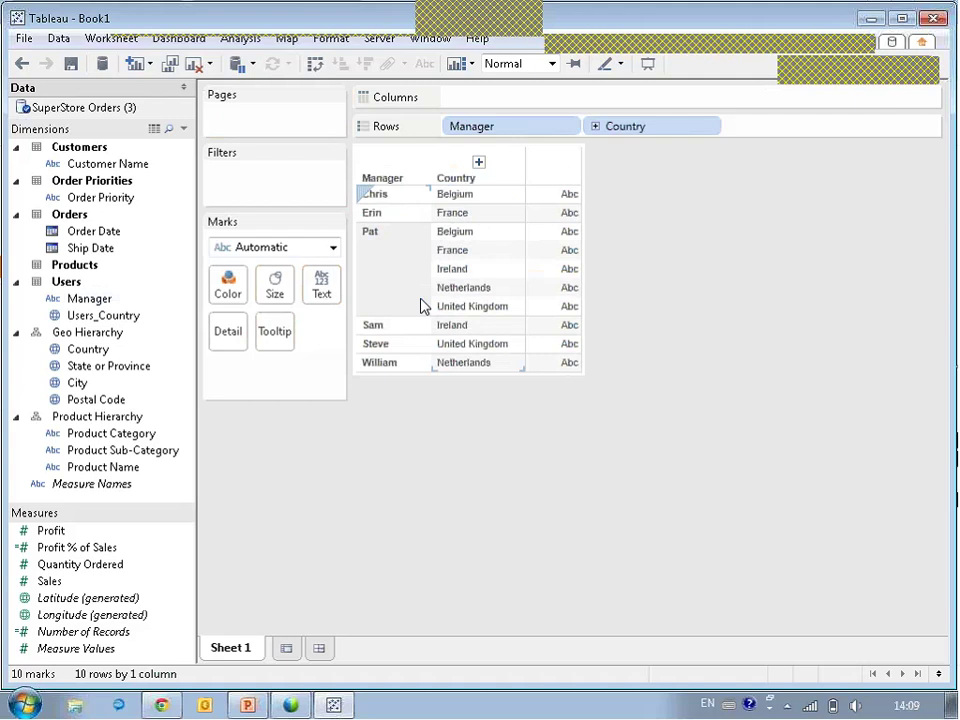
# Create a calculated field from Manager named Security Filter, starting the formula [Manager] =.
pyautogui.rightClick(104, 301)
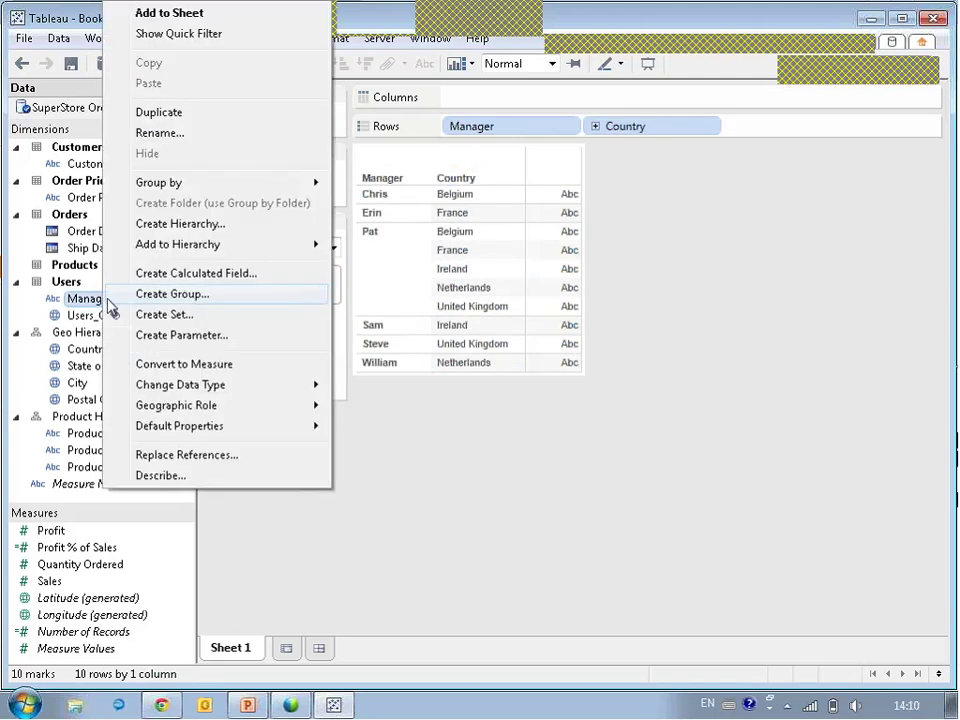
pyautogui.click(118, 273)
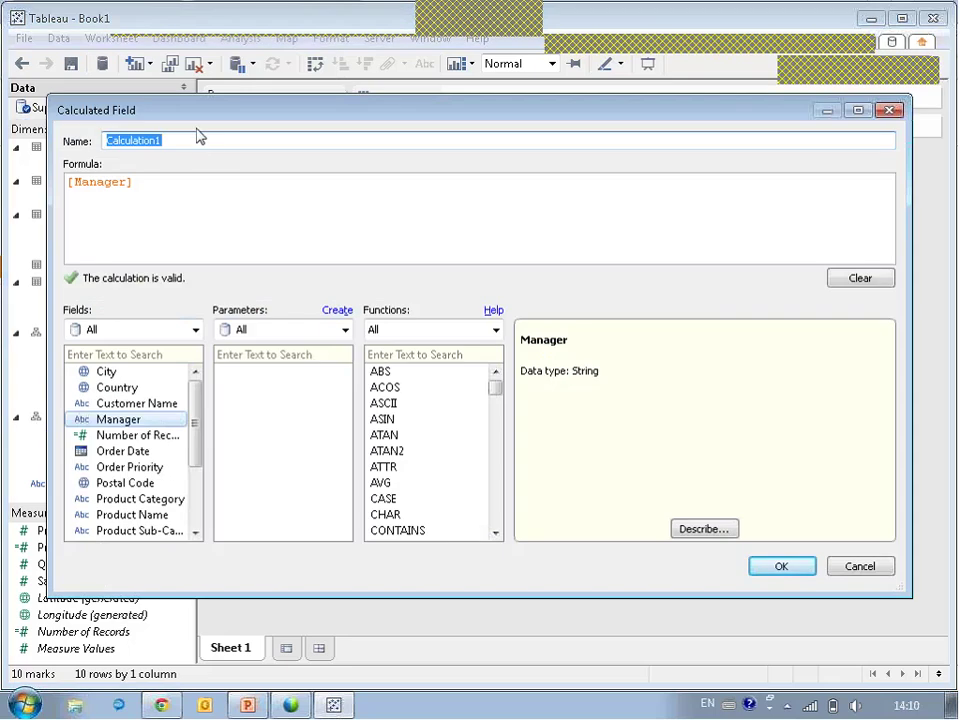
pyautogui.write('Securi')
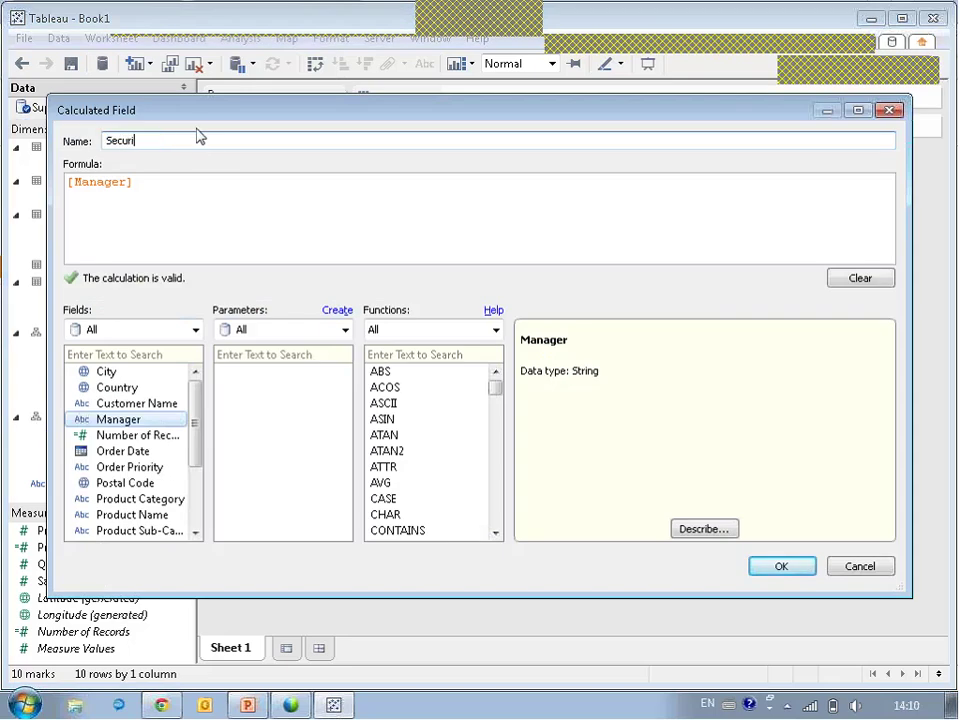
pyautogui.write('ty Filter')
pyautogui.click(176, 182)
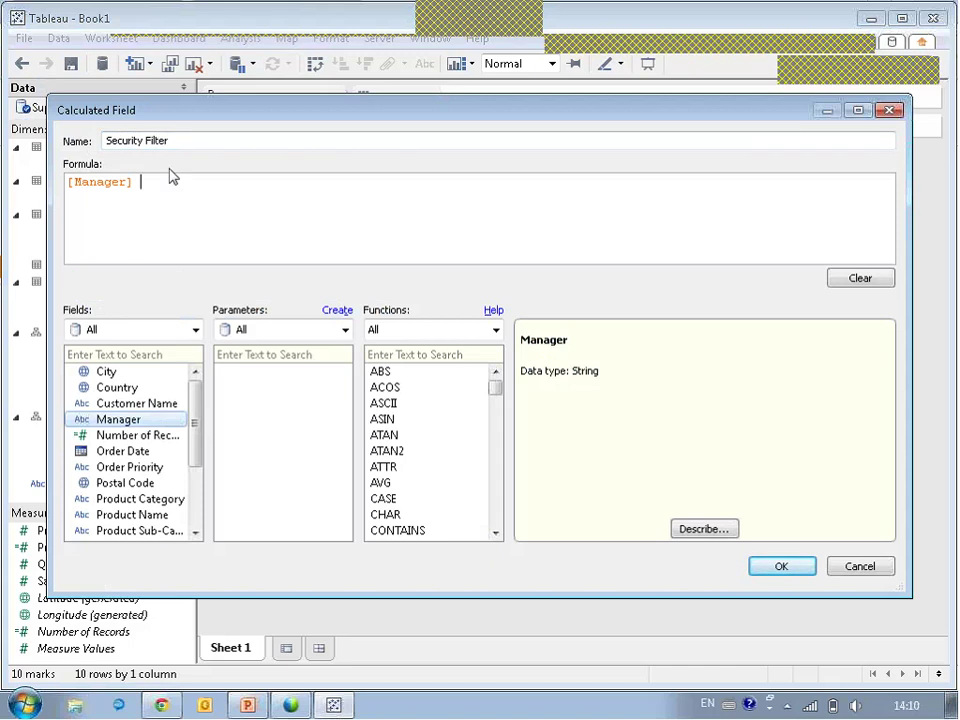
pyautogui.write('=')
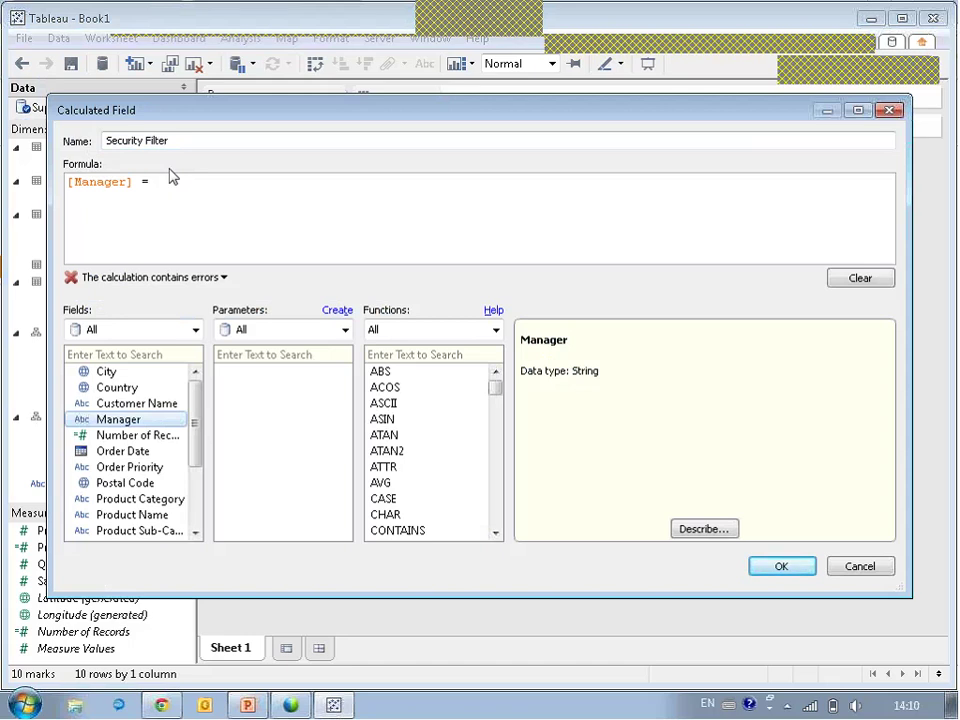
# Complete the formula with USERNAME() from the User functions and save the calculation.
pyautogui.click(494, 331)
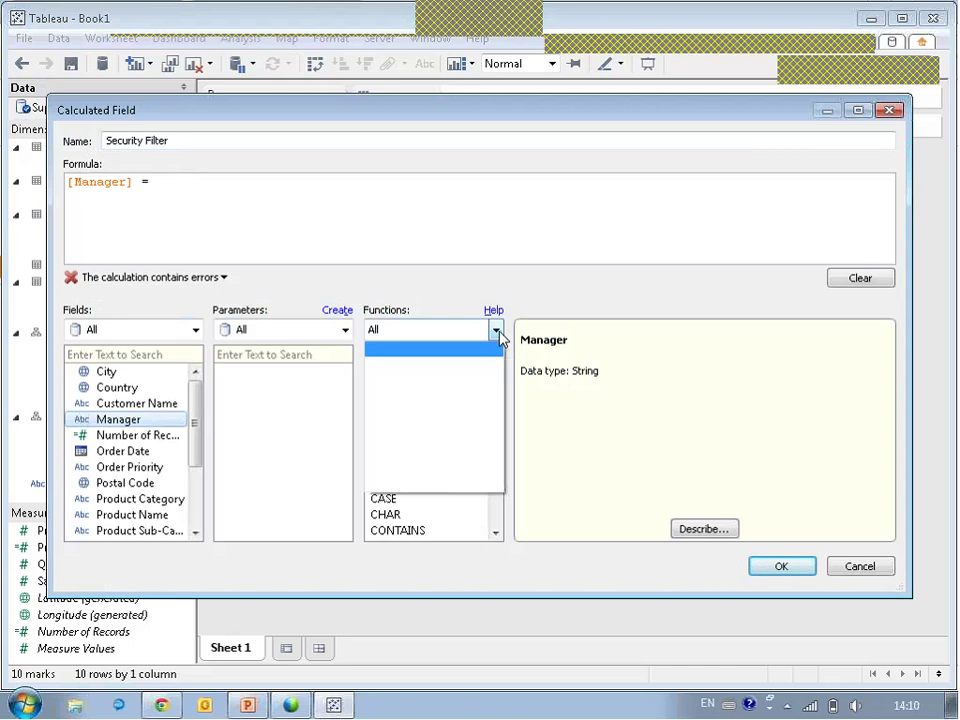
pyautogui.click(376, 469)
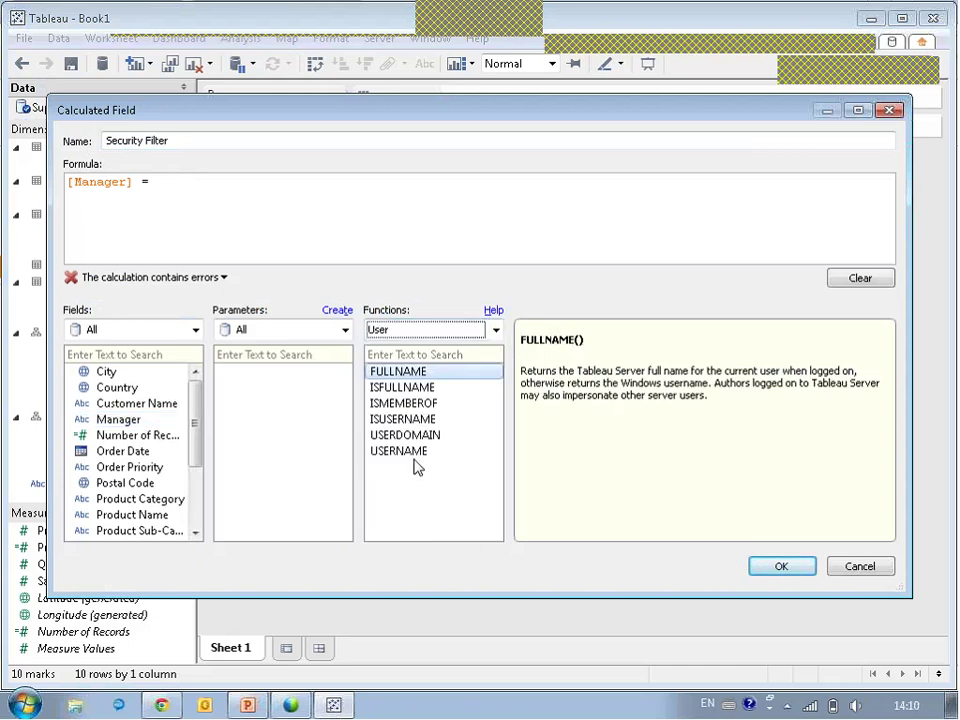
pyautogui.click(418, 457)
pyautogui.moveTo(418, 457); pyautogui.dragTo(300, 196)
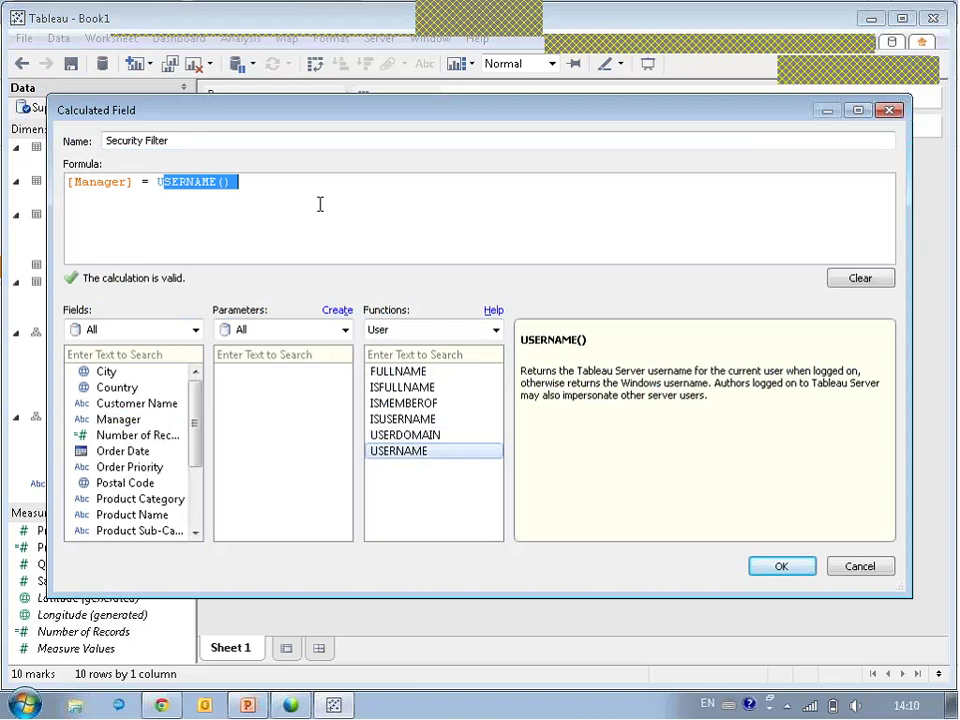
pyautogui.click(283, 204)
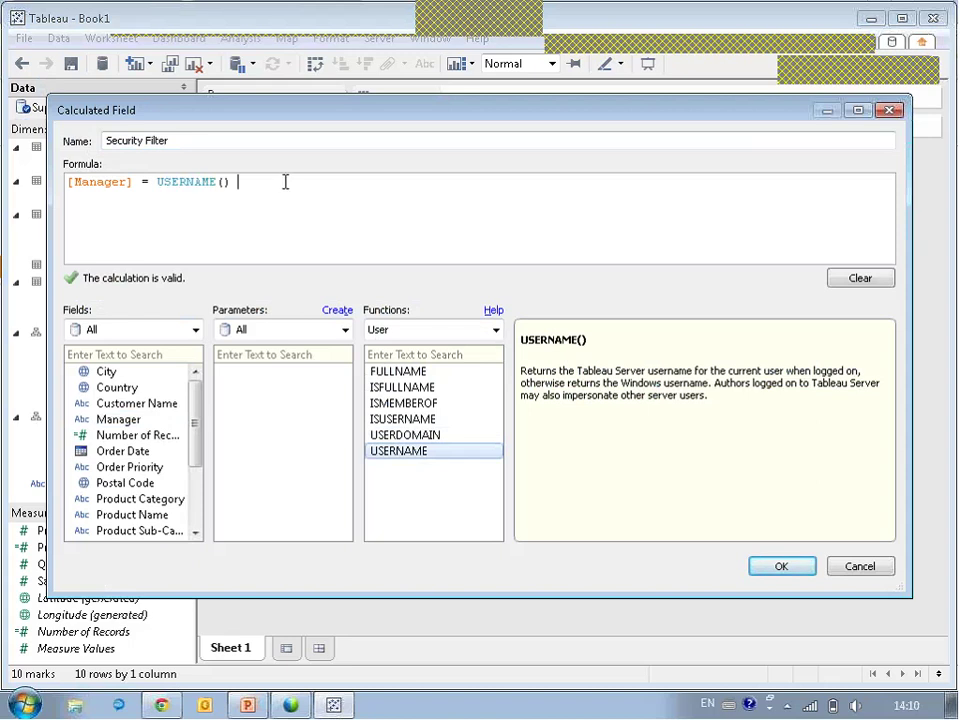
pyautogui.moveTo(285, 181); pyautogui.dragTo(155, 177)
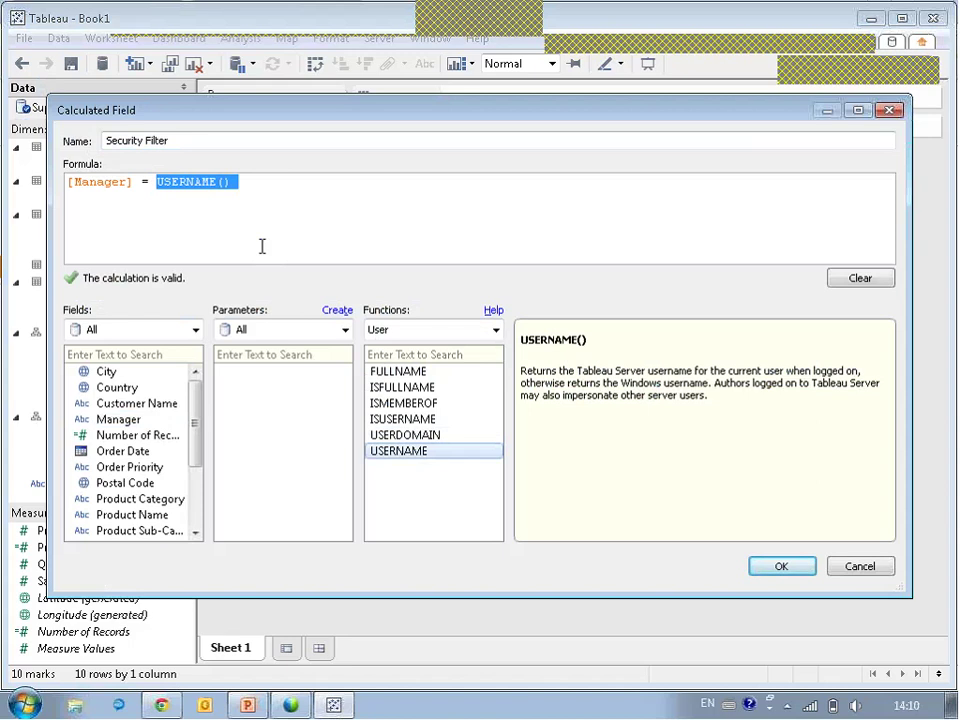
pyautogui.click(782, 566)
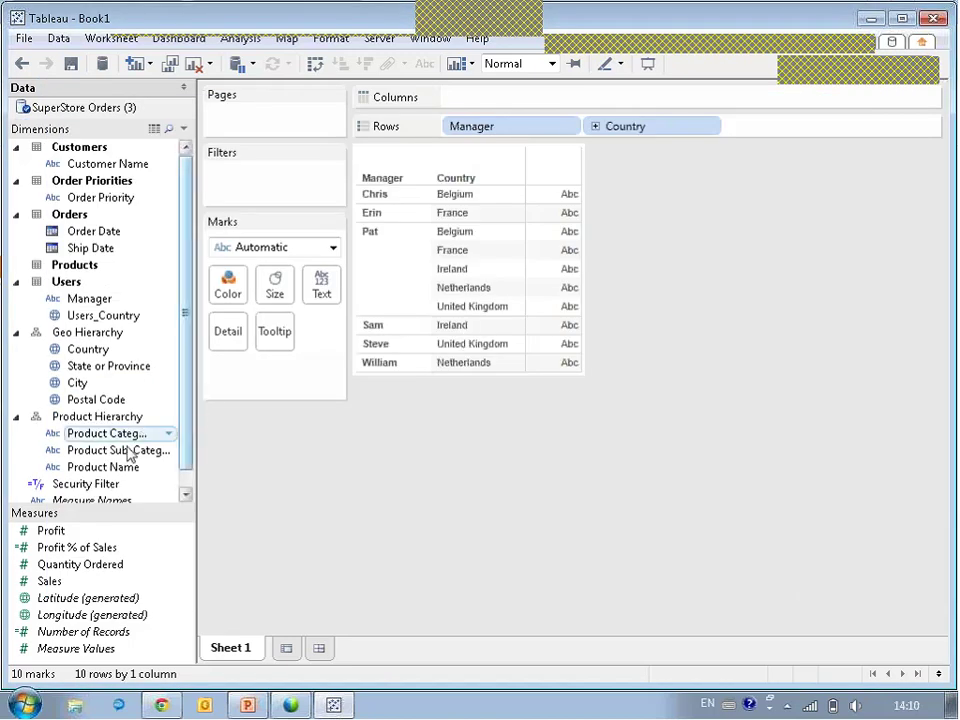
# Add Security Filter to Rows as a third column, reading False for every row.
pyautogui.moveTo(81, 486); pyautogui.dragTo(529, 321)
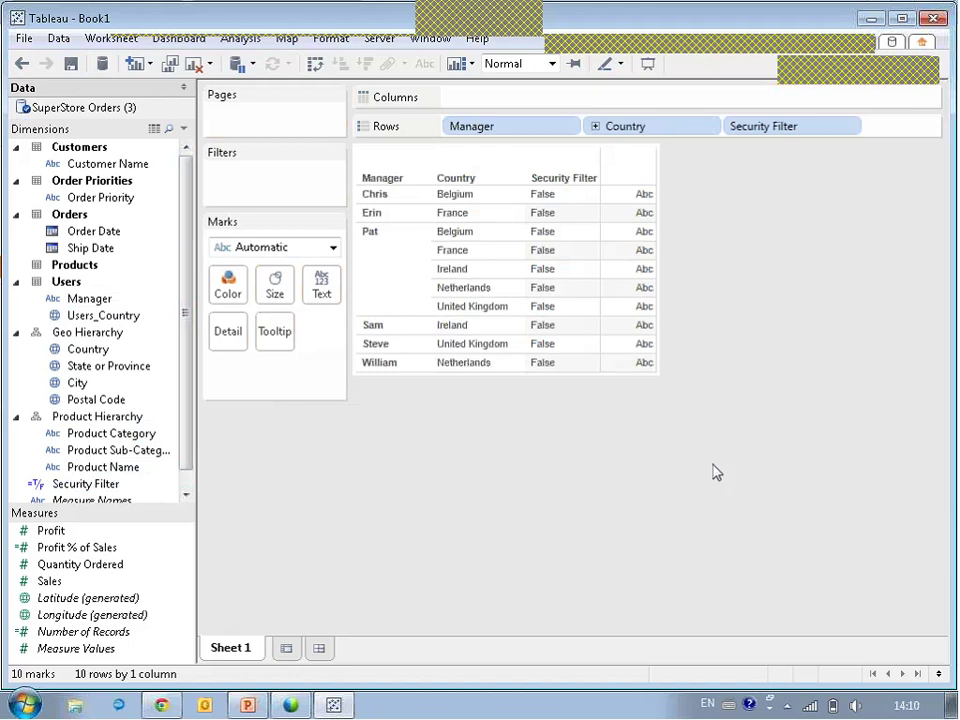
pyautogui.click(370, 42)
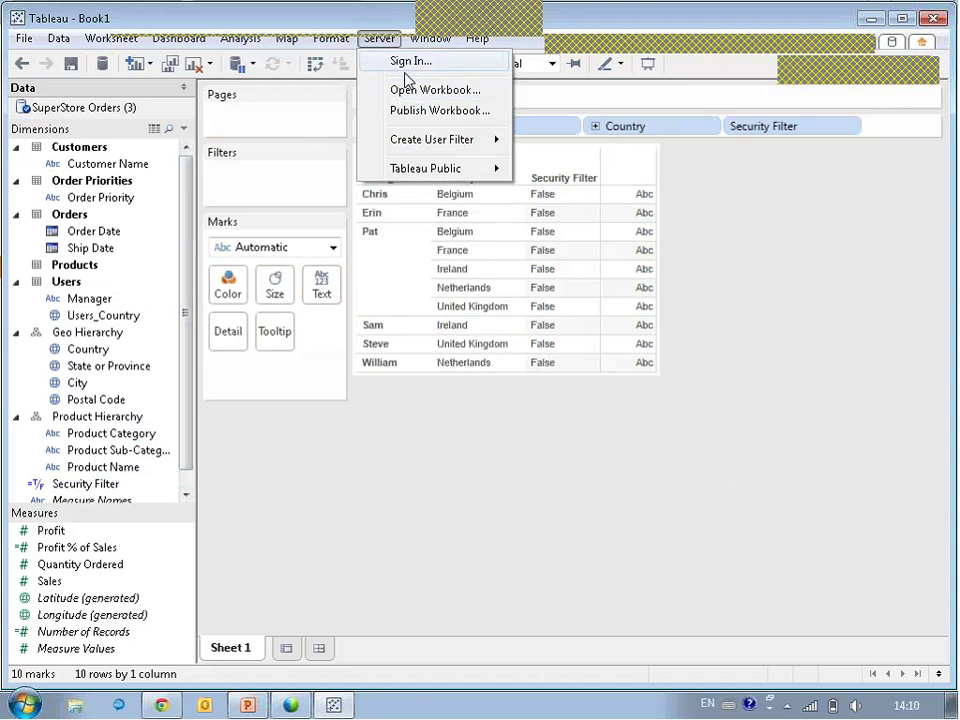
# Sign in to the localhost Tableau Server as the second manager's user and confirm the site.
pyautogui.click(410, 88)
pyautogui.doubleClick(450, 341)
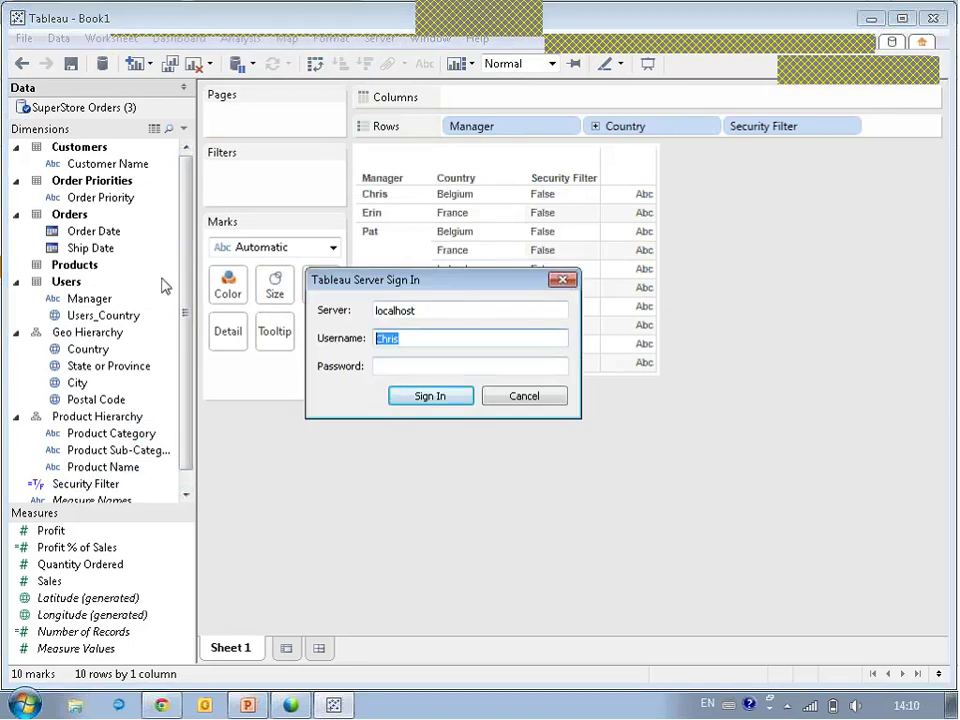
pyautogui.press('Tab')
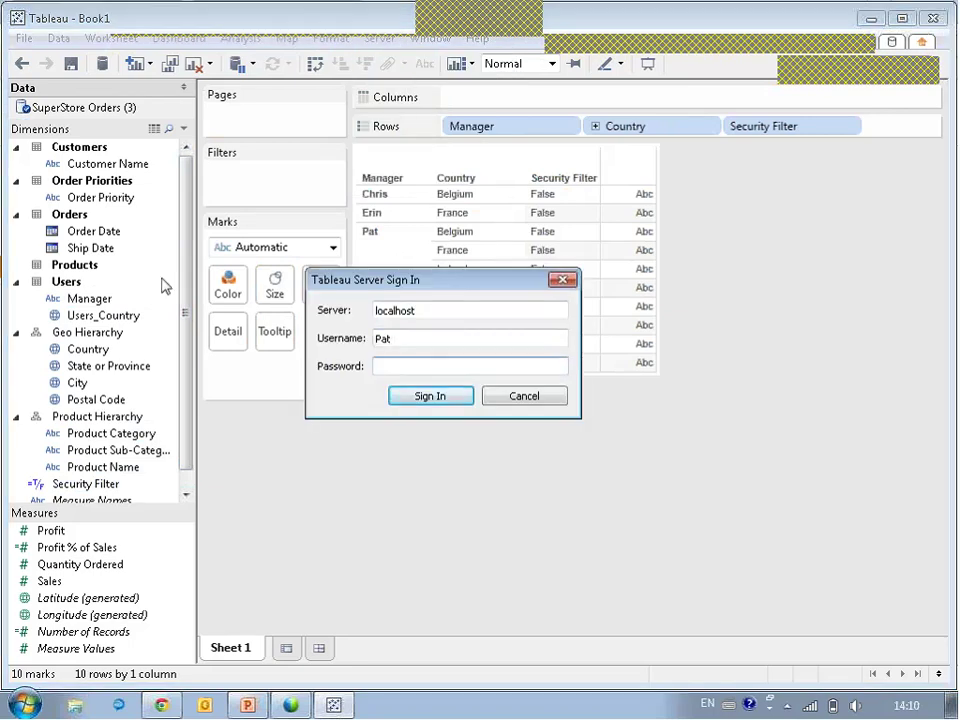
pyautogui.click(430, 400)
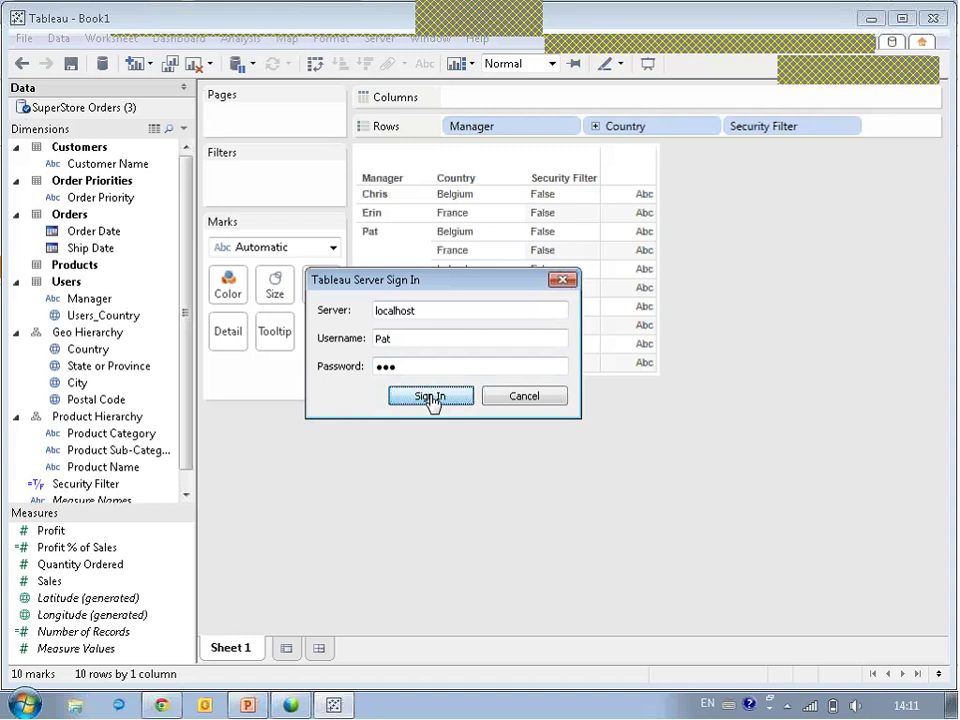
pyautogui.click(478, 475)
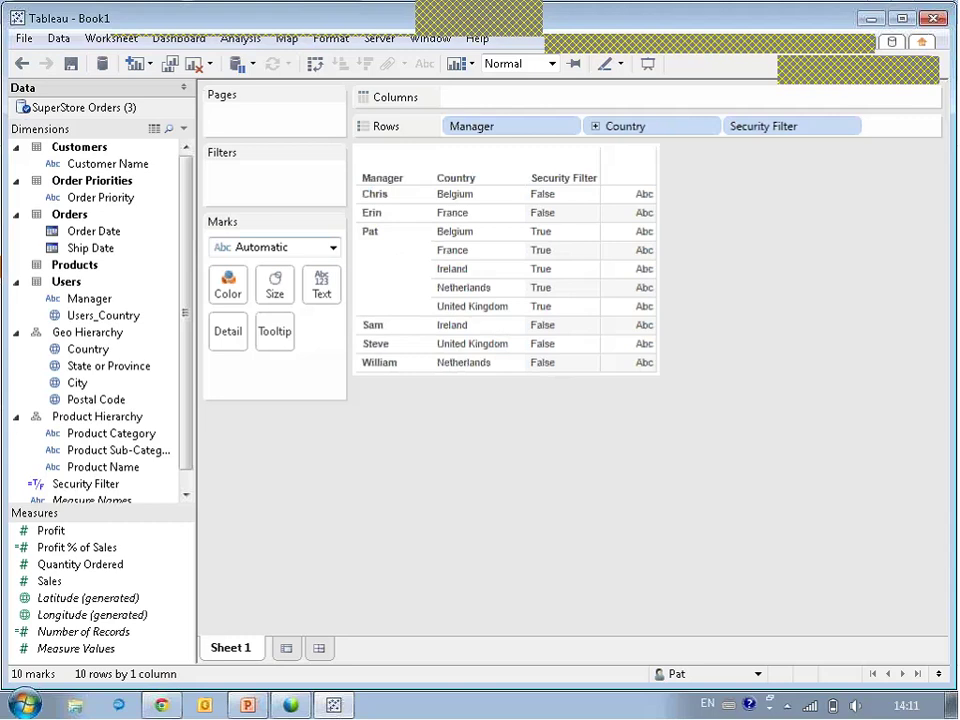
# Add a SuperStore Orders data source filter keeping only rows where Security Filter is True.
pyautogui.rightClick(73, 110)
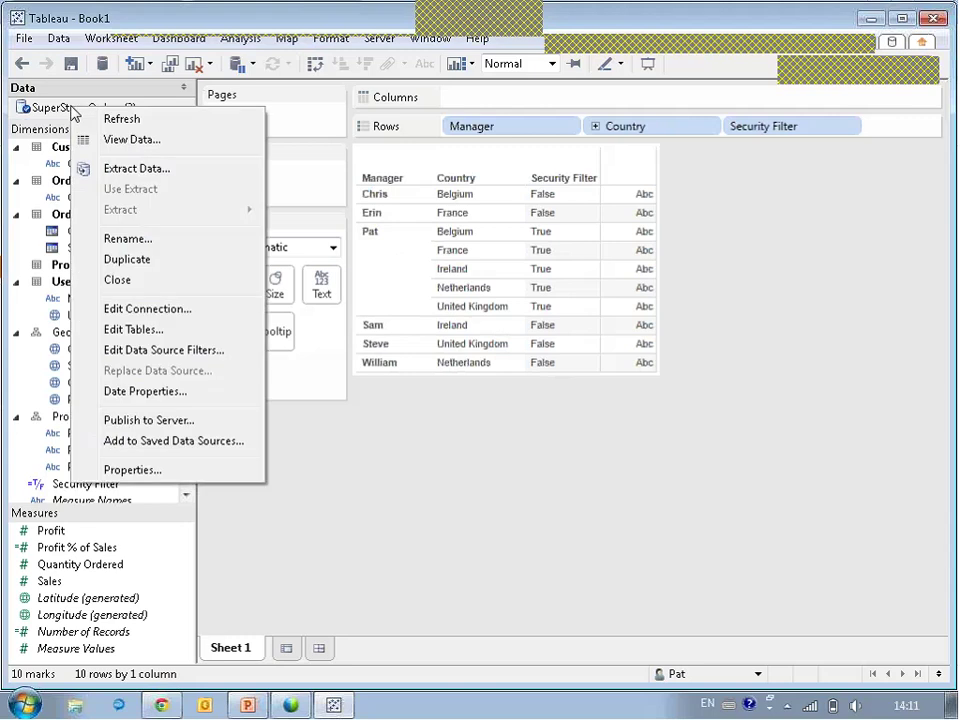
pyautogui.click(176, 312)
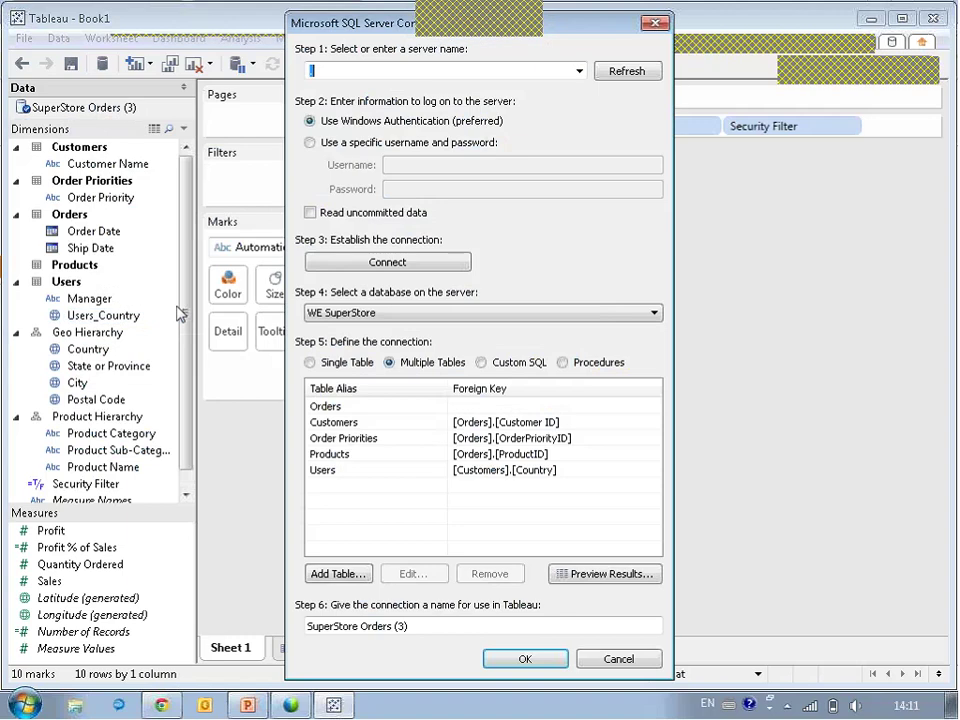
pyautogui.press('Return')
pyautogui.rightClick(95, 108)
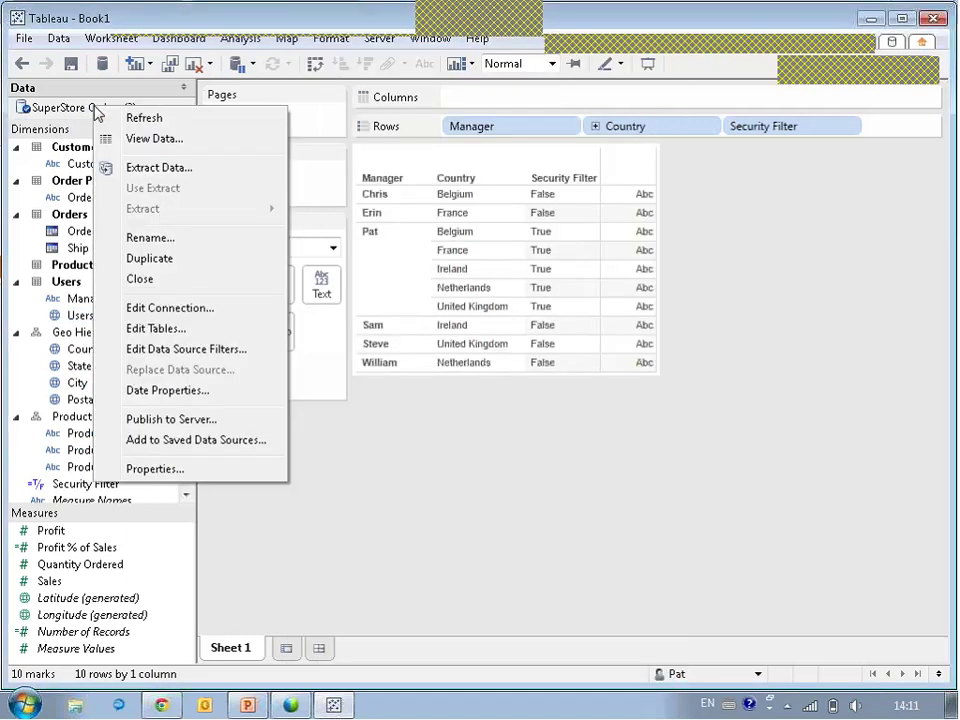
pyautogui.click(167, 355)
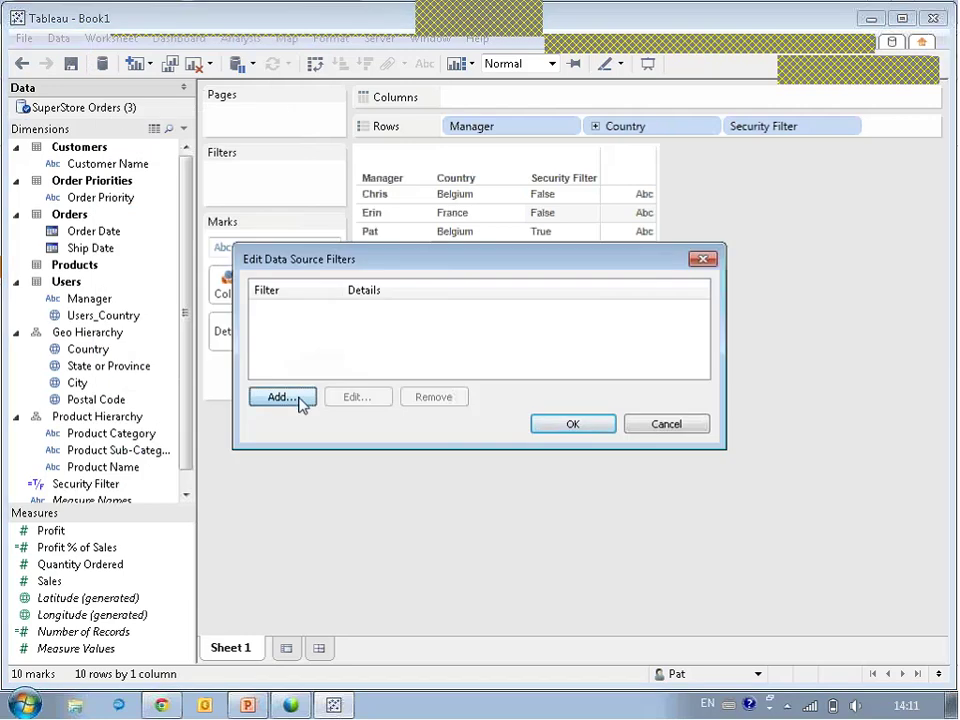
pyautogui.click(303, 400)
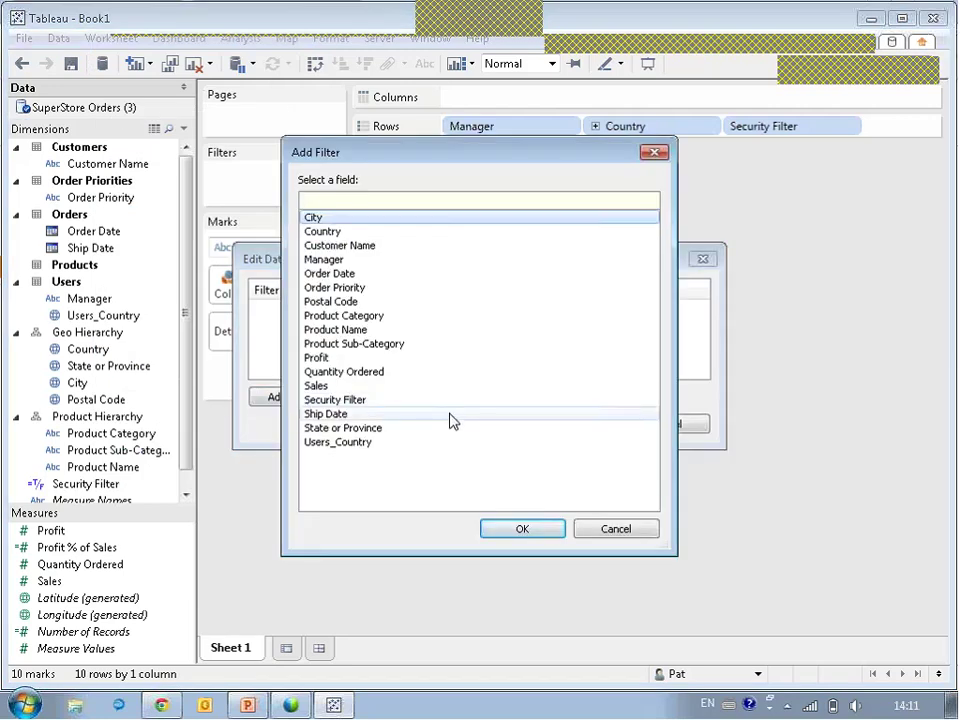
pyautogui.doubleClick(339, 400)
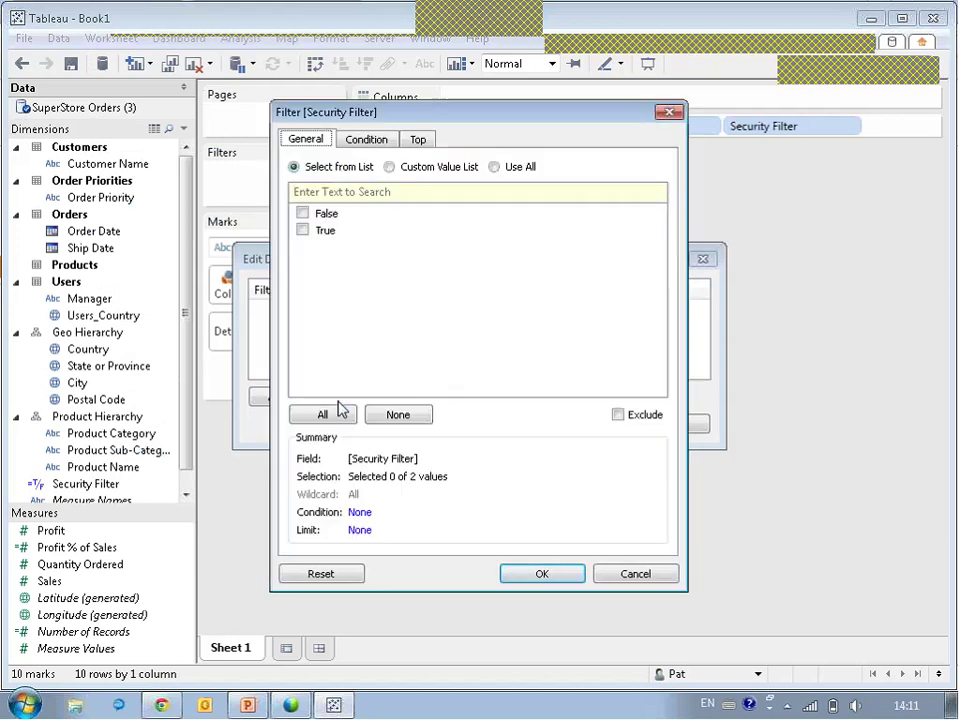
pyautogui.click(303, 230)
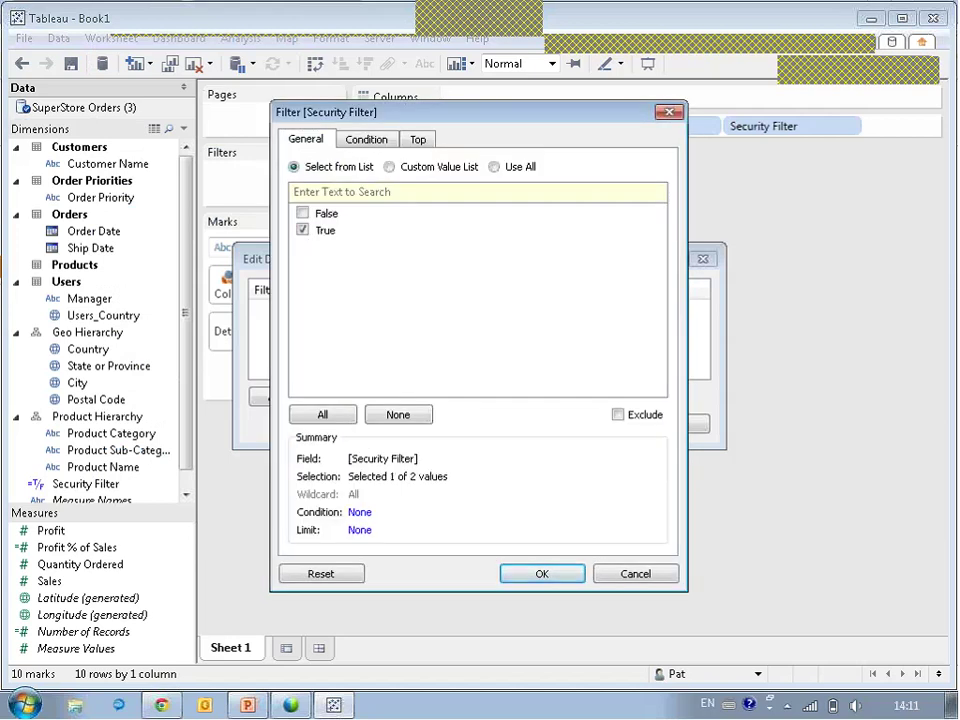
pyautogui.click(548, 581)
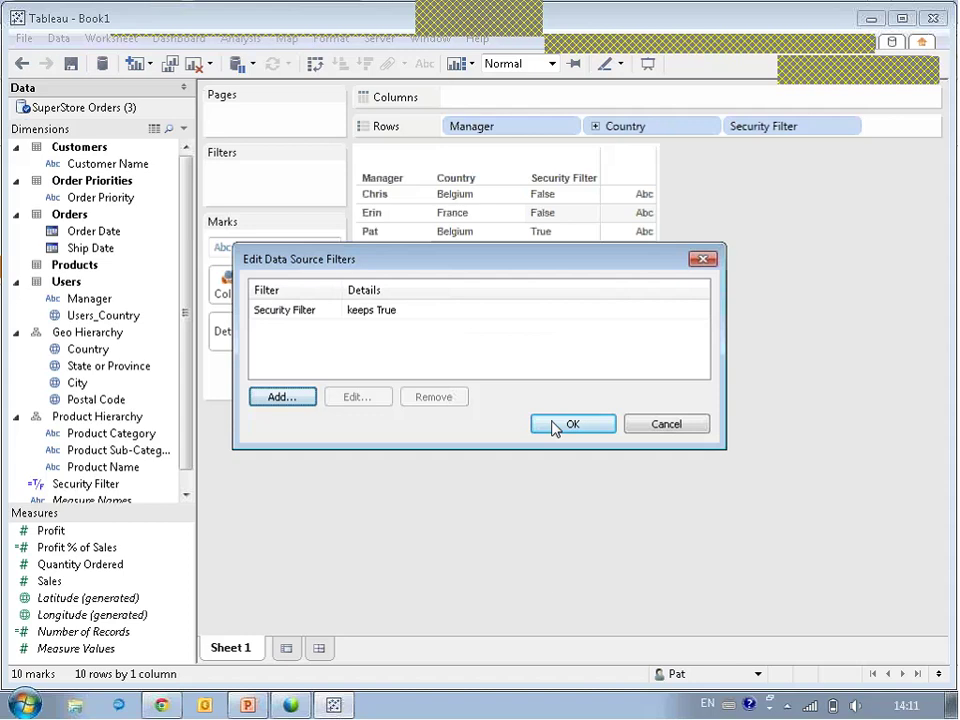
pyautogui.click(553, 424)
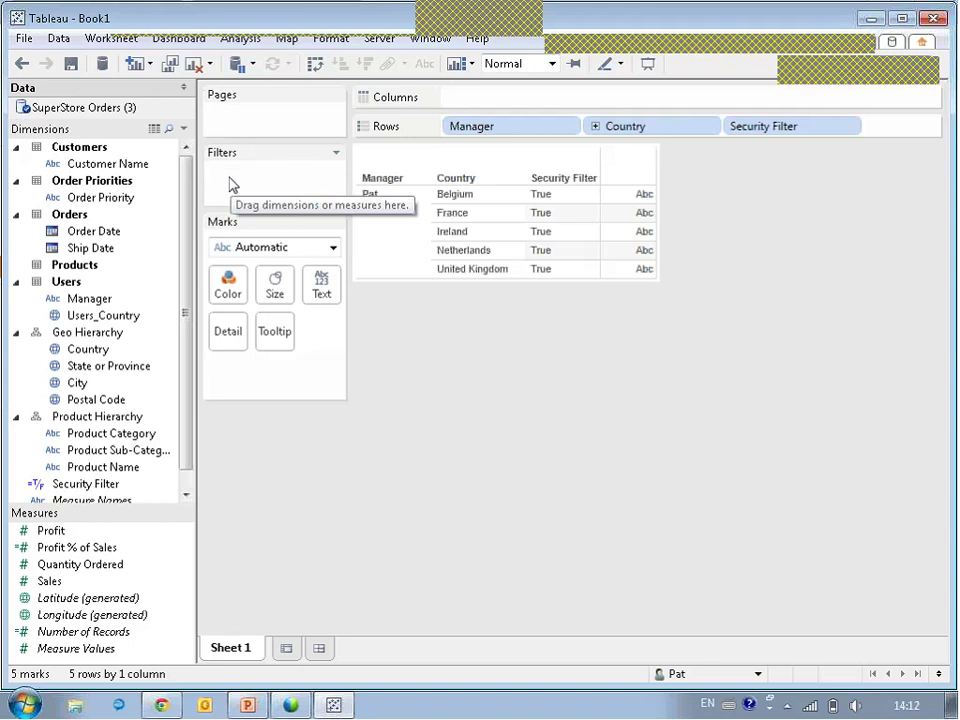
pyautogui.rightClick(102, 115)
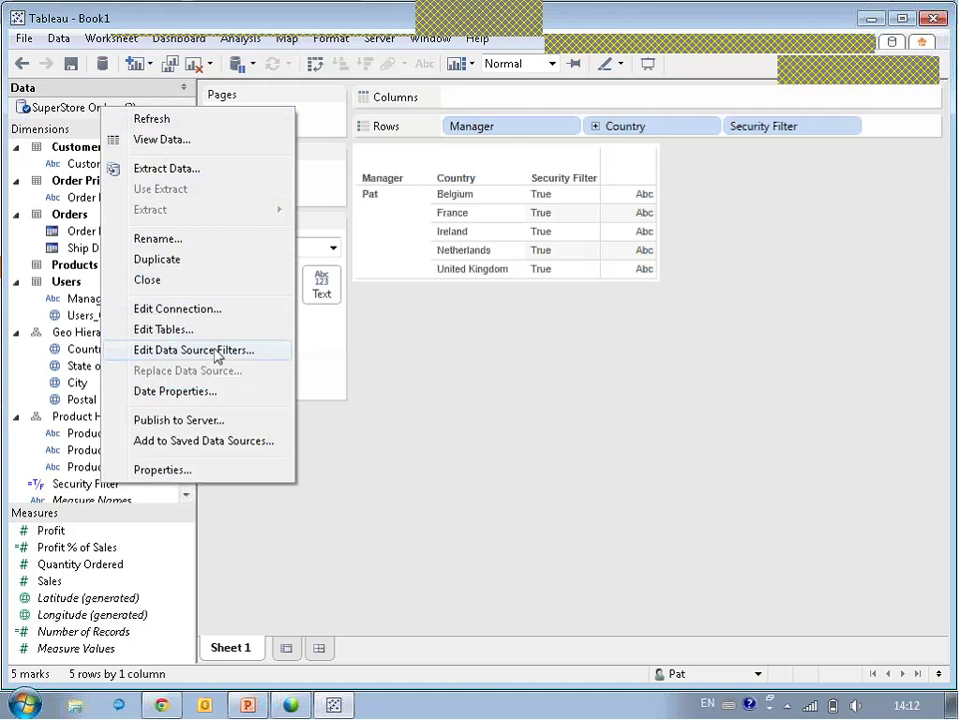
pyautogui.click(476, 474)
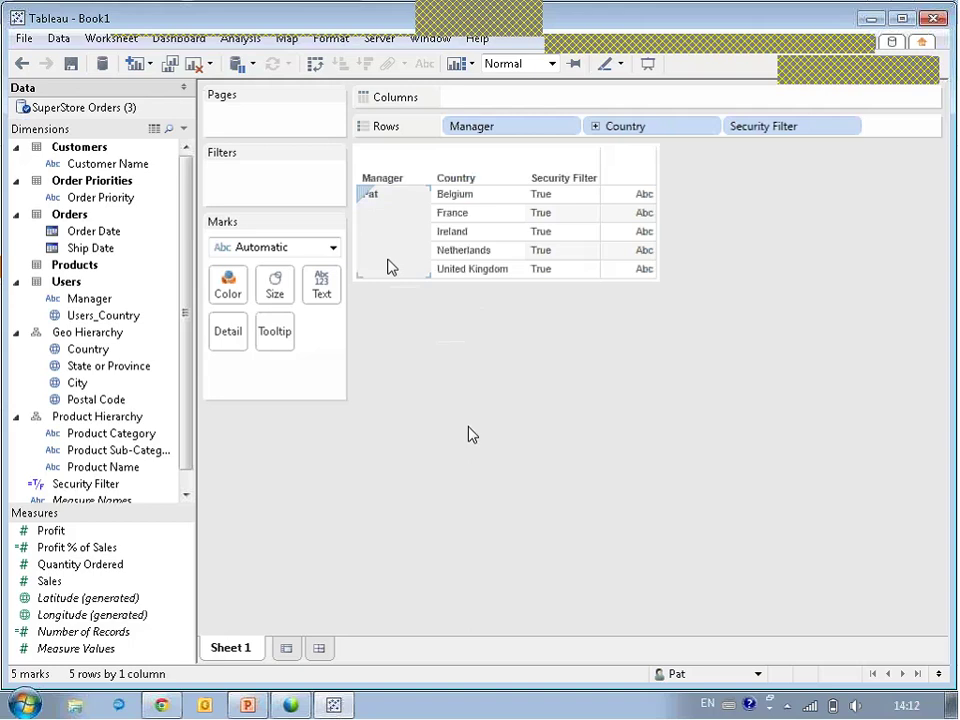
# Republish the filtered SuperStore Orders data source to project TCC 2014, overwriting the server copy.
pyautogui.rightClick(80, 110)
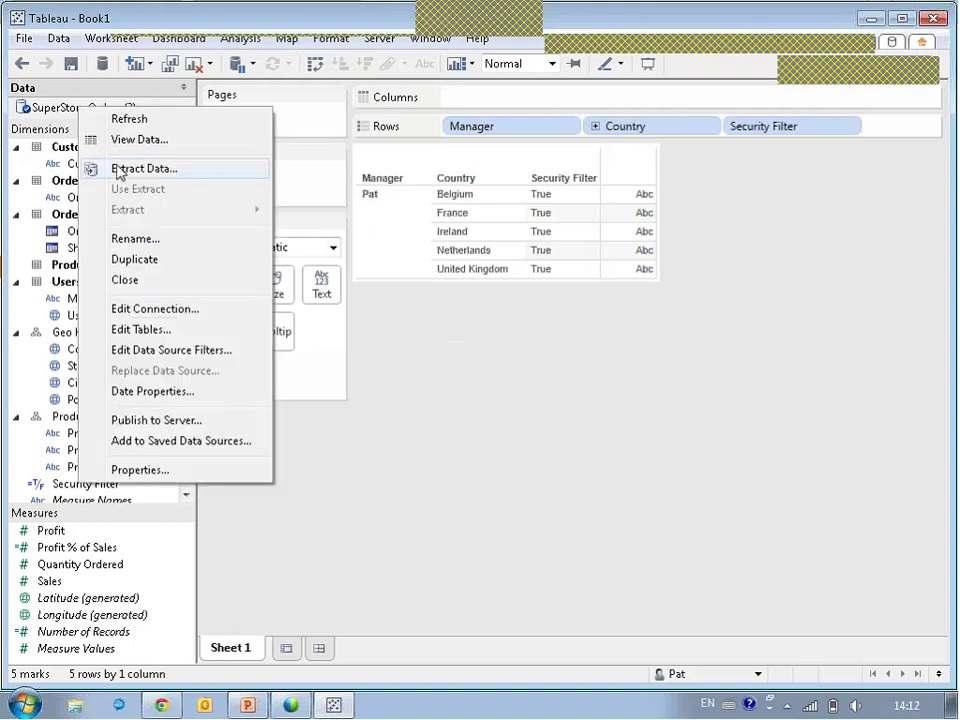
pyautogui.click(160, 421)
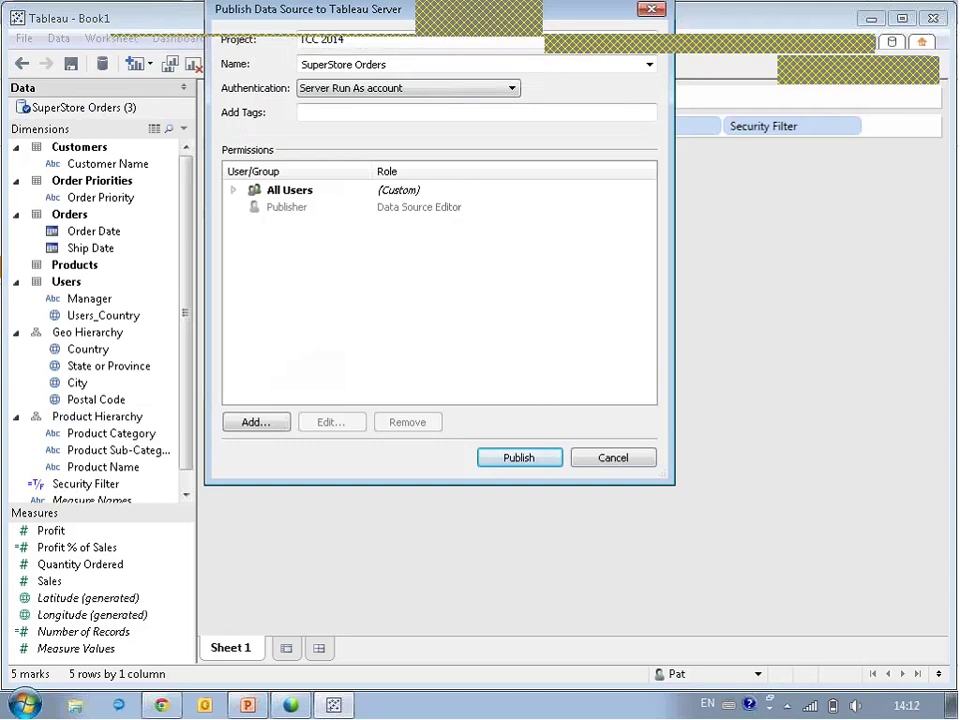
pyautogui.moveTo(285, 17); pyautogui.dragTo(318, 171)
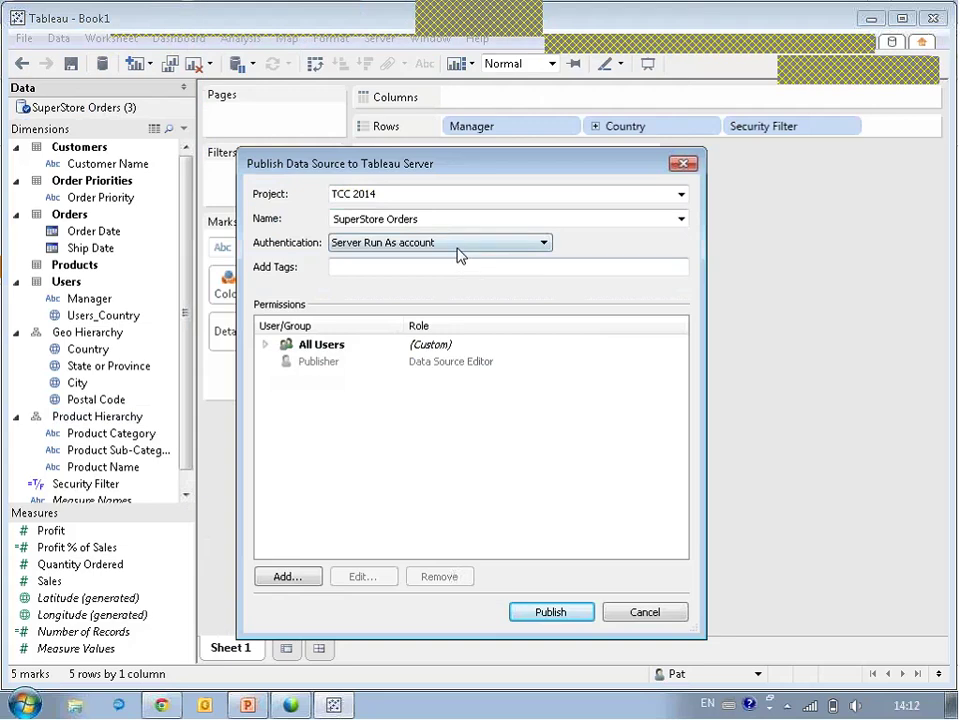
pyautogui.click(546, 620)
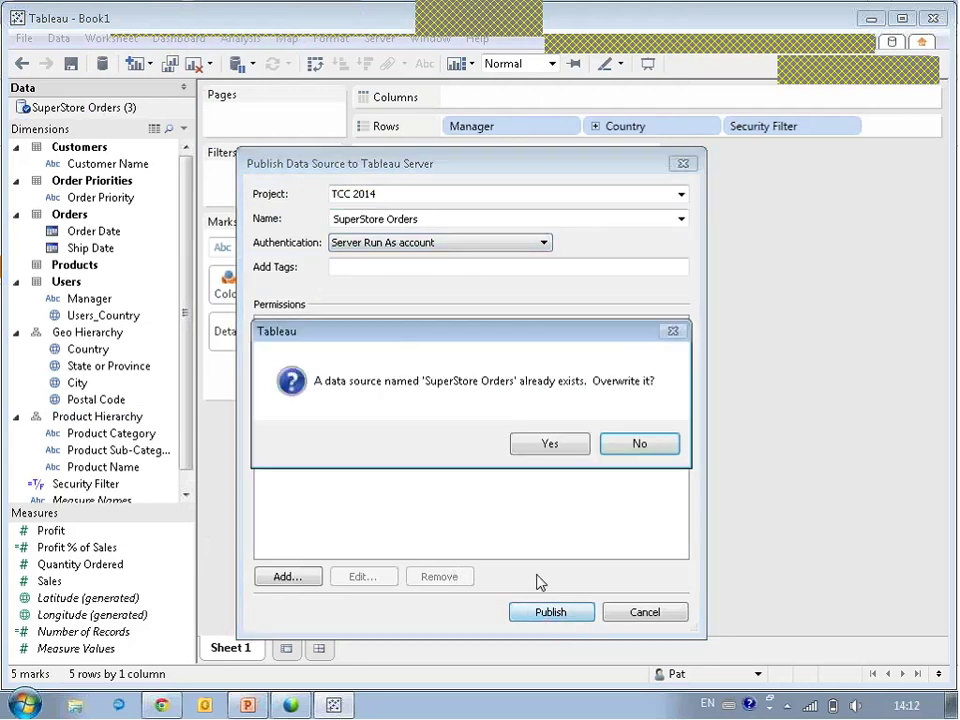
pyautogui.click(567, 449)
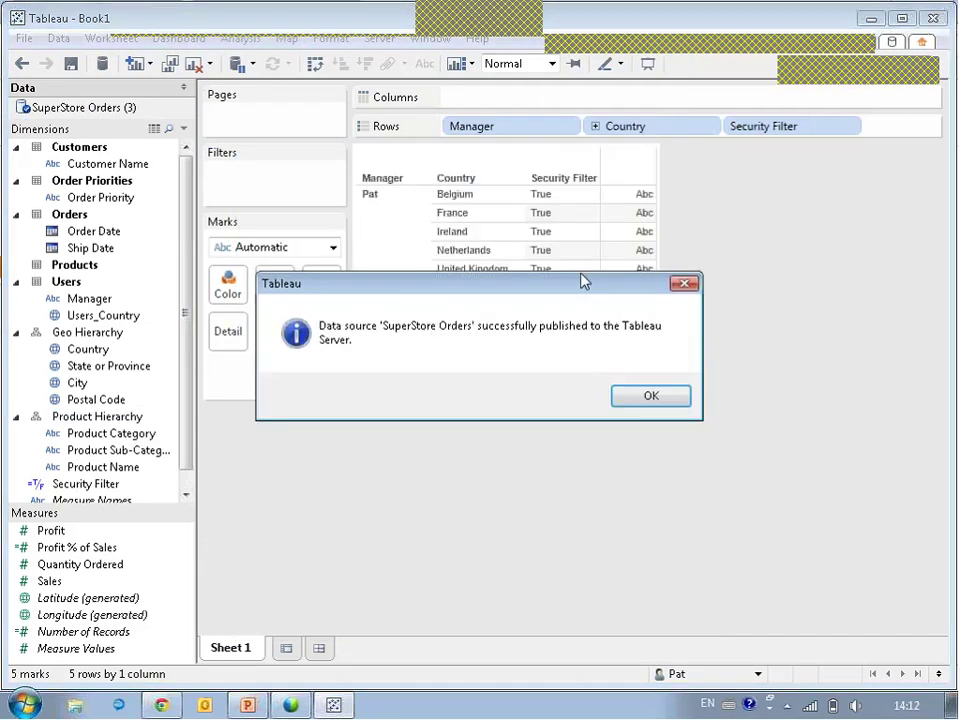
pyautogui.click(678, 394)
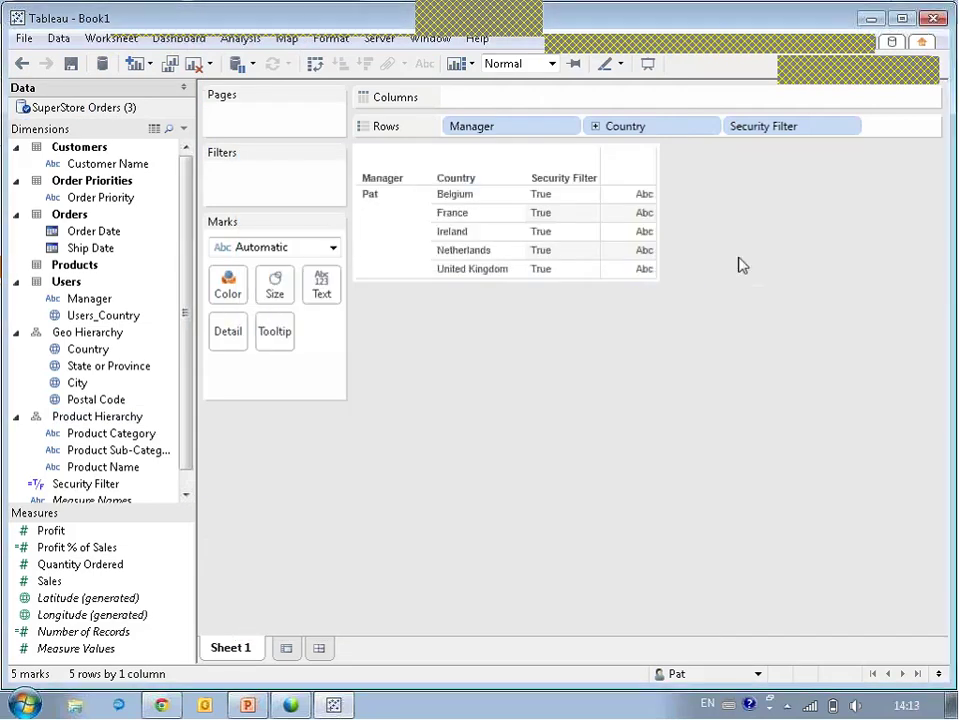
# Minimize Tableau Desktop and sign out of Tableau Server in the browser.
pyautogui.click(872, 20)
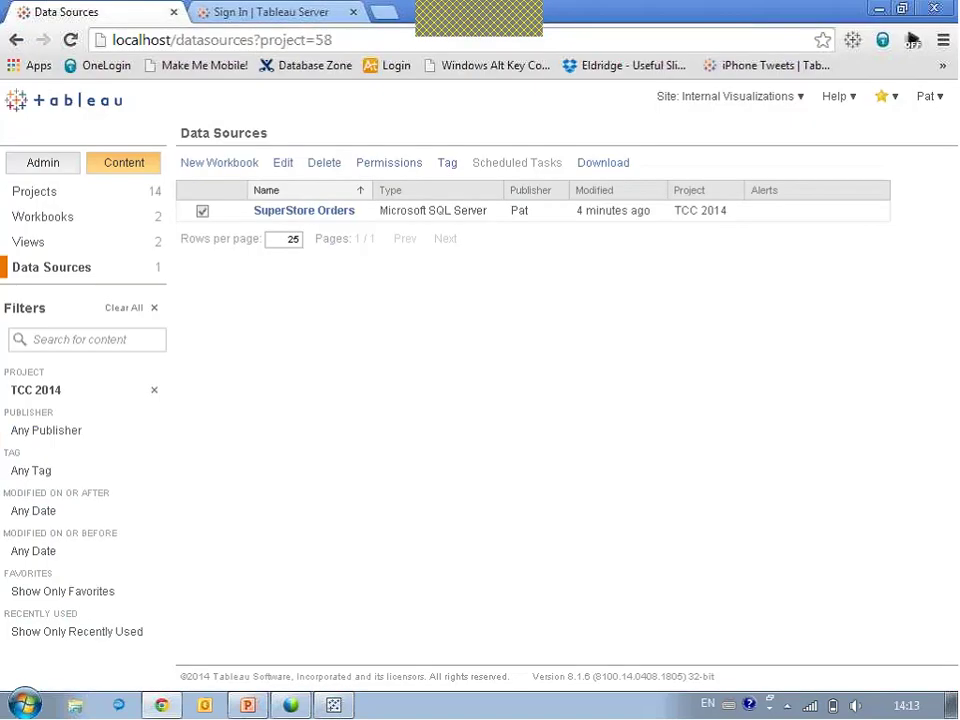
pyautogui.click(928, 96)
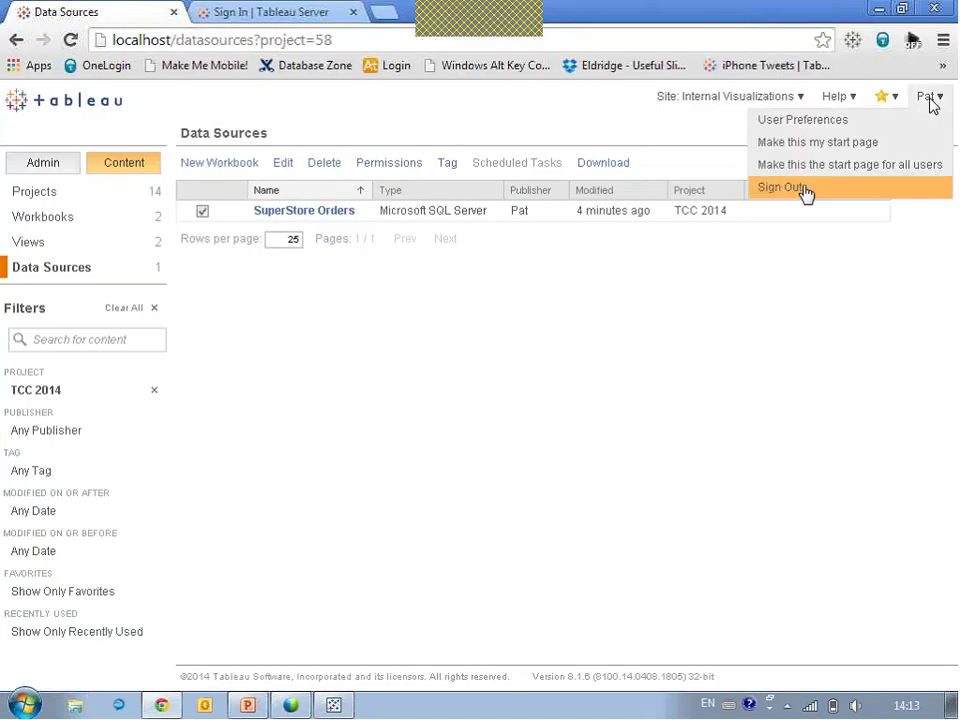
pyautogui.click(806, 190)
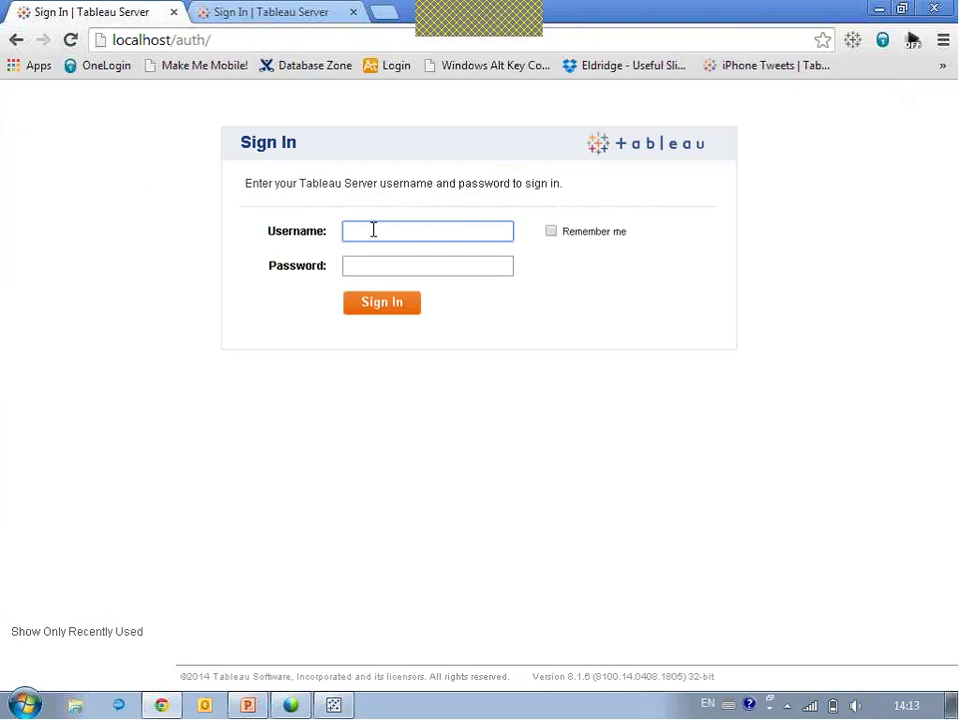
# Sign in as a different test user, choose Internal Visualizations, and open TCC Munich Example.
pyautogui.click(370, 230)
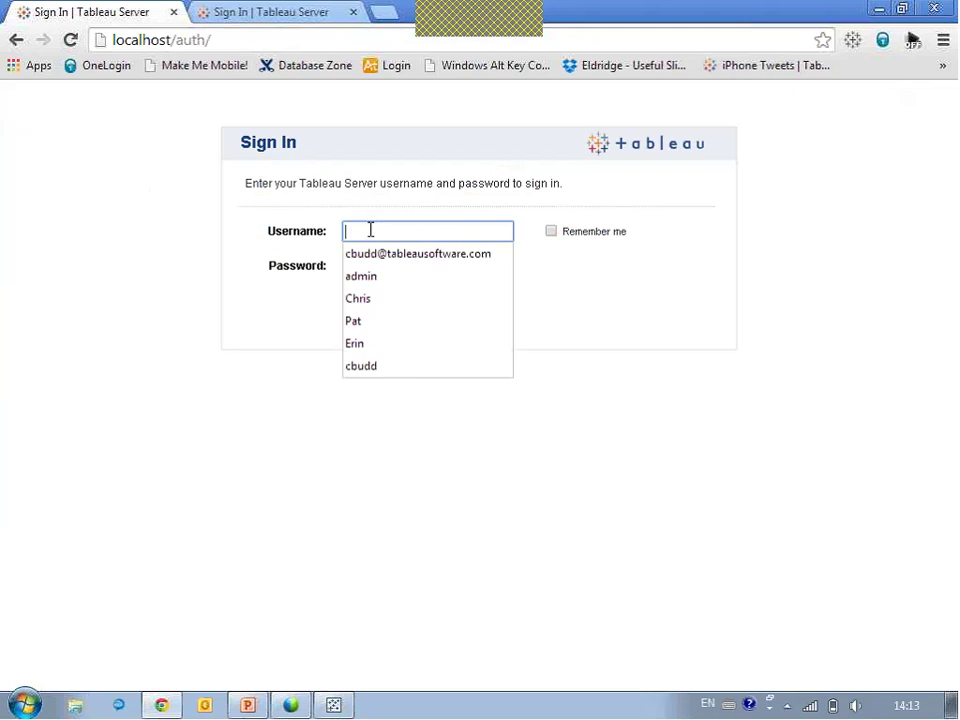
pyautogui.press('Tab')
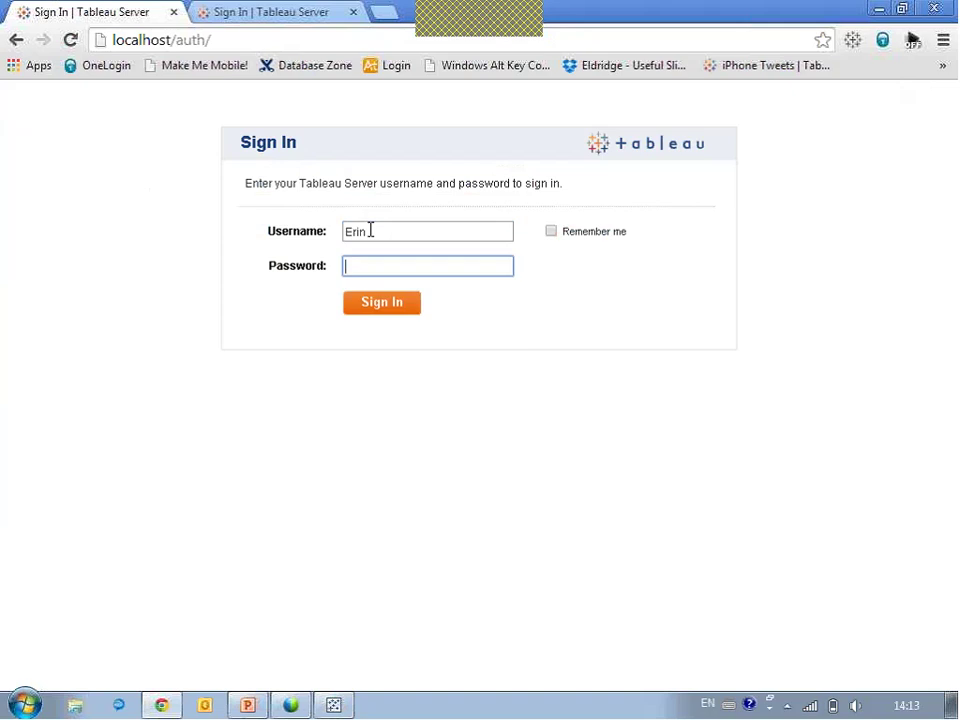
pyautogui.press('Return')
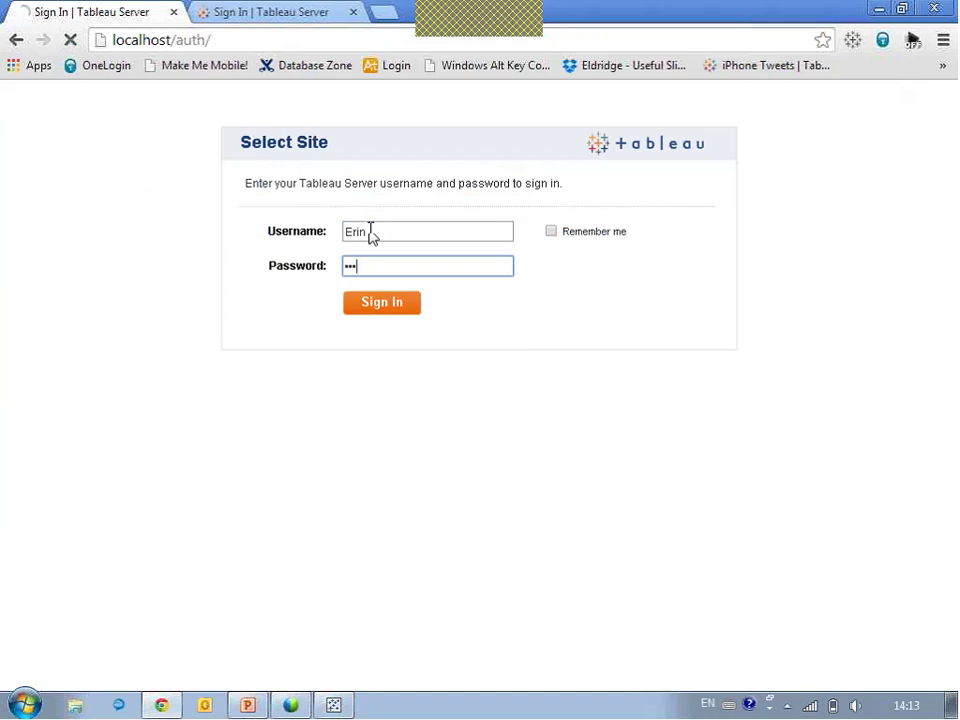
pyautogui.click(697, 381)
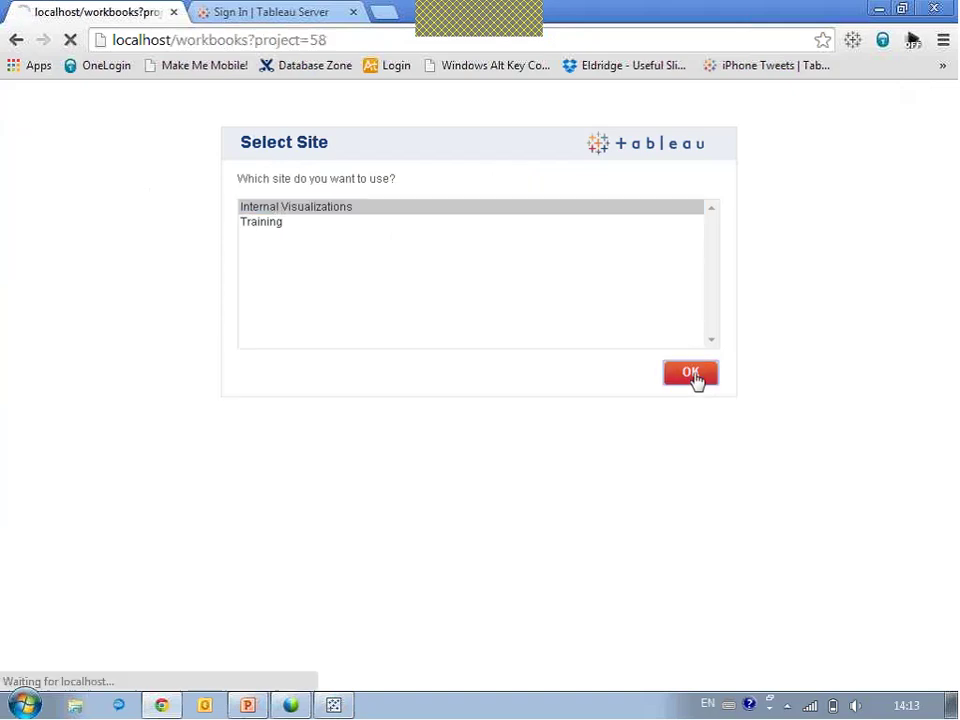
pyautogui.click(530, 282)
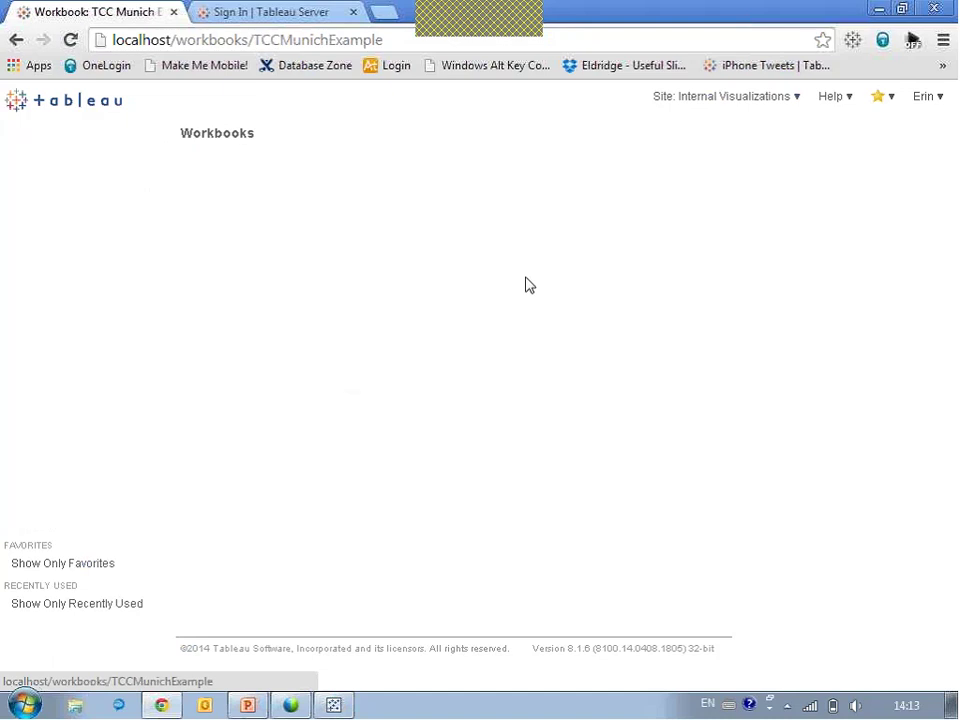
# Open Dashboard 1 and refresh it so the map shows only French cities for this user.
pyautogui.click(336, 311)
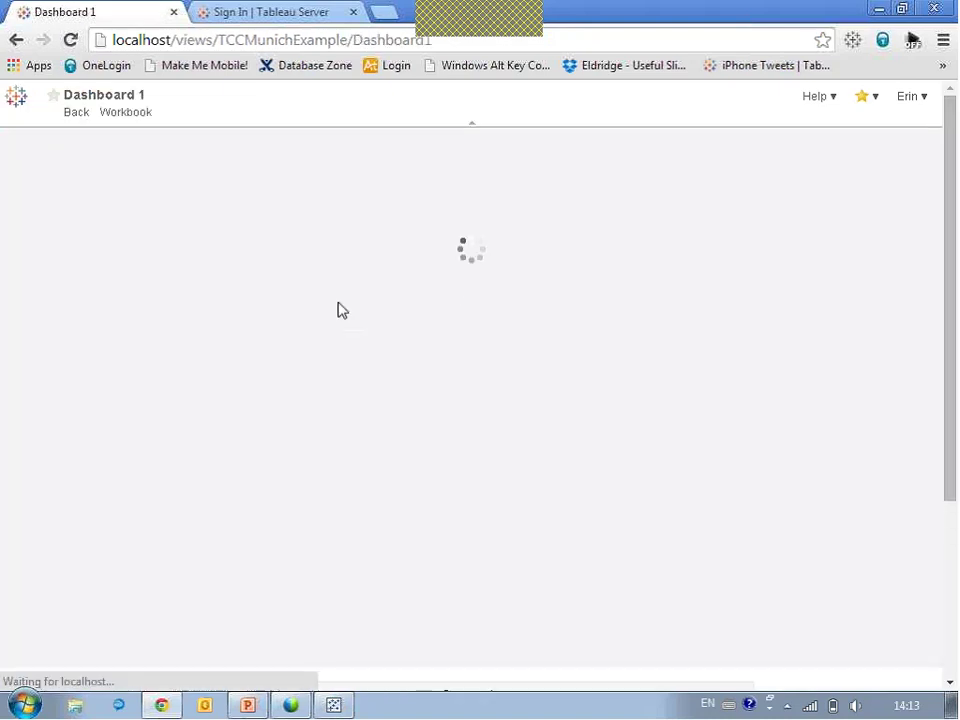
pyautogui.click(506, 139)
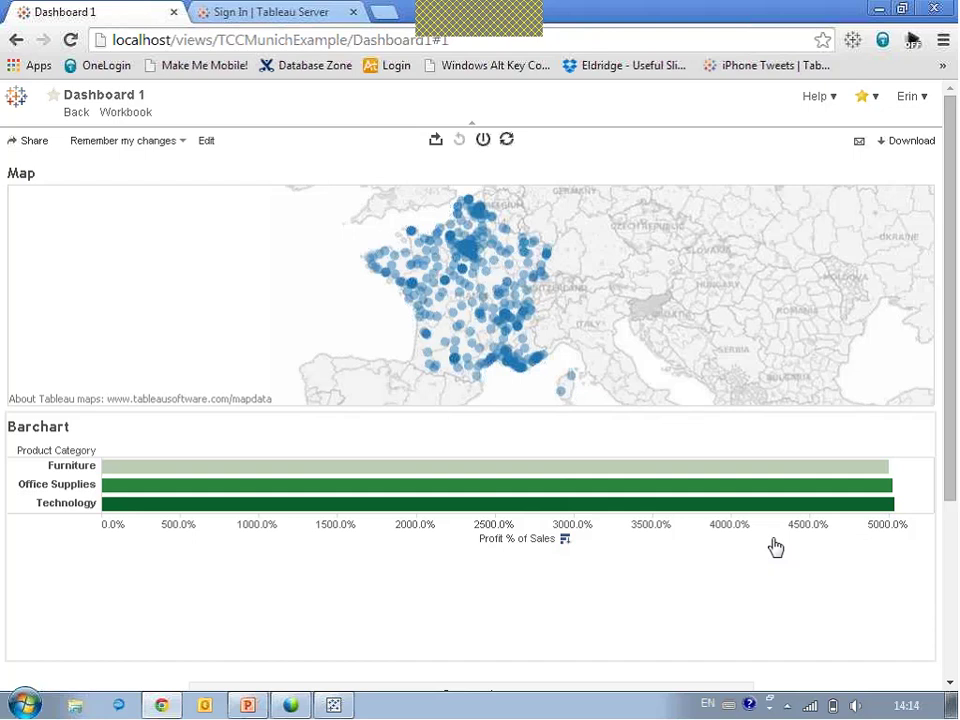
pyautogui.click(912, 100)
# Sign out and sign back in as the publishing user on the Internal Visualizations site.
pyautogui.click(862, 147)
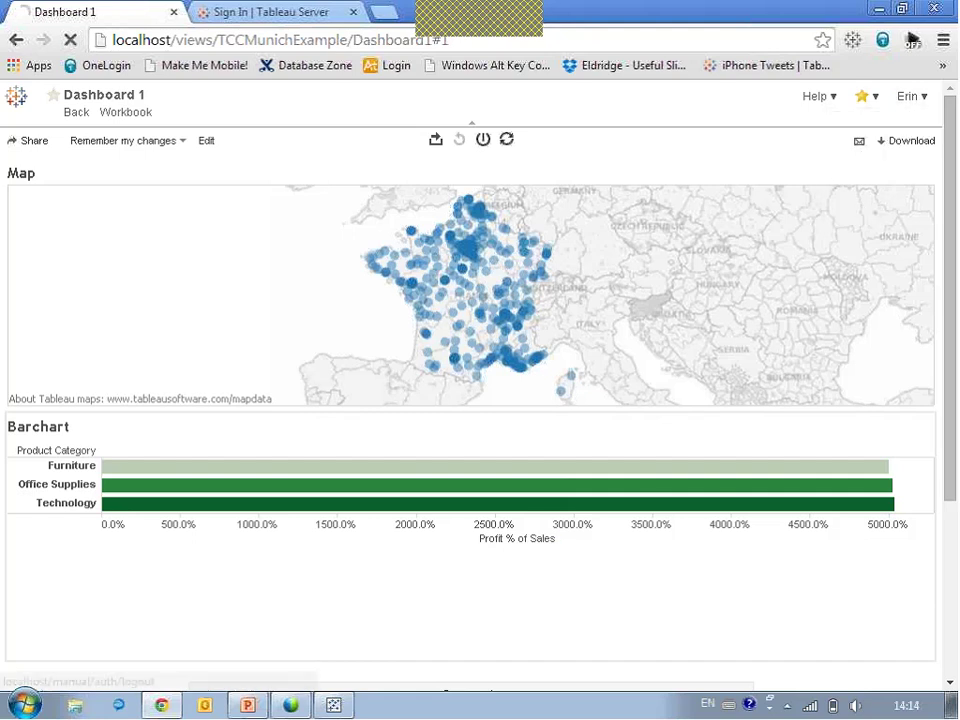
pyautogui.click(435, 229)
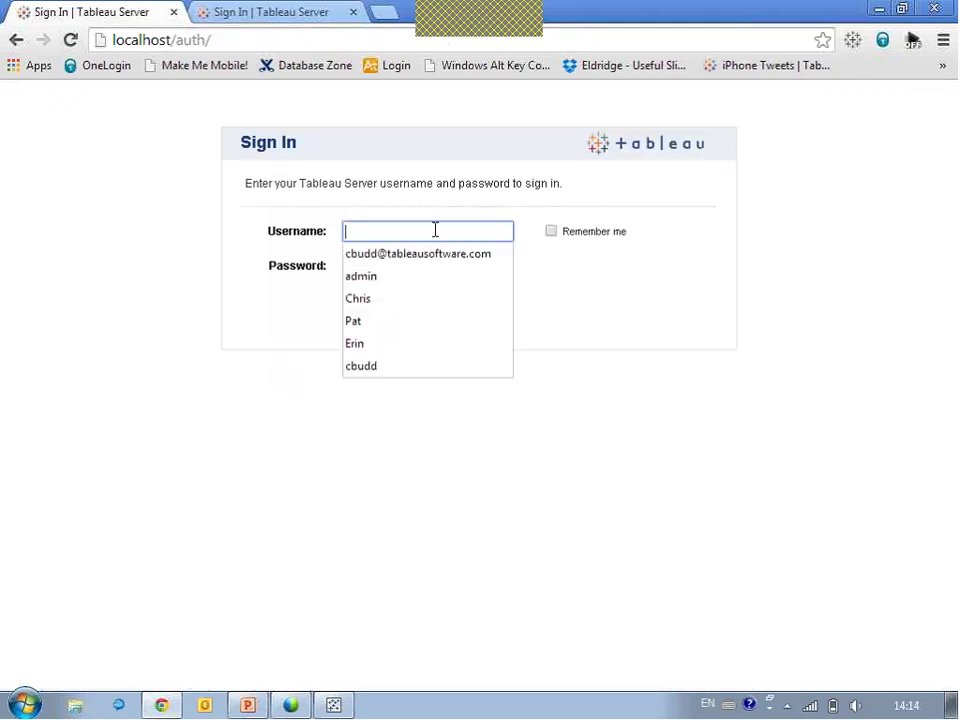
pyautogui.write('Pat')
pyautogui.press('Tab')
pyautogui.write('p')
pyautogui.press('Return')
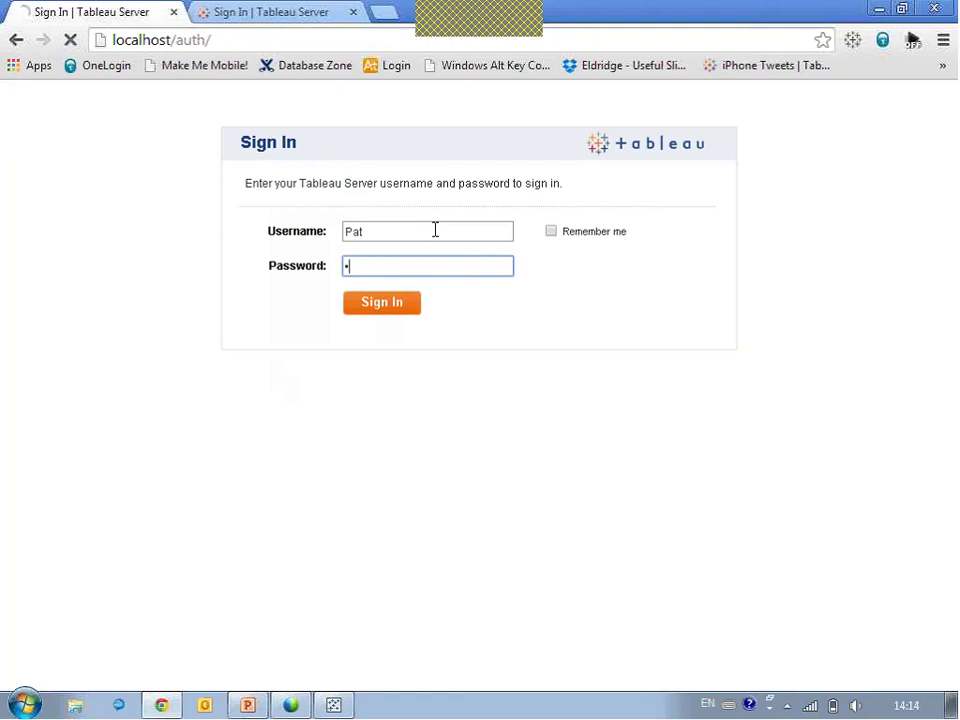
pyautogui.click(703, 376)
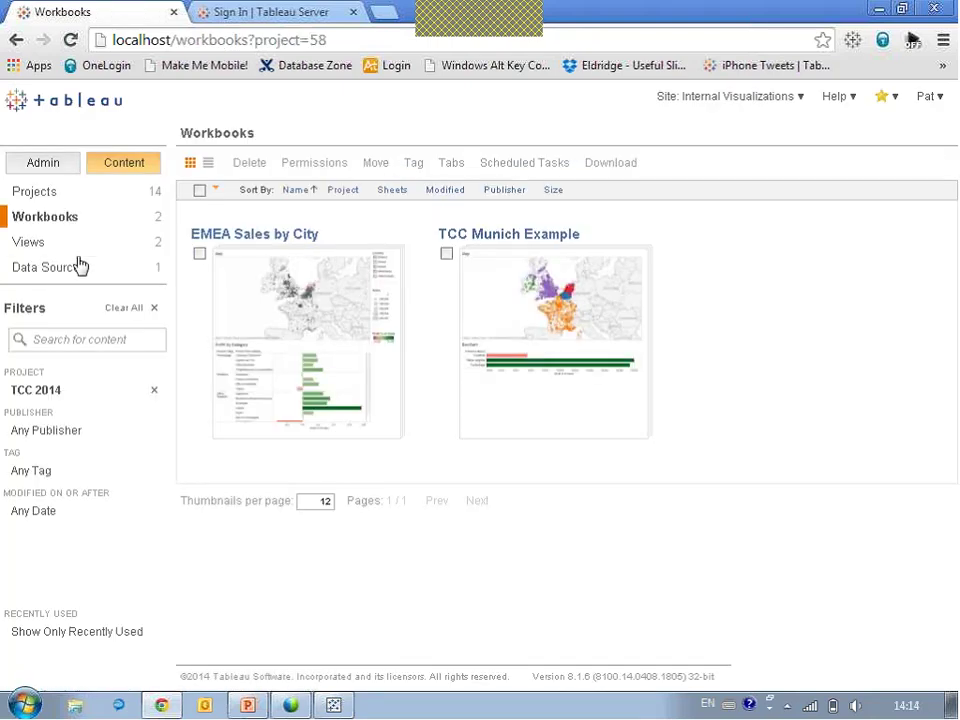
# Download the SuperStore Orders data source and open SuperStore Orders (4).tdsx in a fresh Tableau Desktop.
pyautogui.click(45, 268)
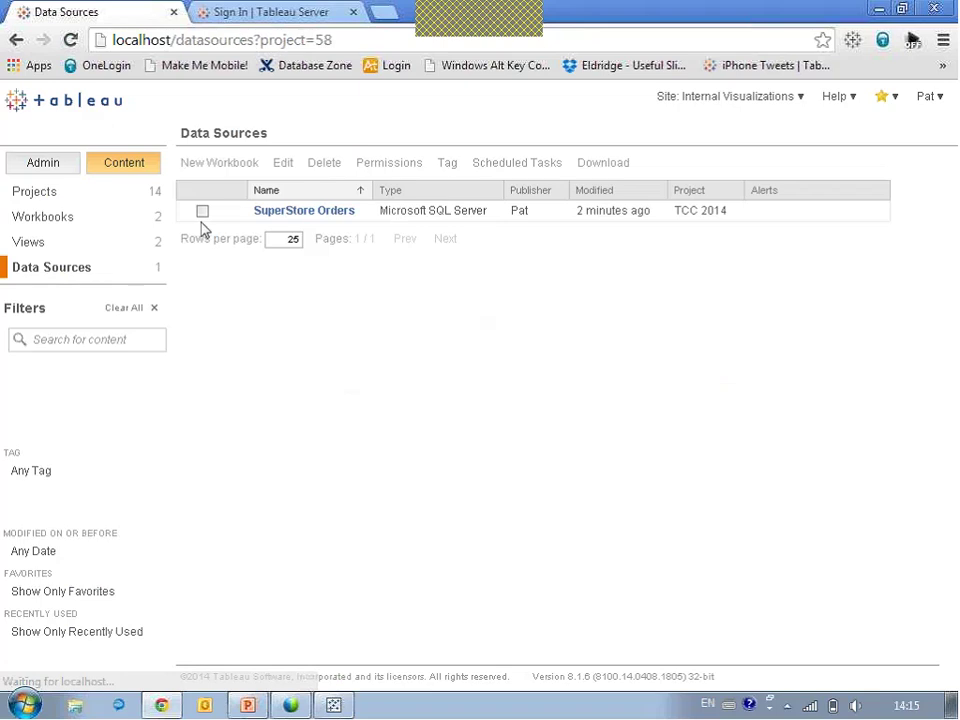
pyautogui.click(202, 211)
pyautogui.click(601, 165)
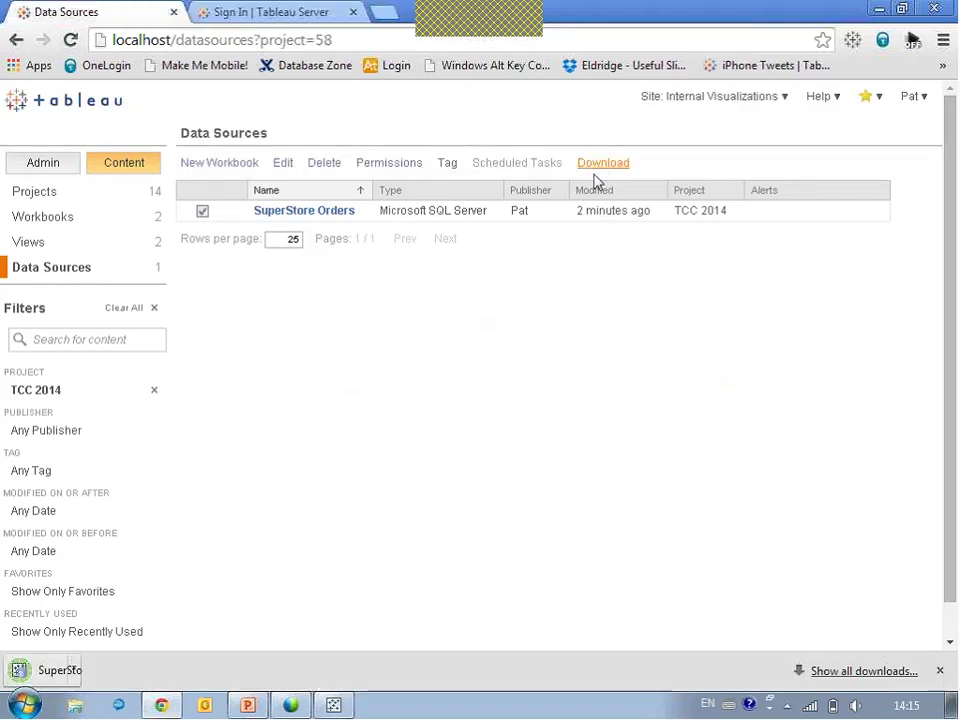
pyautogui.rightClick(335, 702)
pyautogui.click(300, 675)
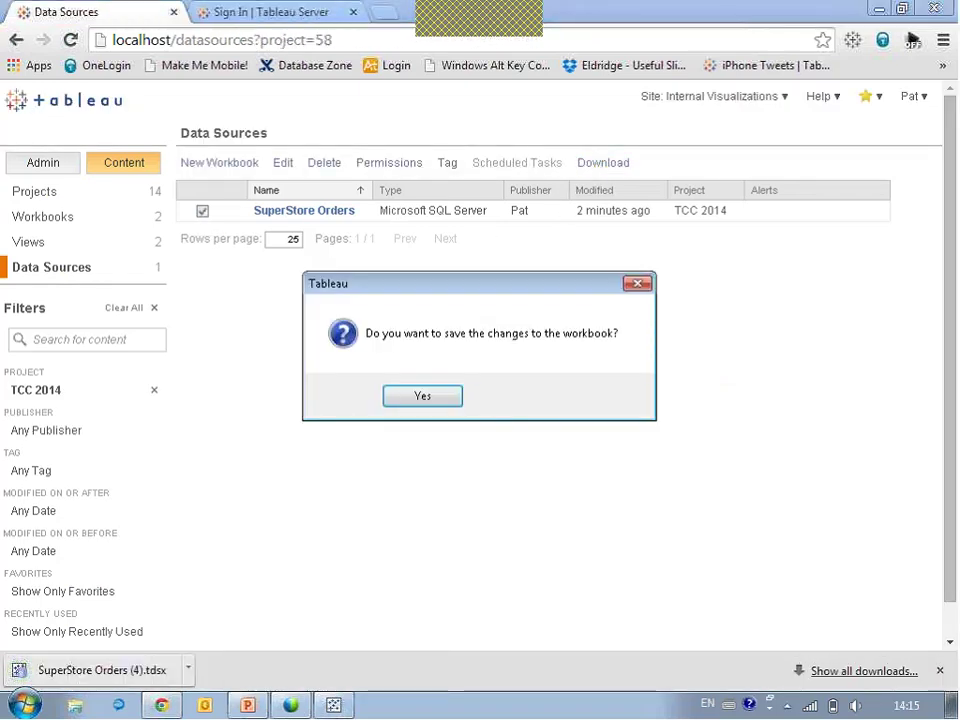
pyautogui.click(497, 401)
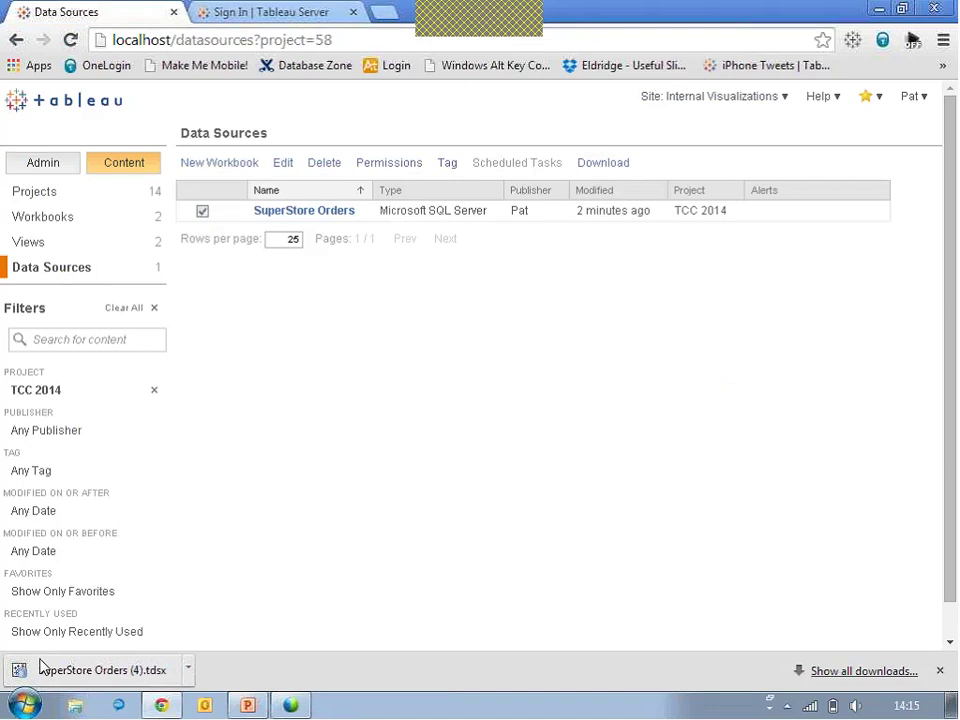
pyautogui.click(64, 677)
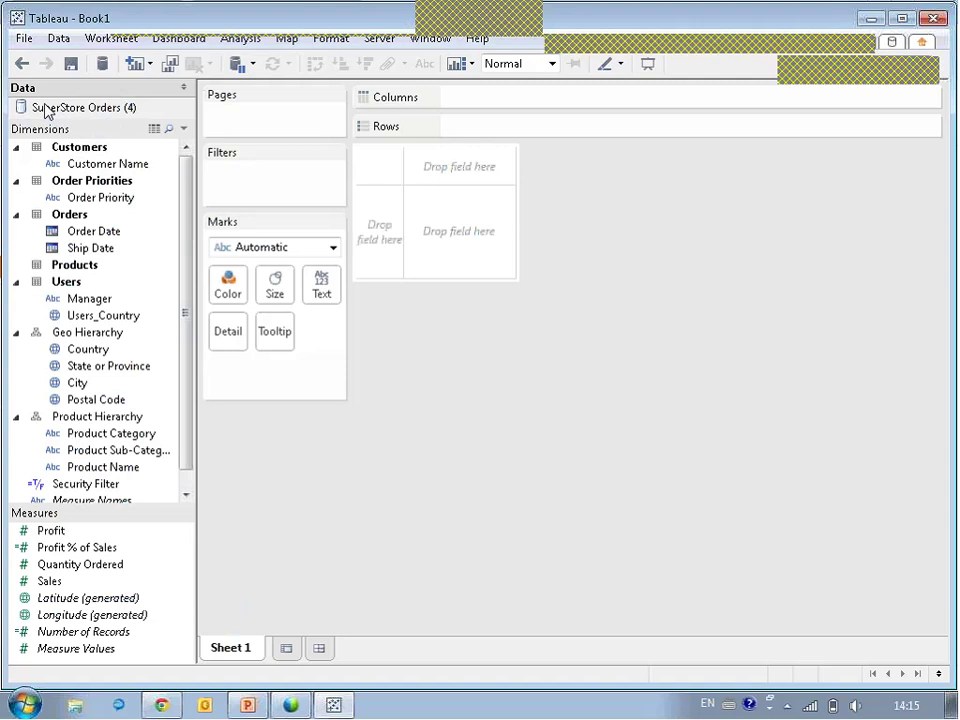
# Save a .tde extract of SuperStore Orders (4) without the Security Filter, then test with Customer Name on Rows.
pyautogui.rightClick(55, 109)
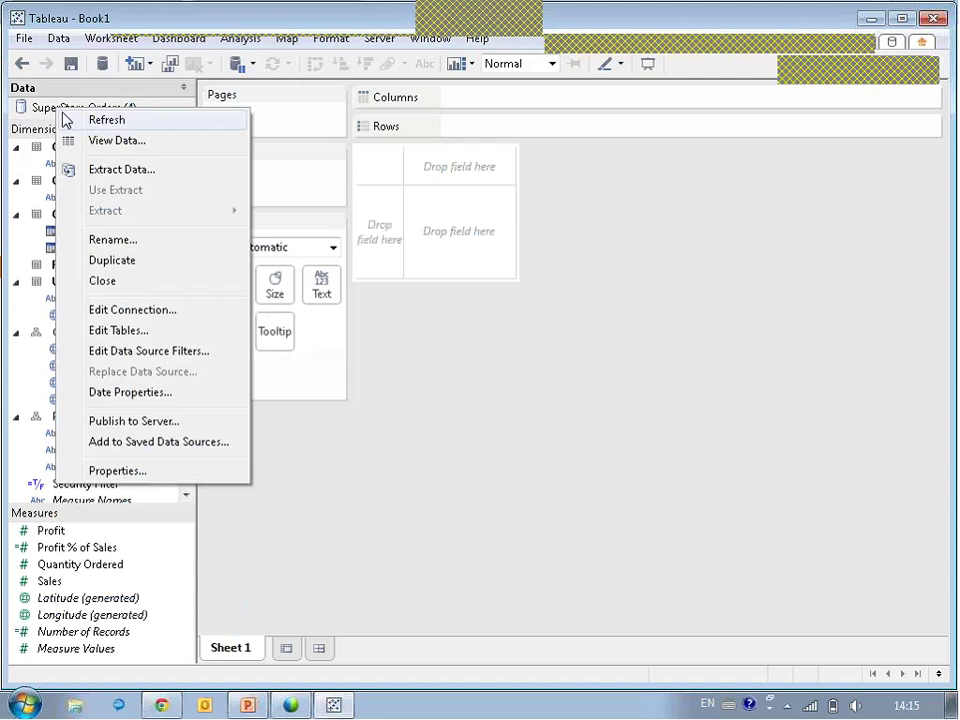
pyautogui.click(70, 170)
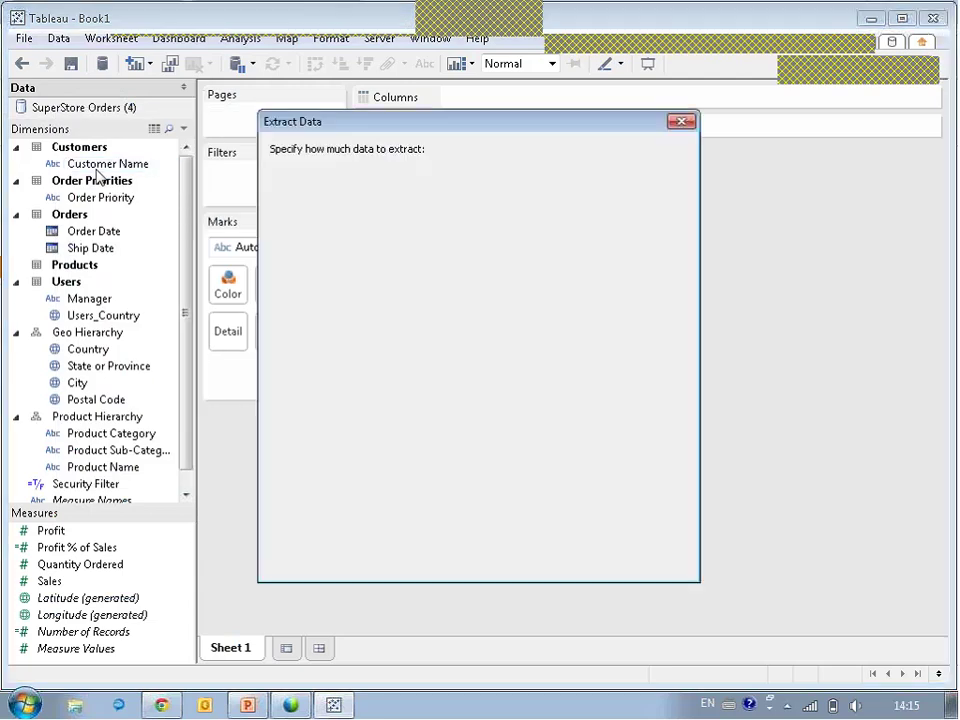
pyautogui.click(322, 222)
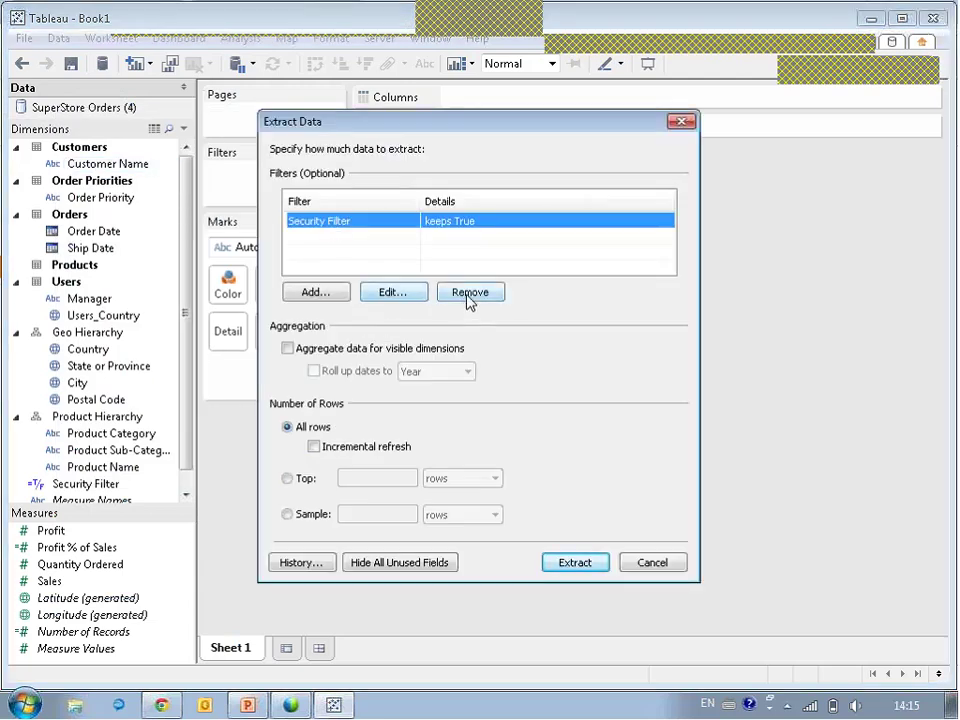
pyautogui.click(469, 292)
pyautogui.click(578, 565)
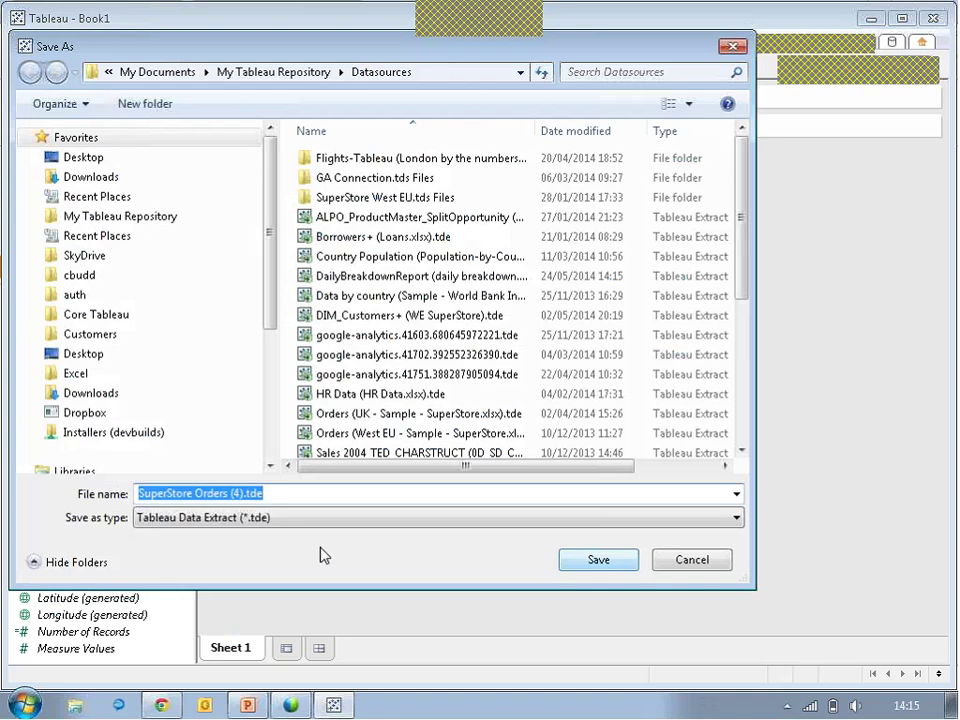
pyautogui.click(596, 560)
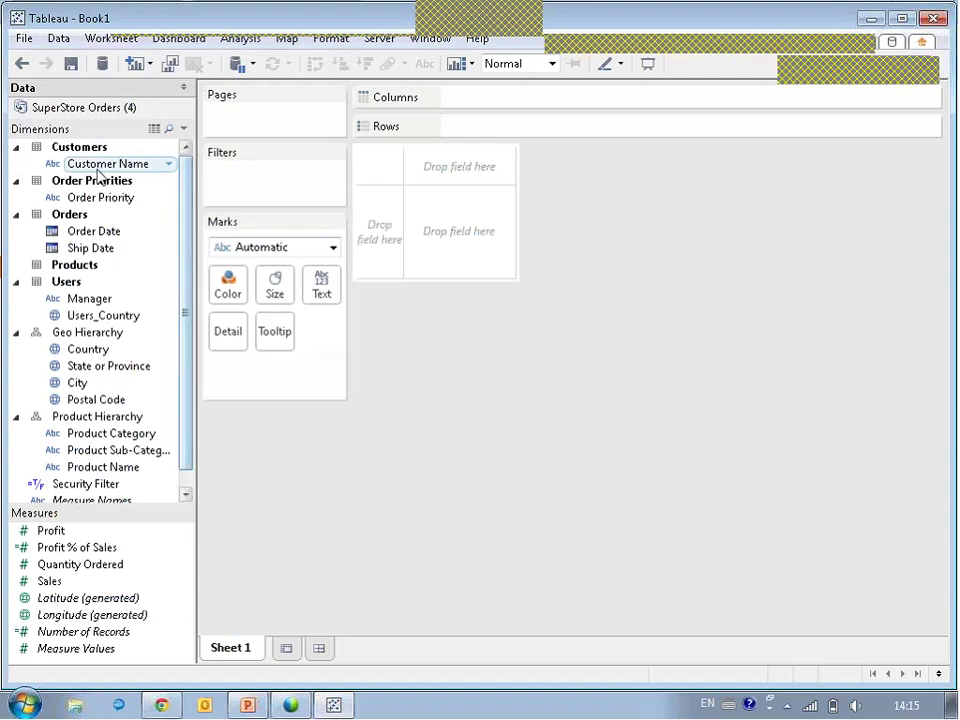
pyautogui.moveTo(165, 163); pyautogui.dragTo(377, 238)
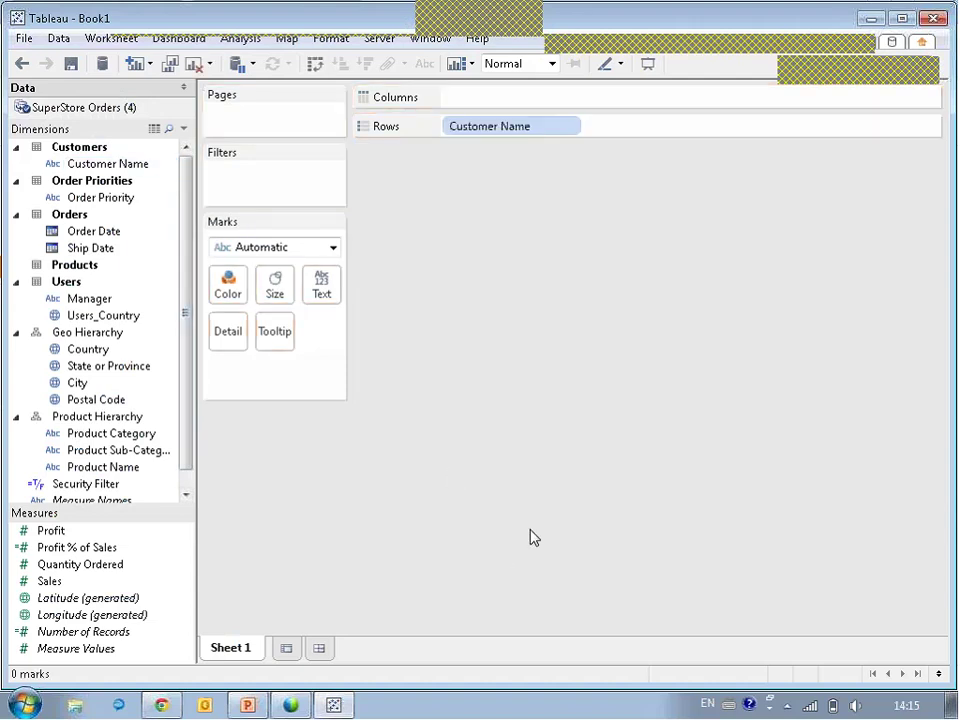
pyautogui.moveTo(484, 126); pyautogui.dragTo(95, 188)
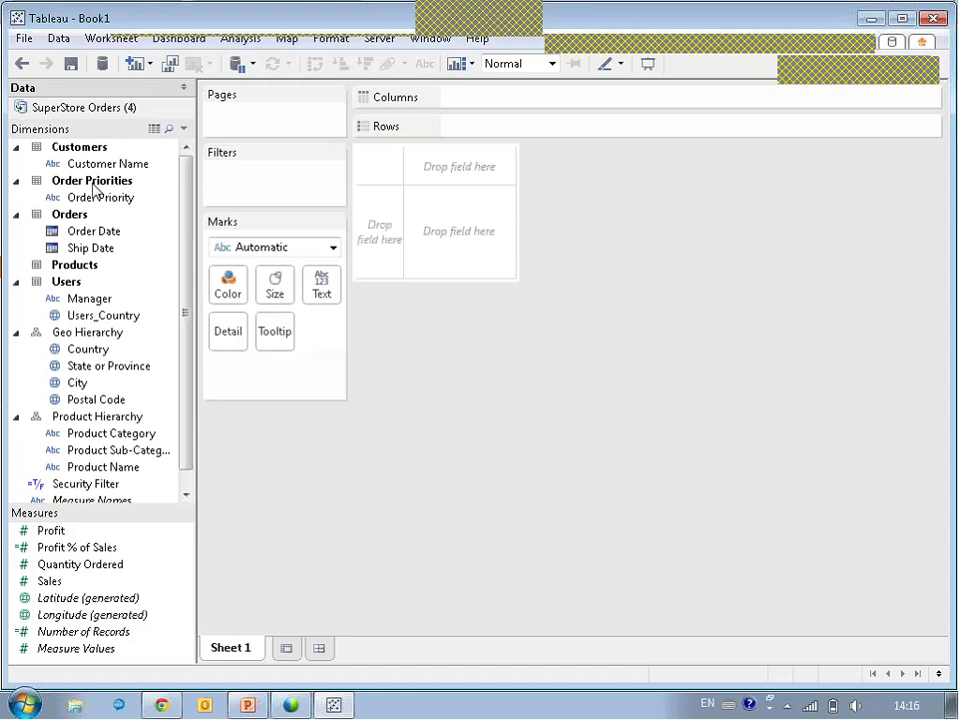
# Start publishing the extract to Tableau Server, signing in and choosing the Internal Visualizations site.
pyautogui.rightClick(86, 113)
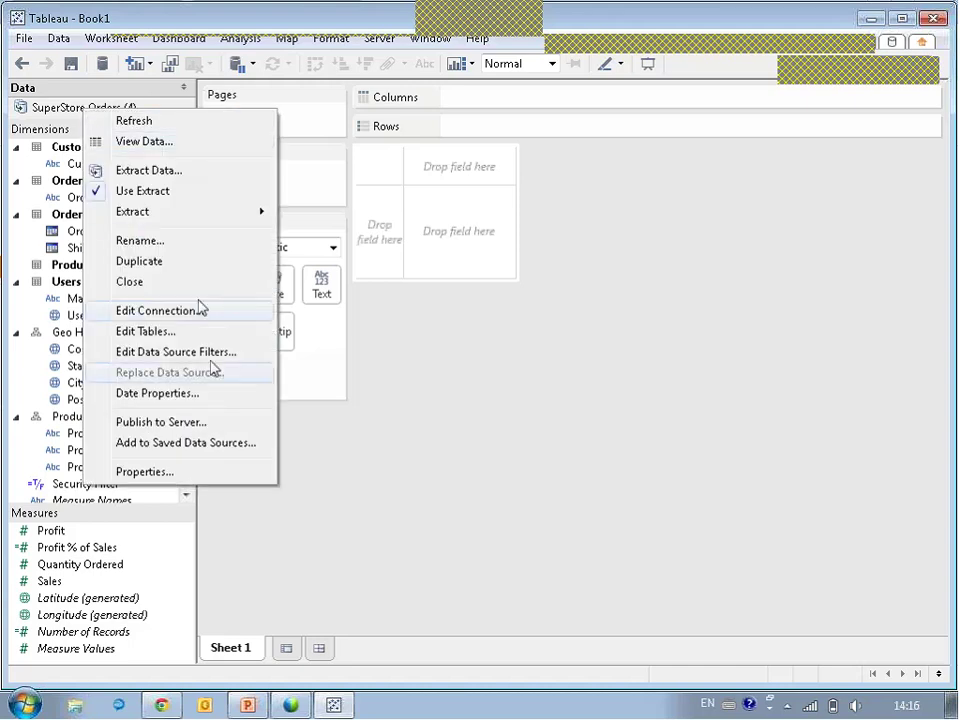
pyautogui.click(192, 422)
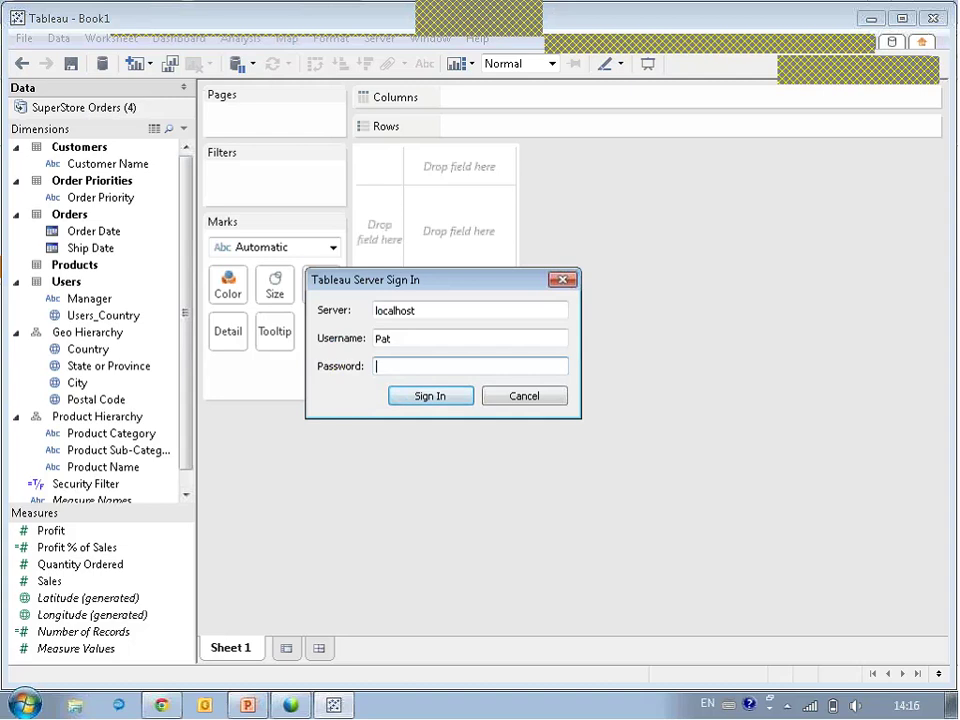
pyautogui.press('Return')
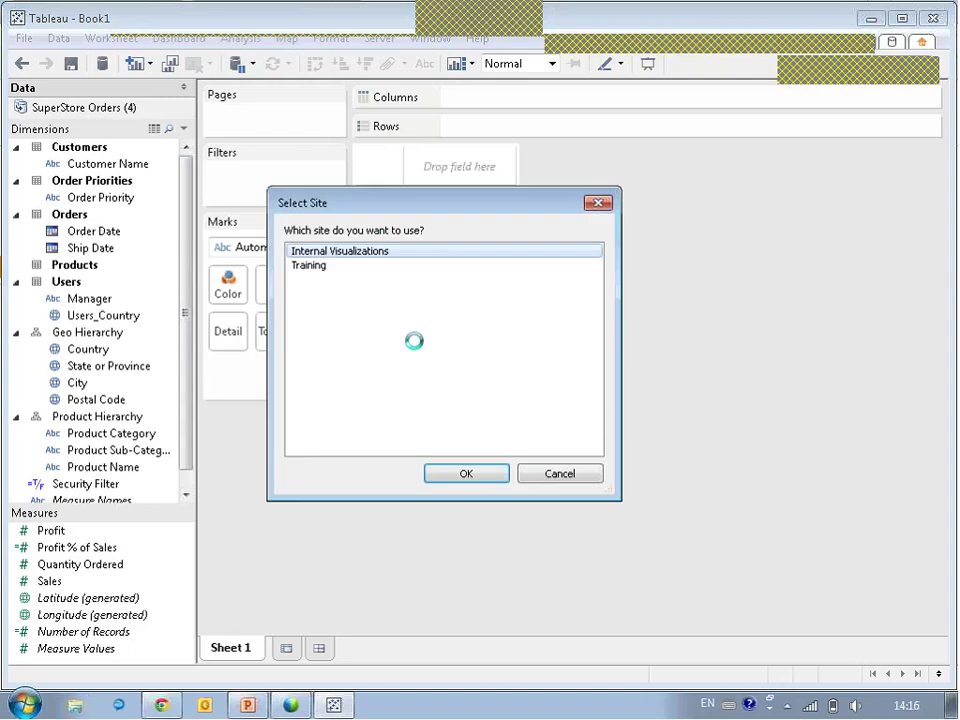
pyautogui.click(466, 474)
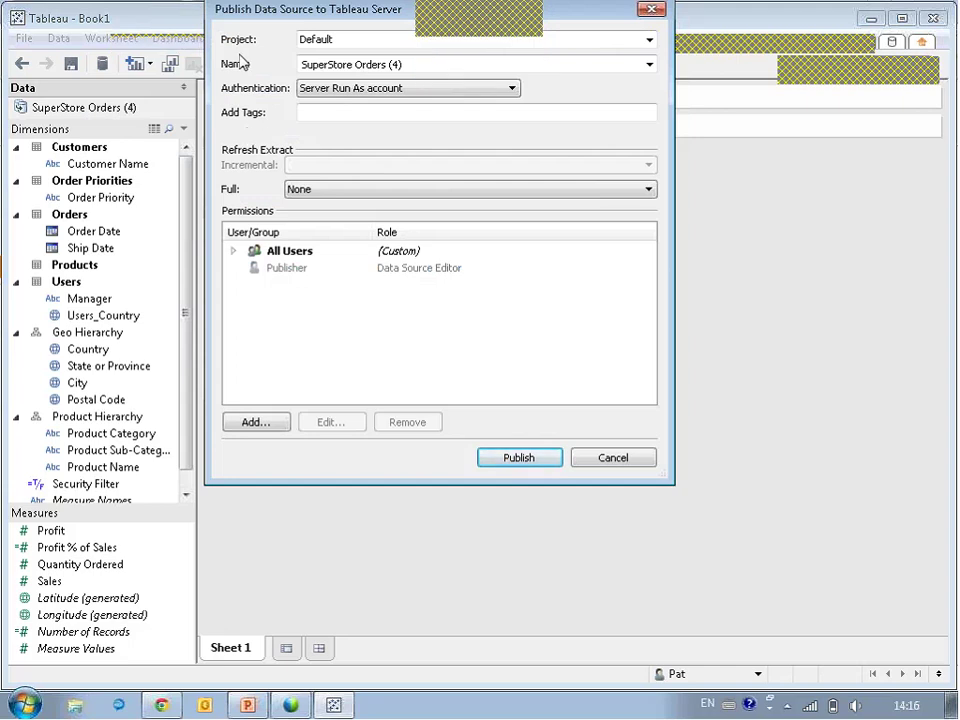
# Schedule a full refresh at the end of the month, rename it SuperStore Orders, and publish.
pyautogui.moveTo(258, 20); pyautogui.dragTo(228, 162)
pyautogui.click(285, 334)
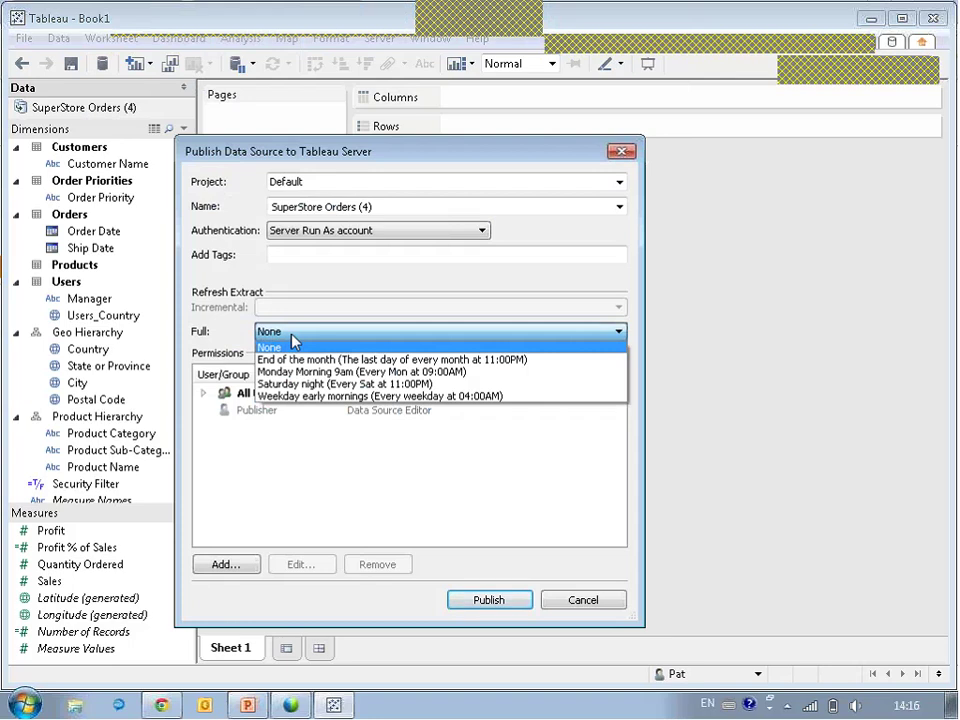
pyautogui.click(310, 360)
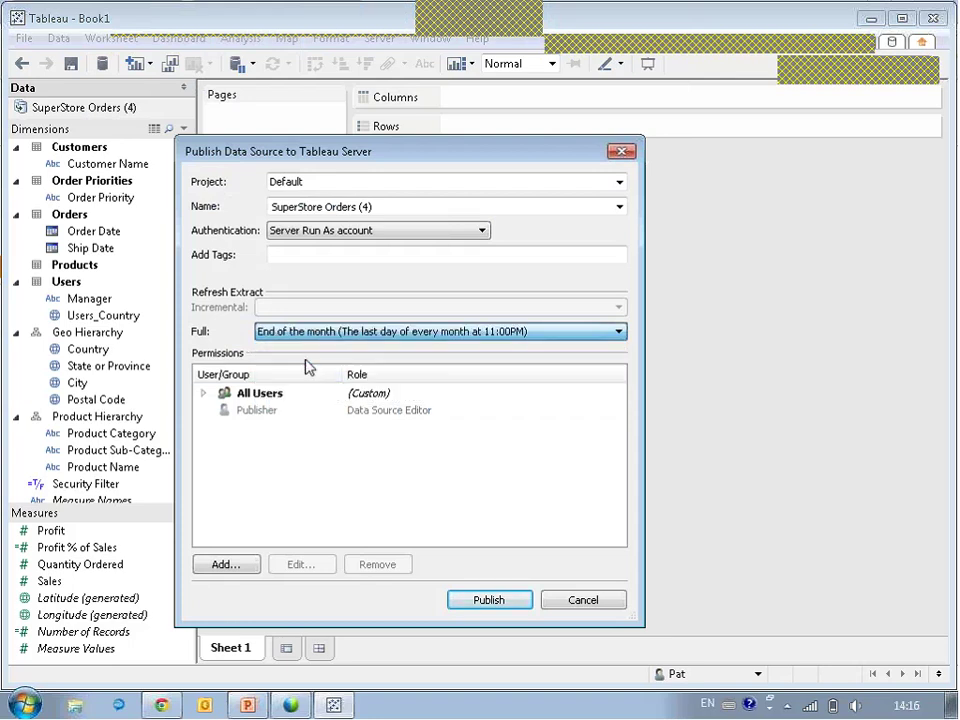
pyautogui.click(305, 372)
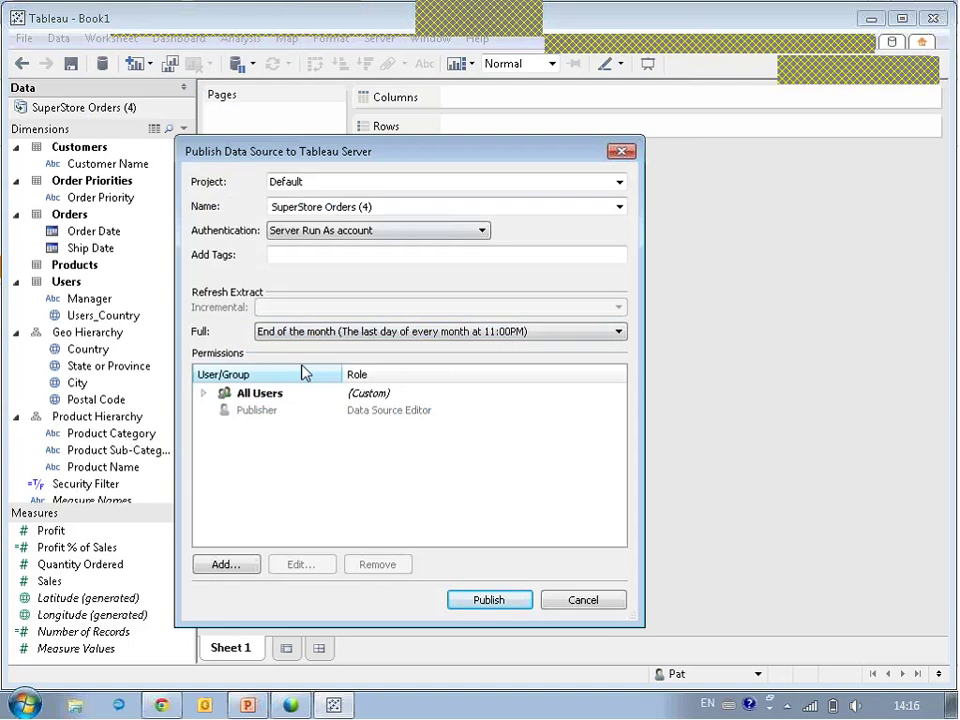
pyautogui.click(390, 206)
pyautogui.press('BackSpace')
pyautogui.press('BackSpace')
pyautogui.press('BackSpace')
pyautogui.press('BackSpace')
pyautogui.click(497, 600)
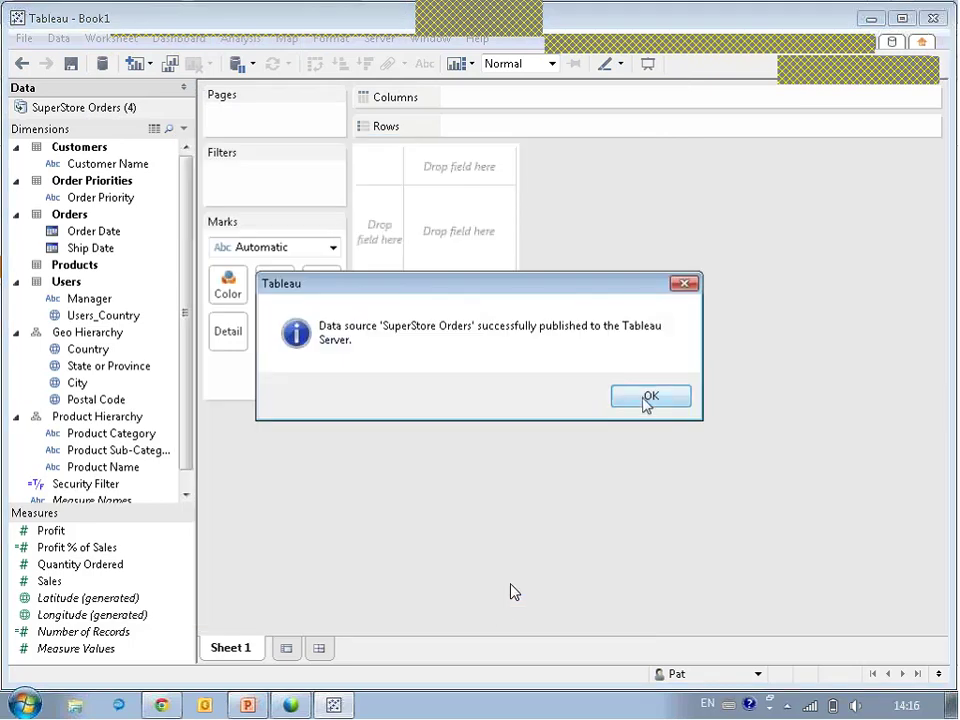
pyautogui.click(655, 404)
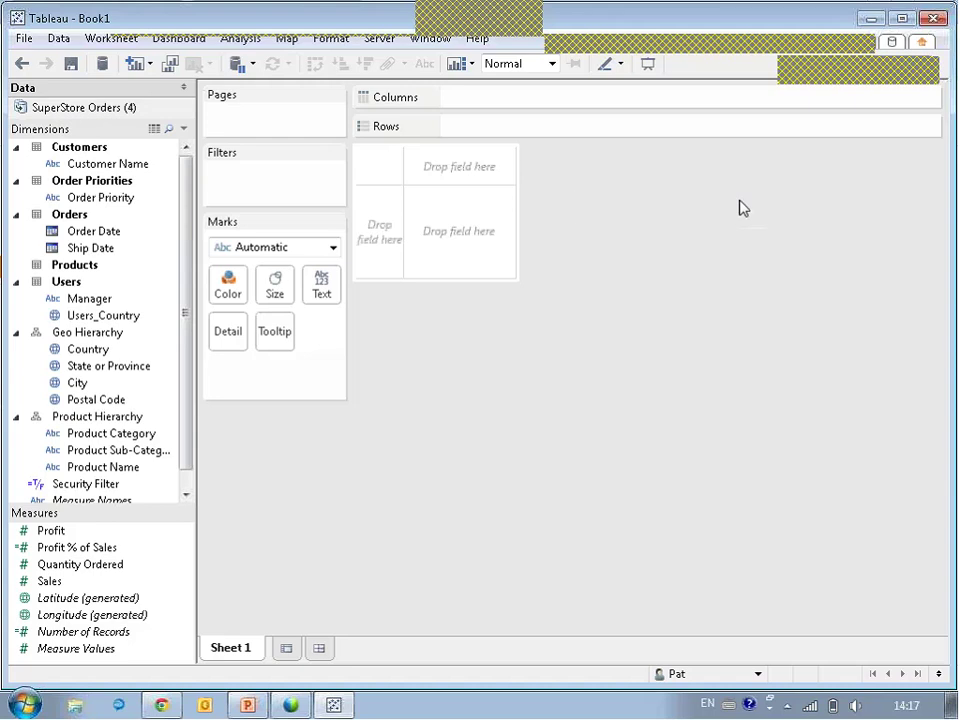
# Sign out as the publisher and sign in as another user on the Internal Visualizations site.
pyautogui.click(871, 18)
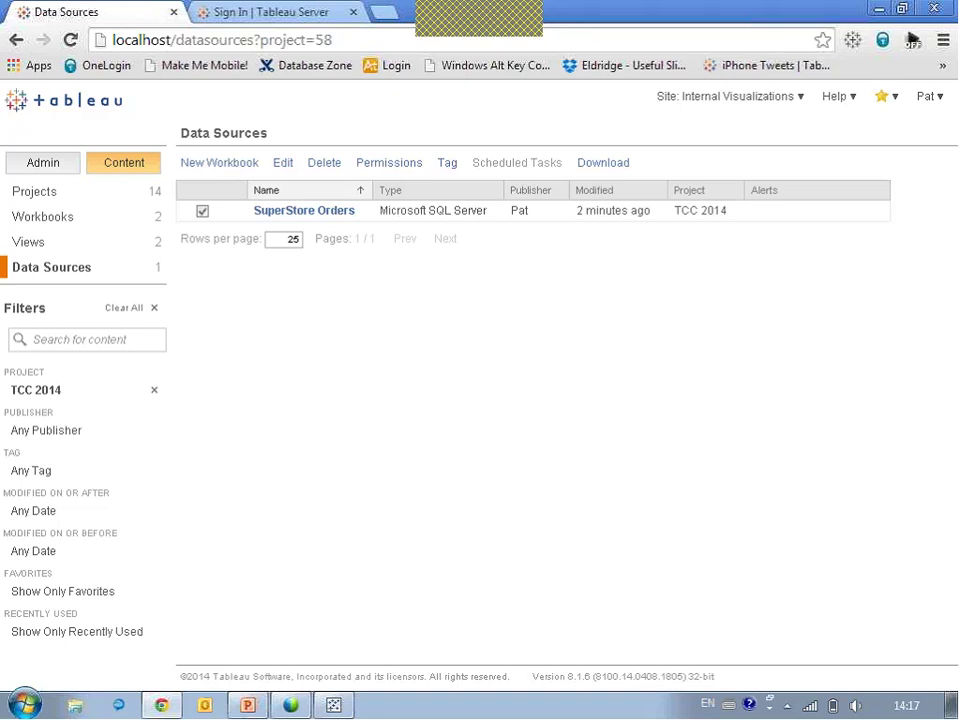
pyautogui.click(926, 96)
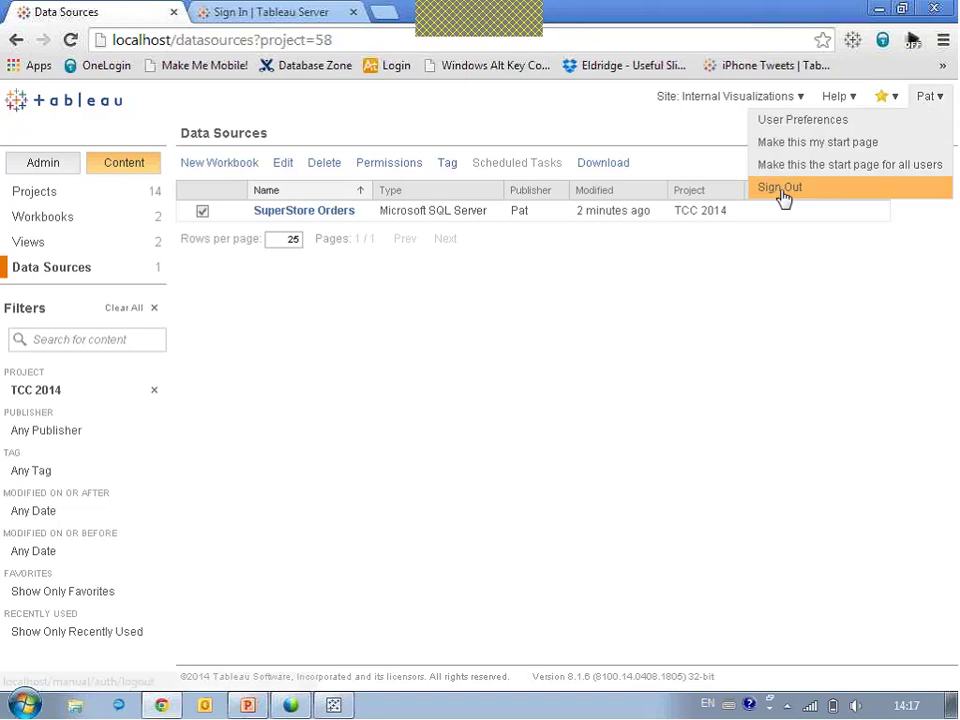
pyautogui.click(781, 189)
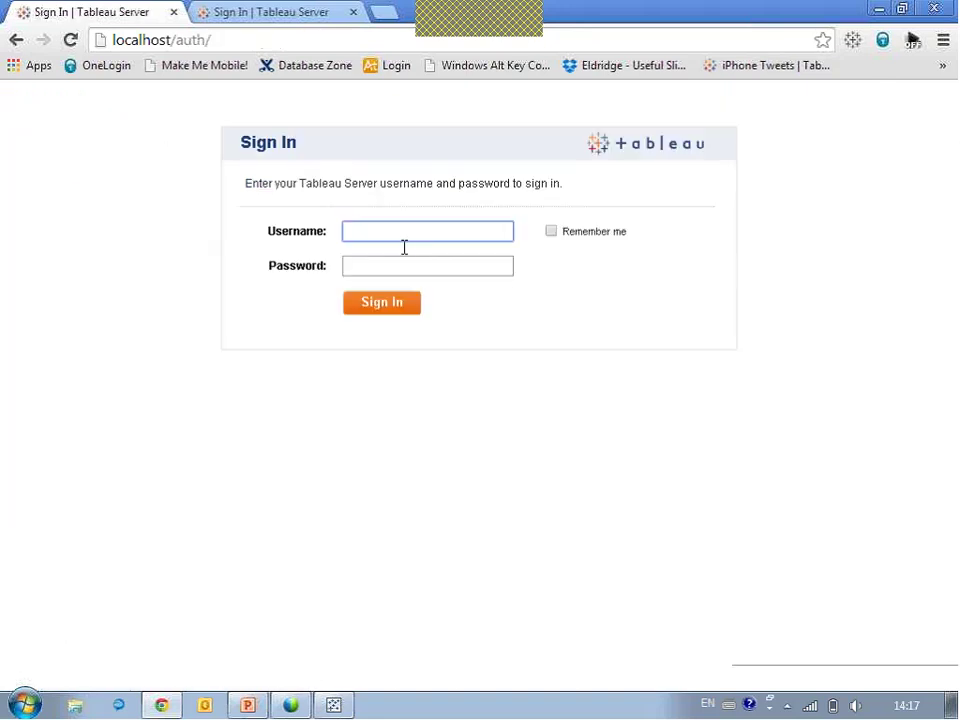
pyautogui.write('Ch')
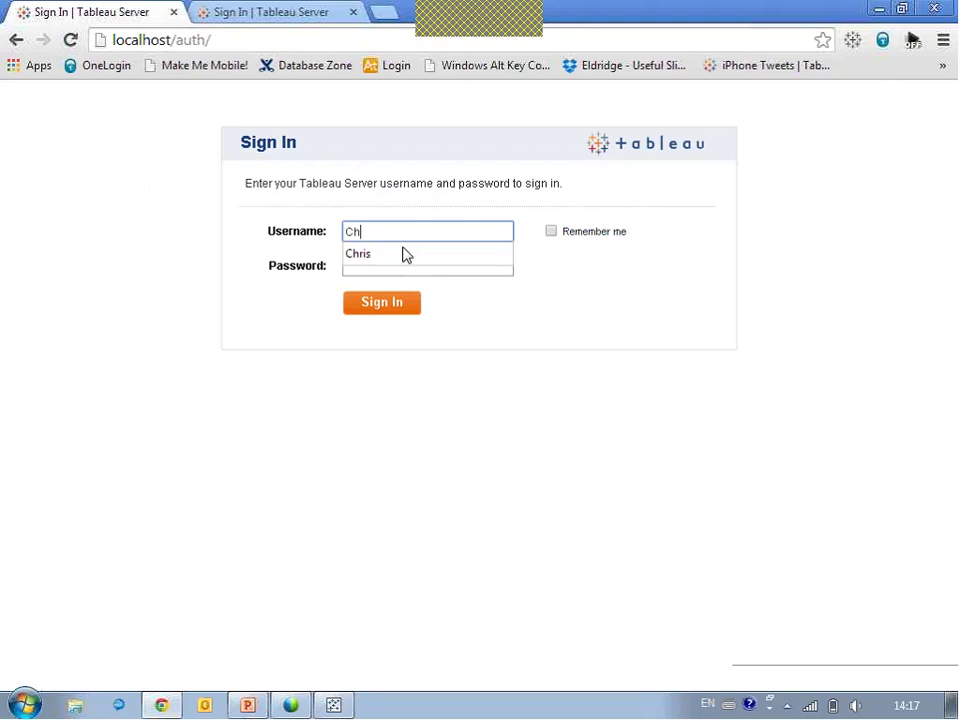
pyautogui.click(405, 254)
pyautogui.press('Tab')
pyautogui.write('************')
pyautogui.press('Return')
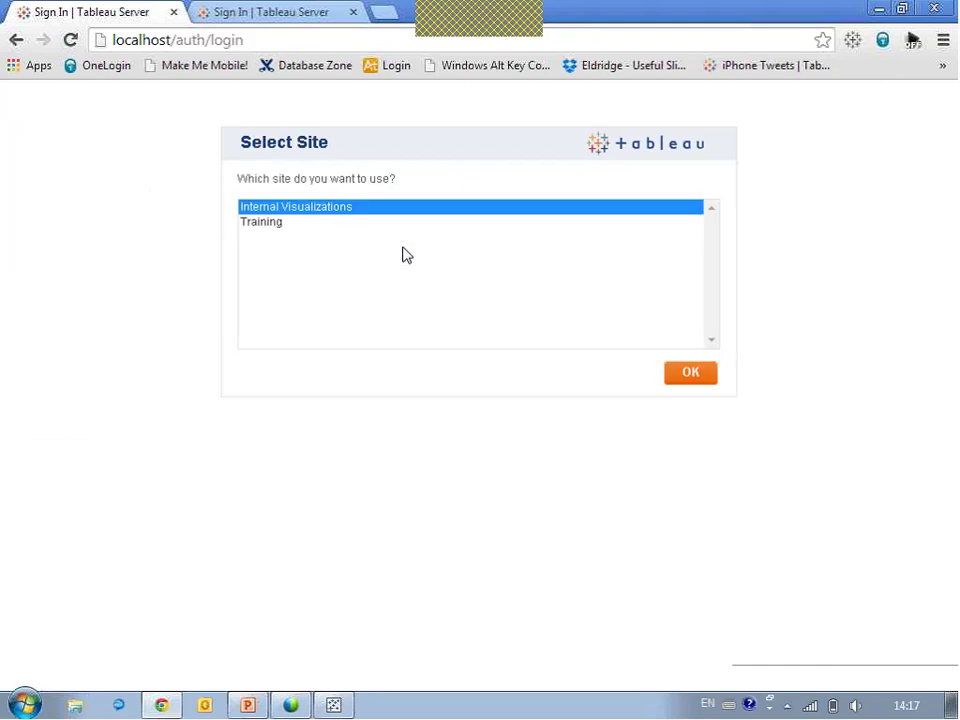
pyautogui.click(697, 378)
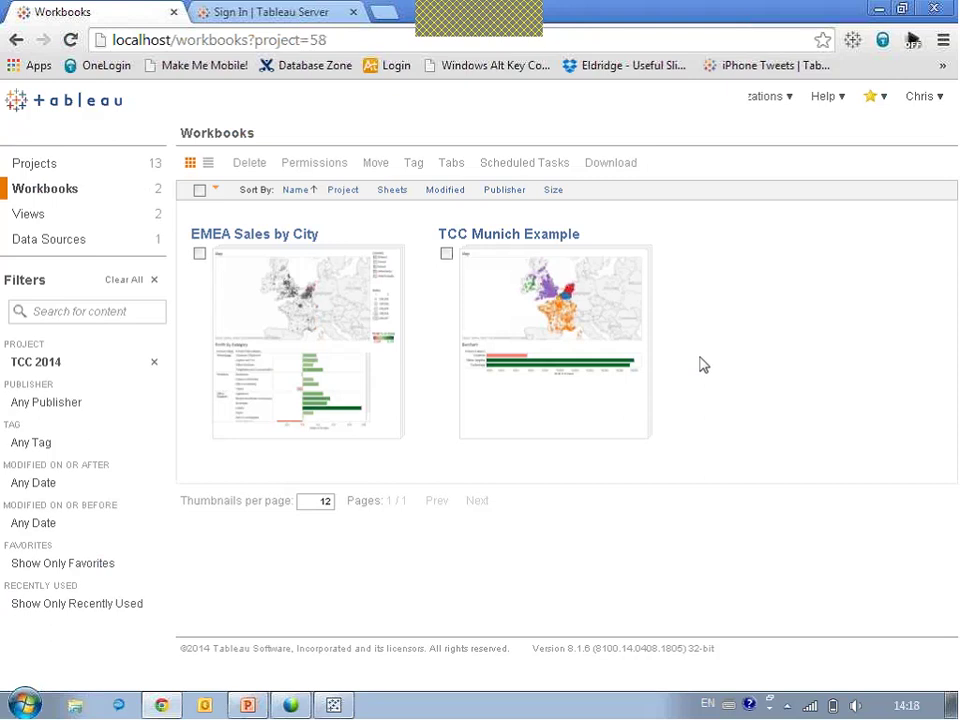
# Start a new web-authored workbook from the SuperStore Orders data source.
pyautogui.click(42, 247)
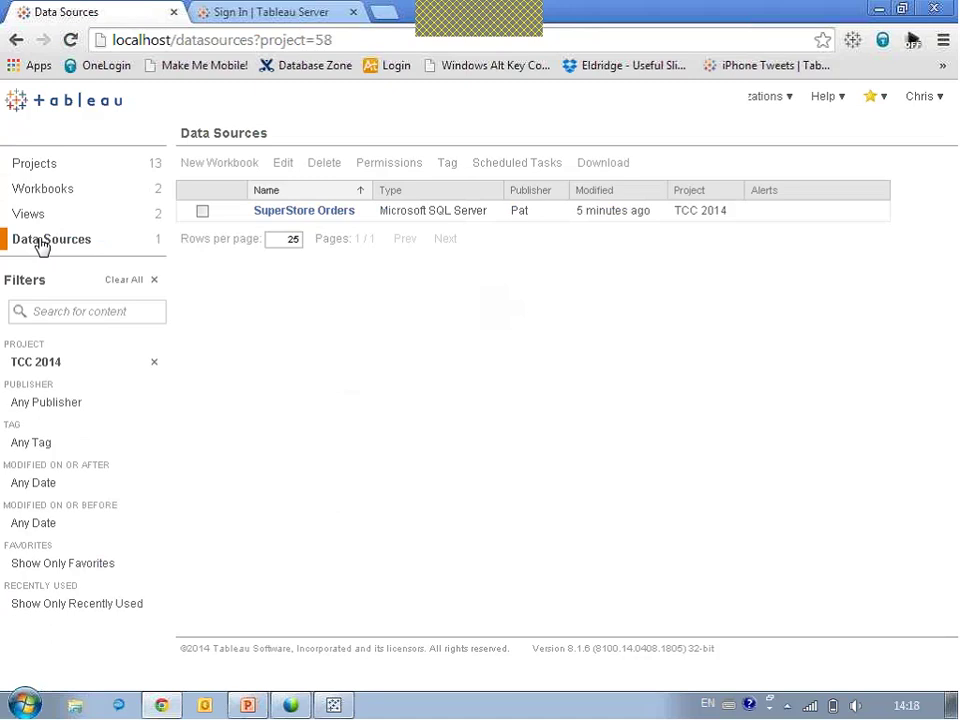
pyautogui.click(202, 213)
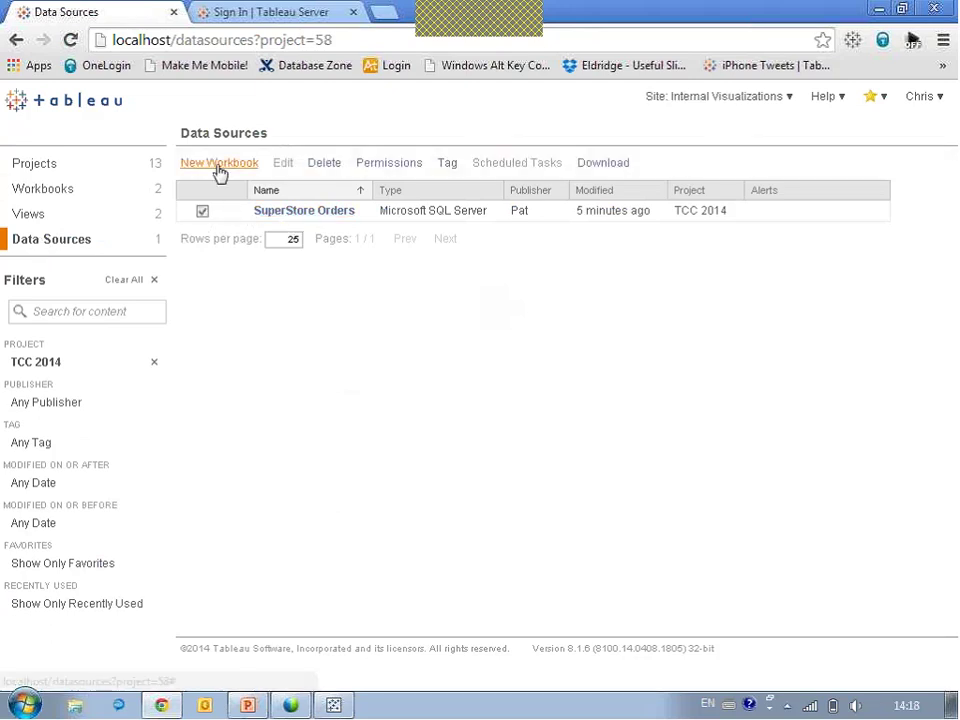
pyautogui.click(219, 163)
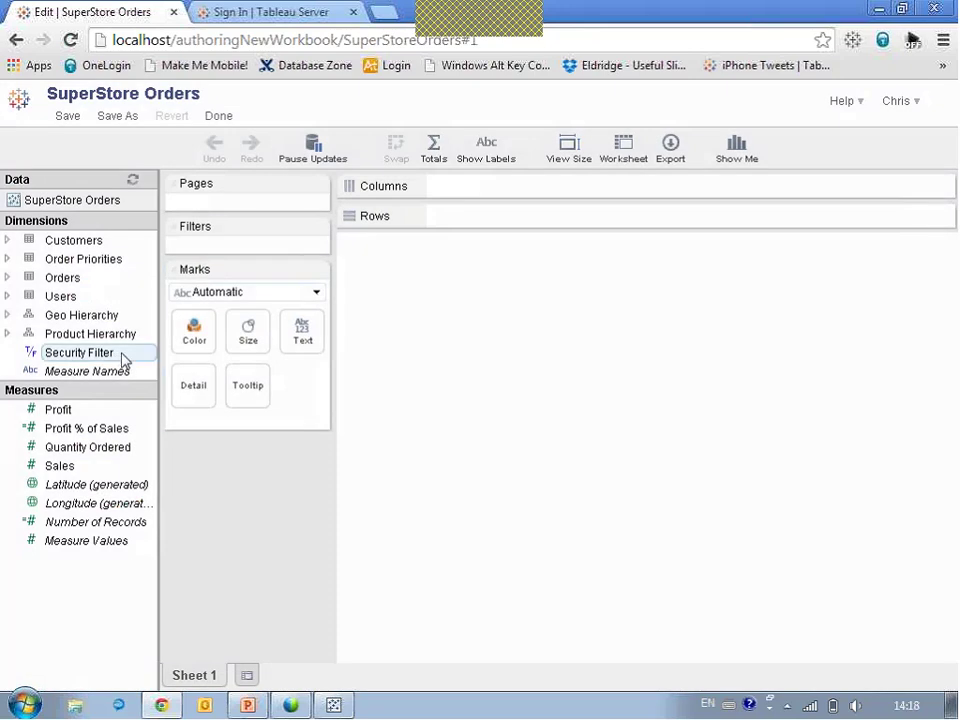
# Add Country and City from Geo Hierarchy to map the user's permitted Belgian cities.
pyautogui.click(8, 316)
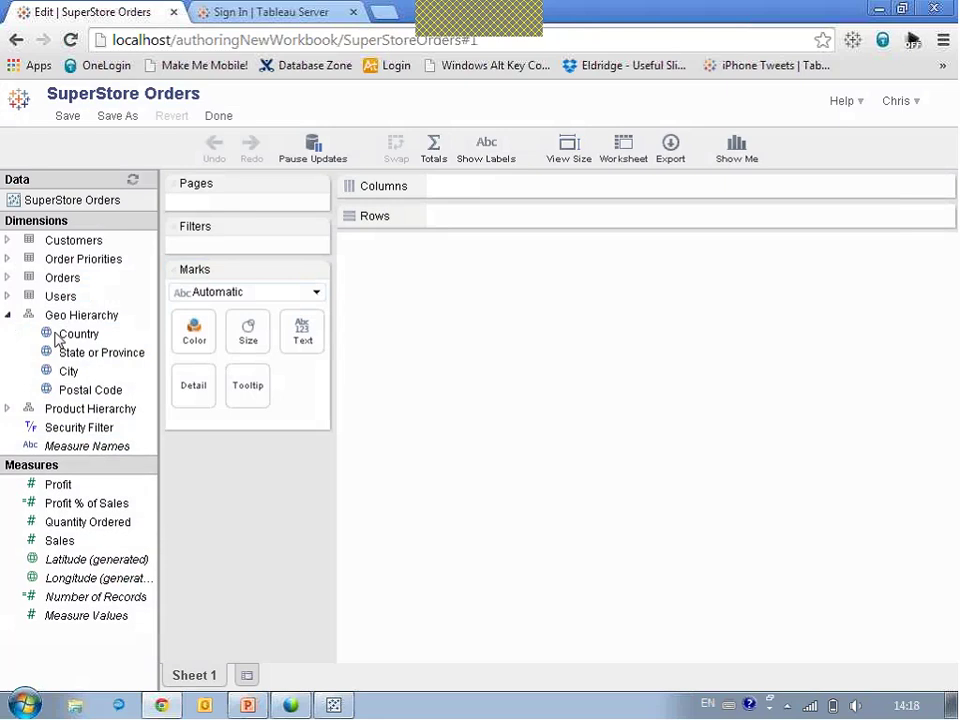
pyautogui.moveTo(58, 333); pyautogui.dragTo(64, 334)
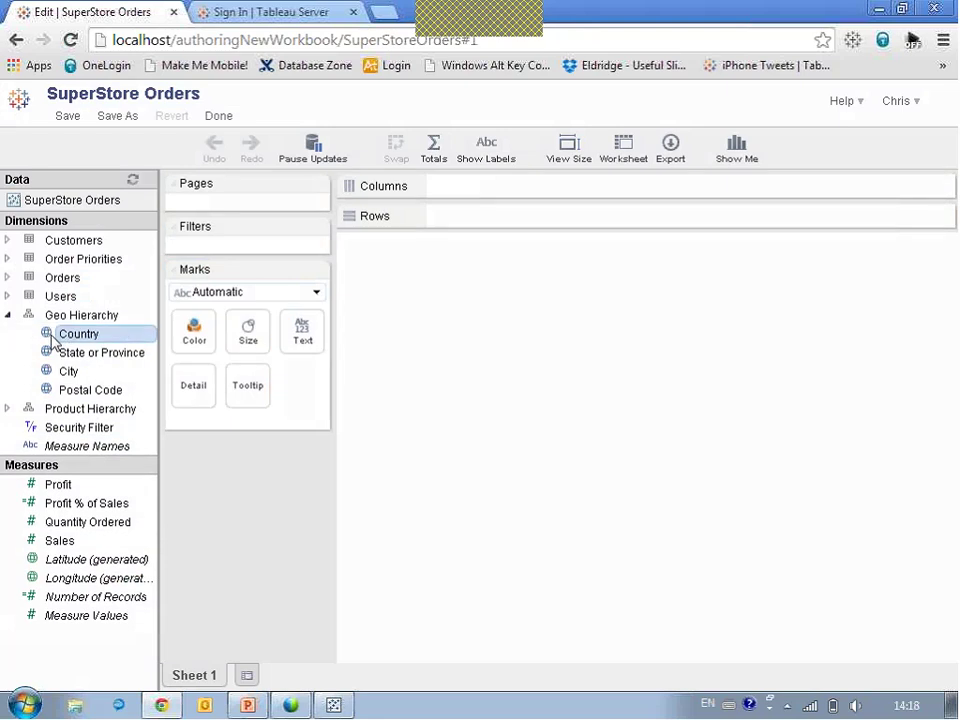
pyautogui.doubleClick(55, 336)
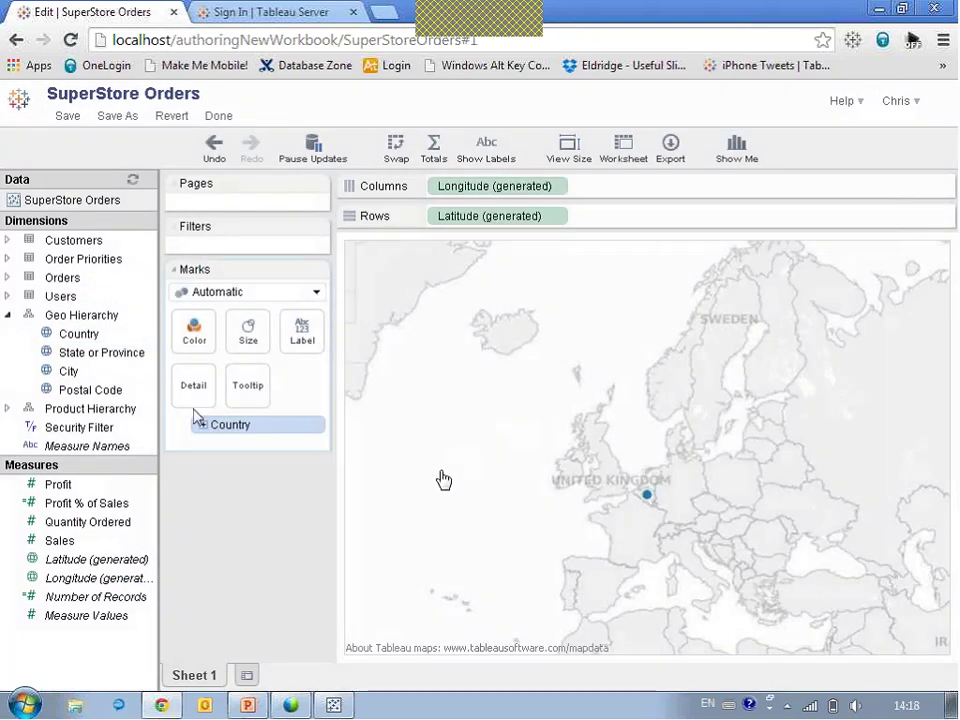
pyautogui.moveTo(50, 371); pyautogui.dragTo(495, 510)
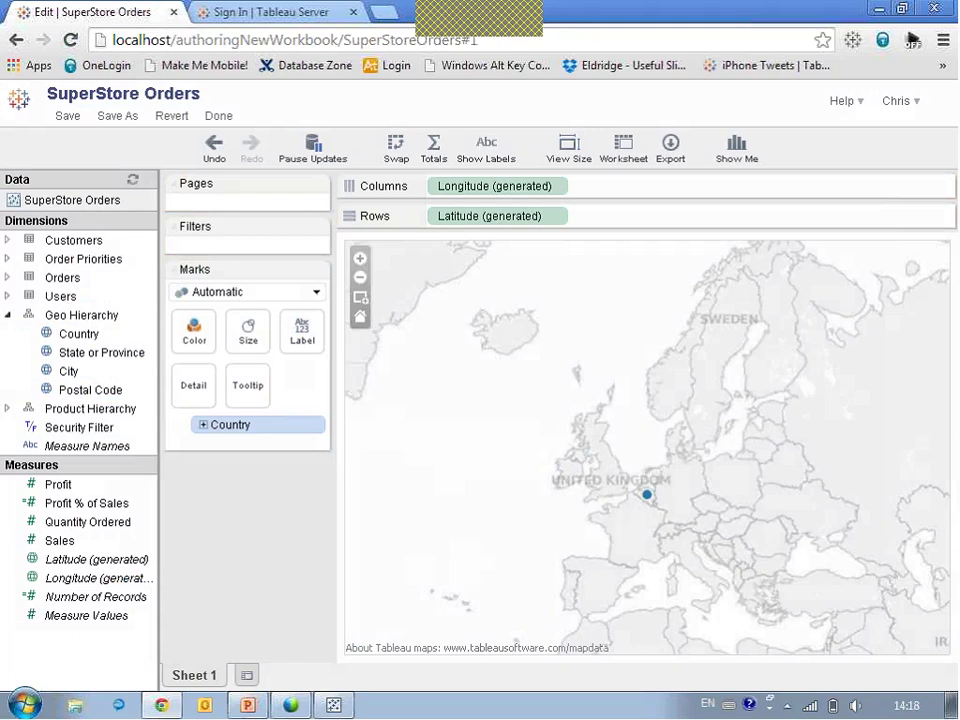
pyautogui.moveTo(64, 374); pyautogui.dragTo(210, 444)
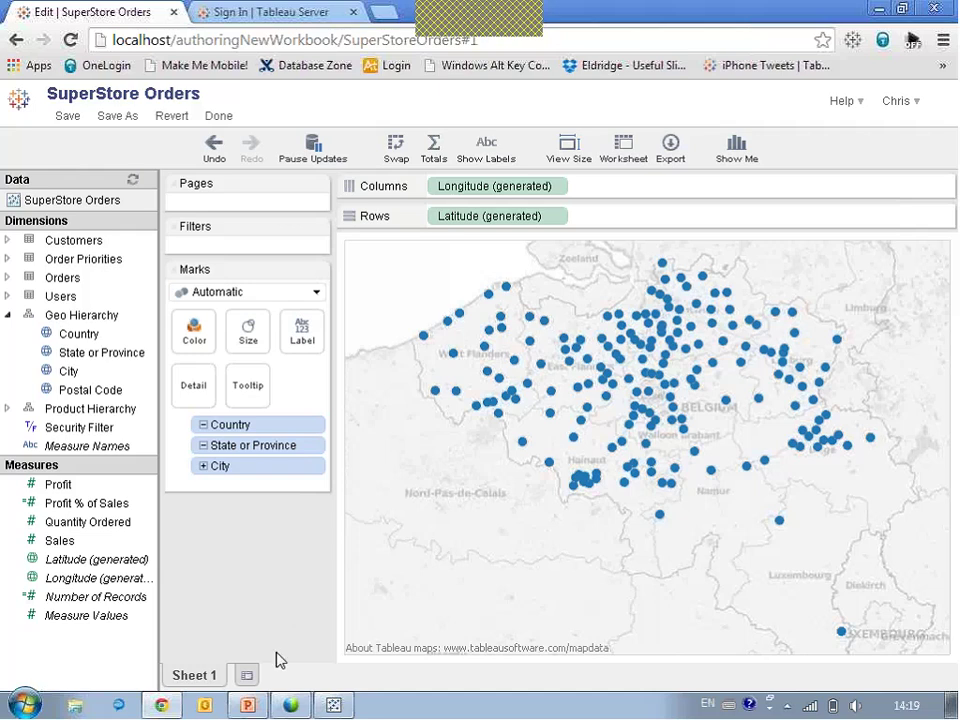
# Return to the PowerPoint deck and go to slide 13, "How Many of You".
pyautogui.click(247, 705)
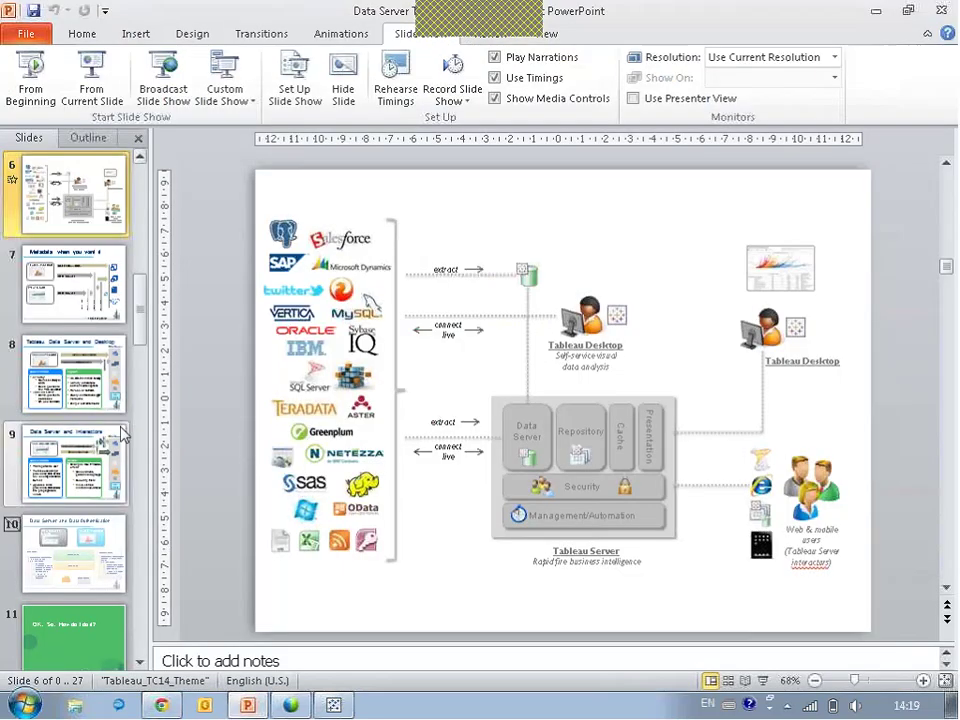
pyautogui.click(101, 632)
pyautogui.click(139, 662)
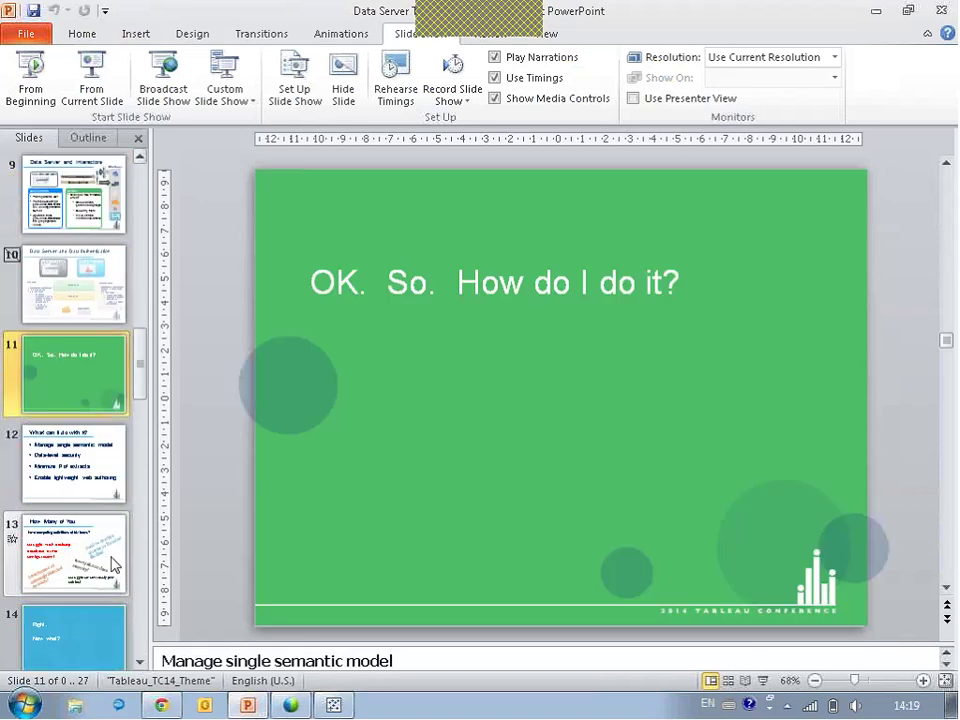
pyautogui.click(112, 545)
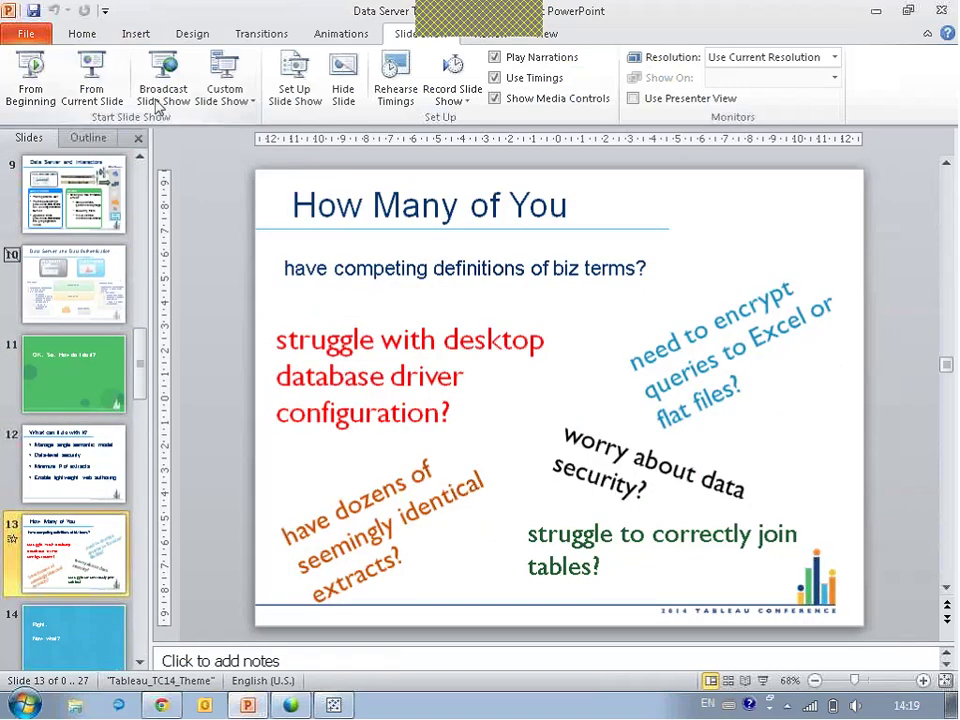